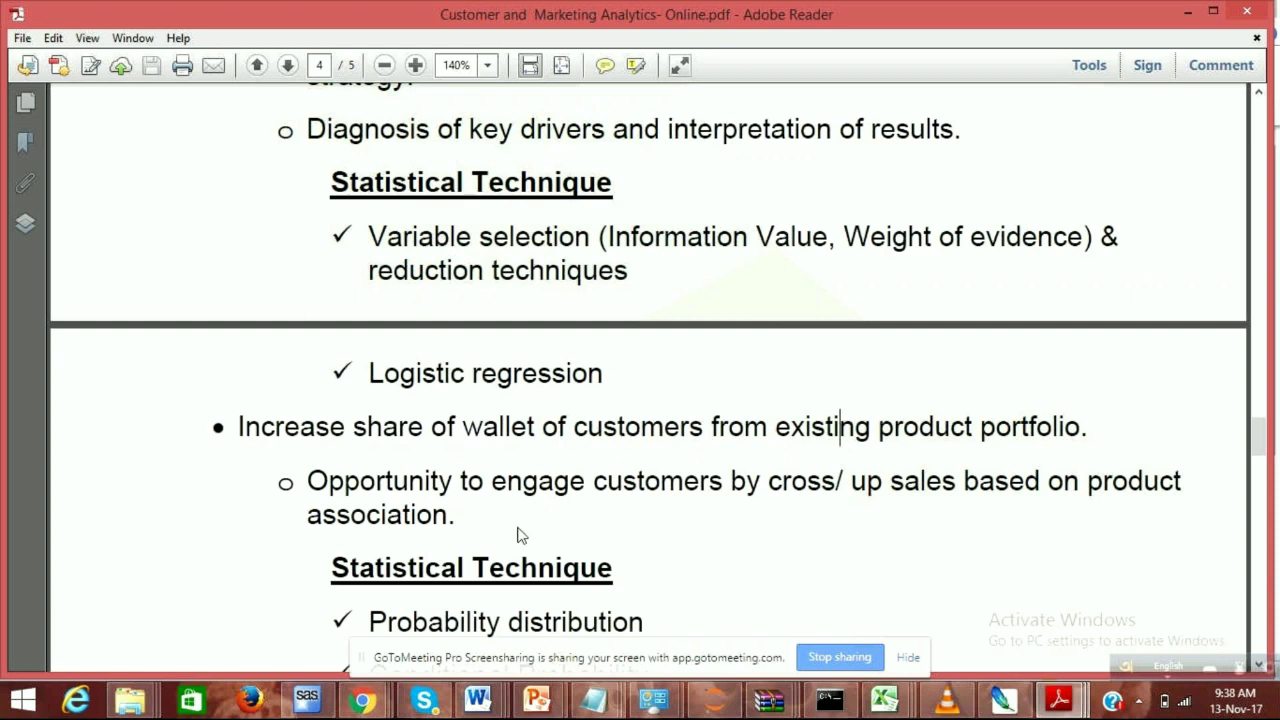
# - Review the statistical techniques for increasing customers' share of wallet and highlight "Association analysis" beside market basket analysis
pyautogui.scroll(-3, 642, 515)
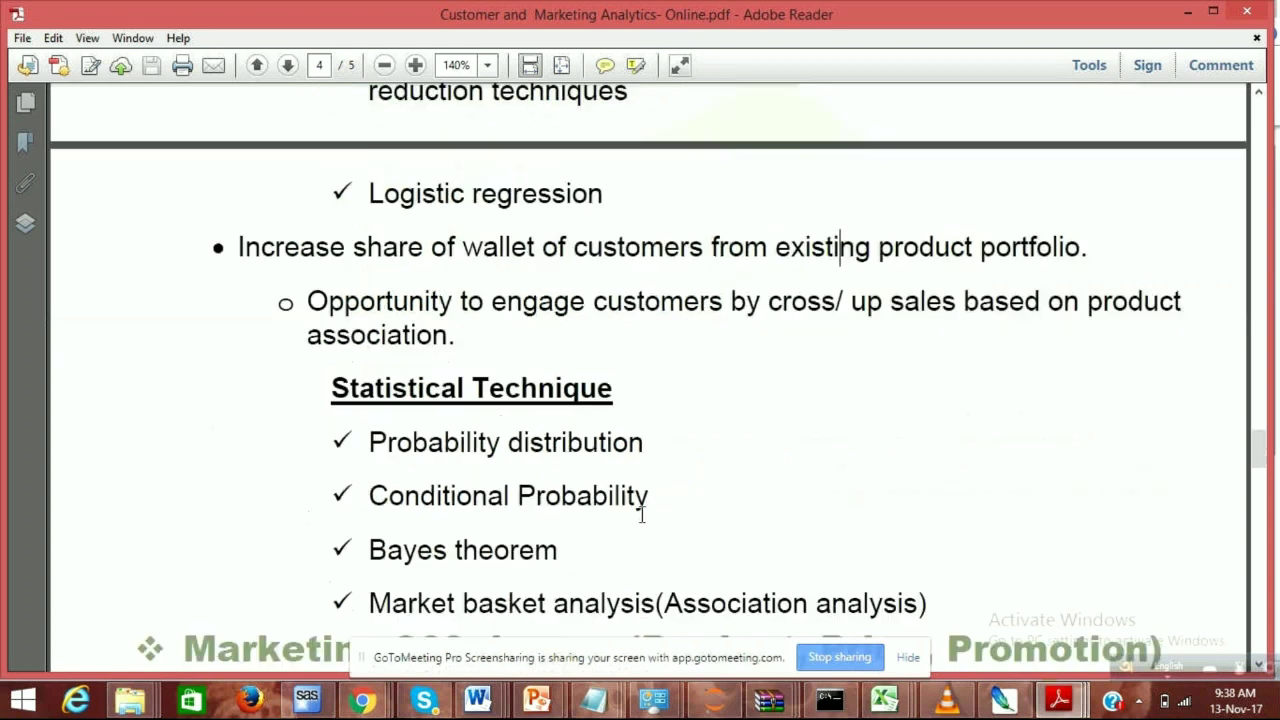
pyautogui.scroll(-1, 642, 515)
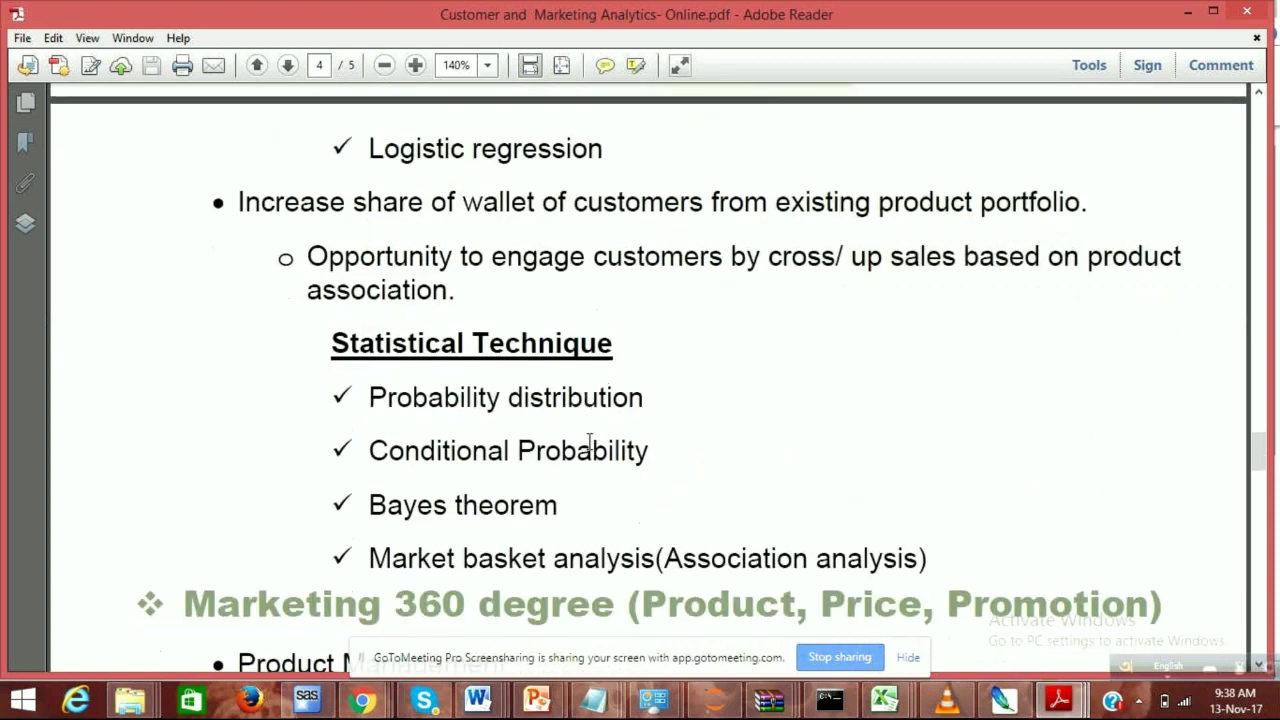
pyautogui.moveTo(665, 558); pyautogui.dragTo(917, 583)
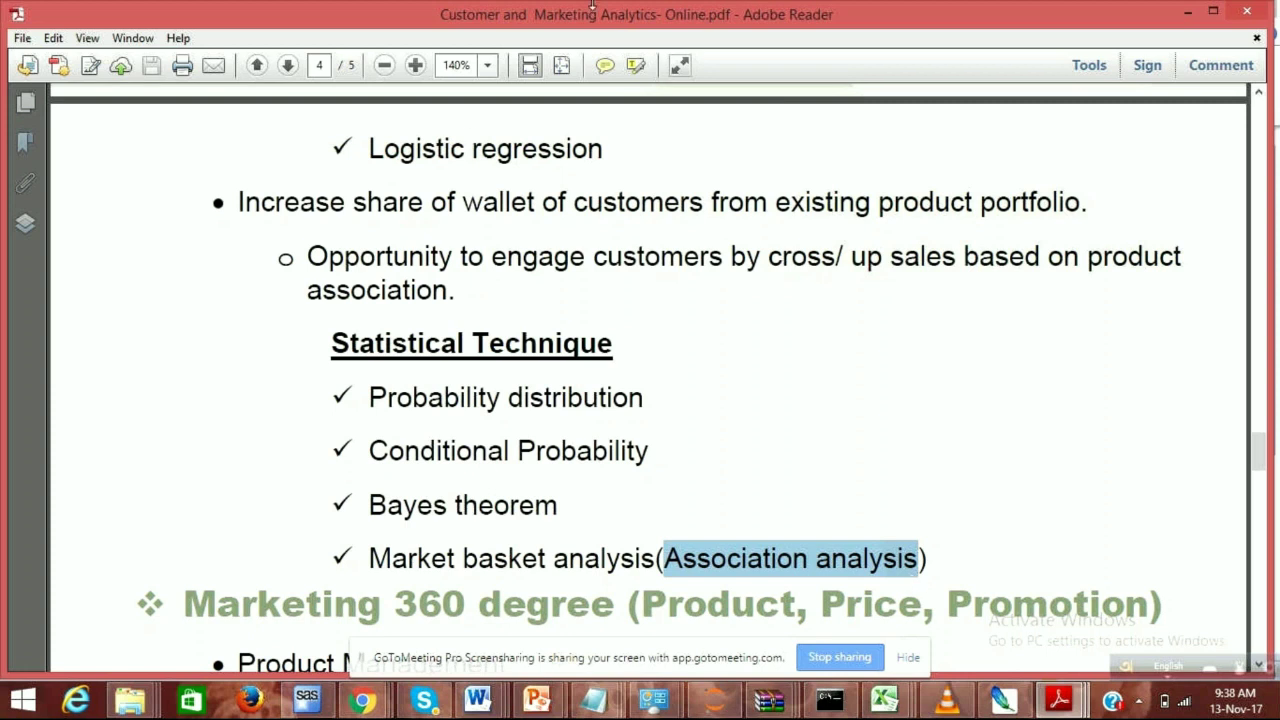
pyautogui.click(494, 334)
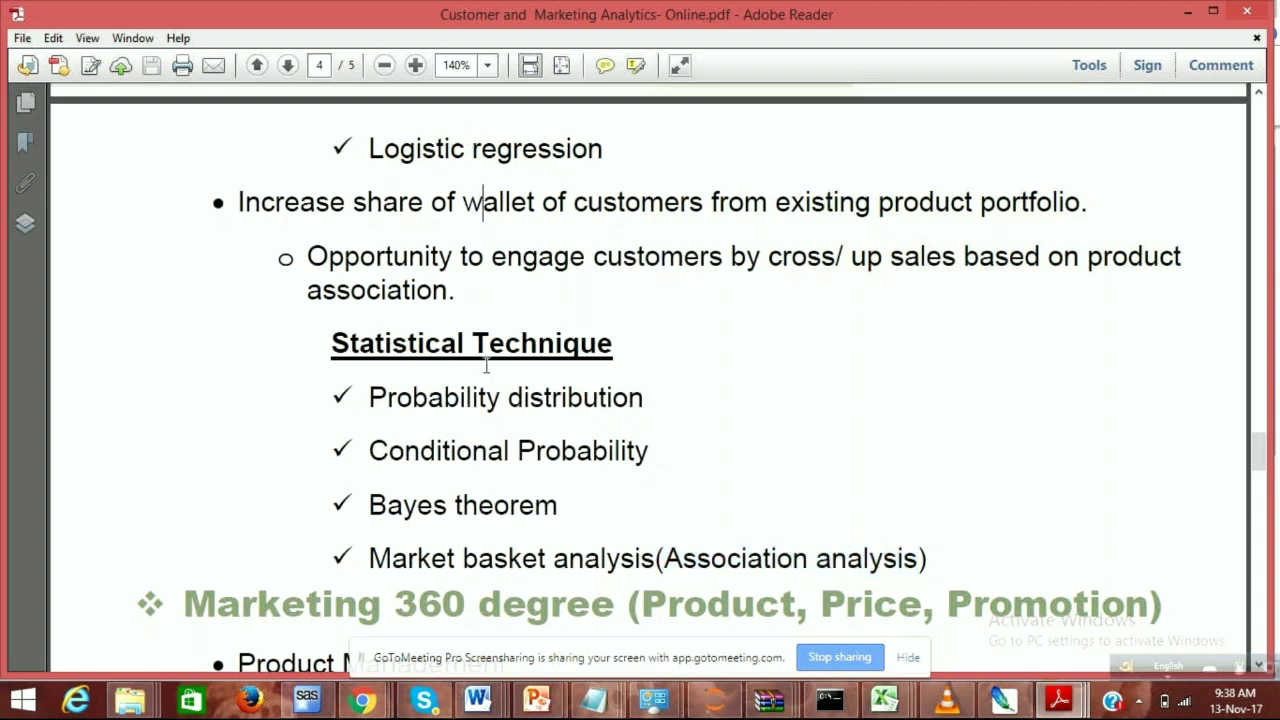
# - Go to the Marketing 360 degree section and highlight "360 degree" in its heading
pyautogui.scroll(-5, 487, 365)
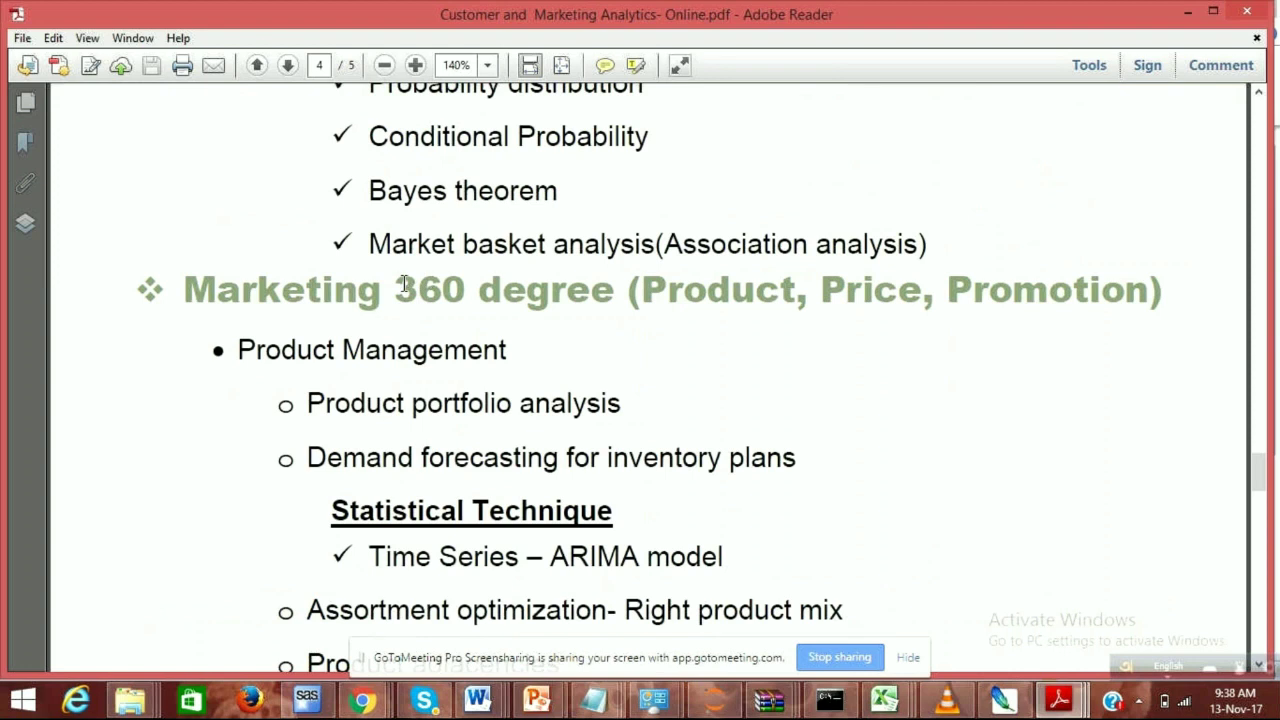
pyautogui.moveTo(396, 288); pyautogui.dragTo(557, 302)
pyautogui.click(689, 292)
# - Highlight "Right product mix" and the assortment optimization item under Product Management, and clear the selection
pyautogui.scroll(-3, 712, 348)
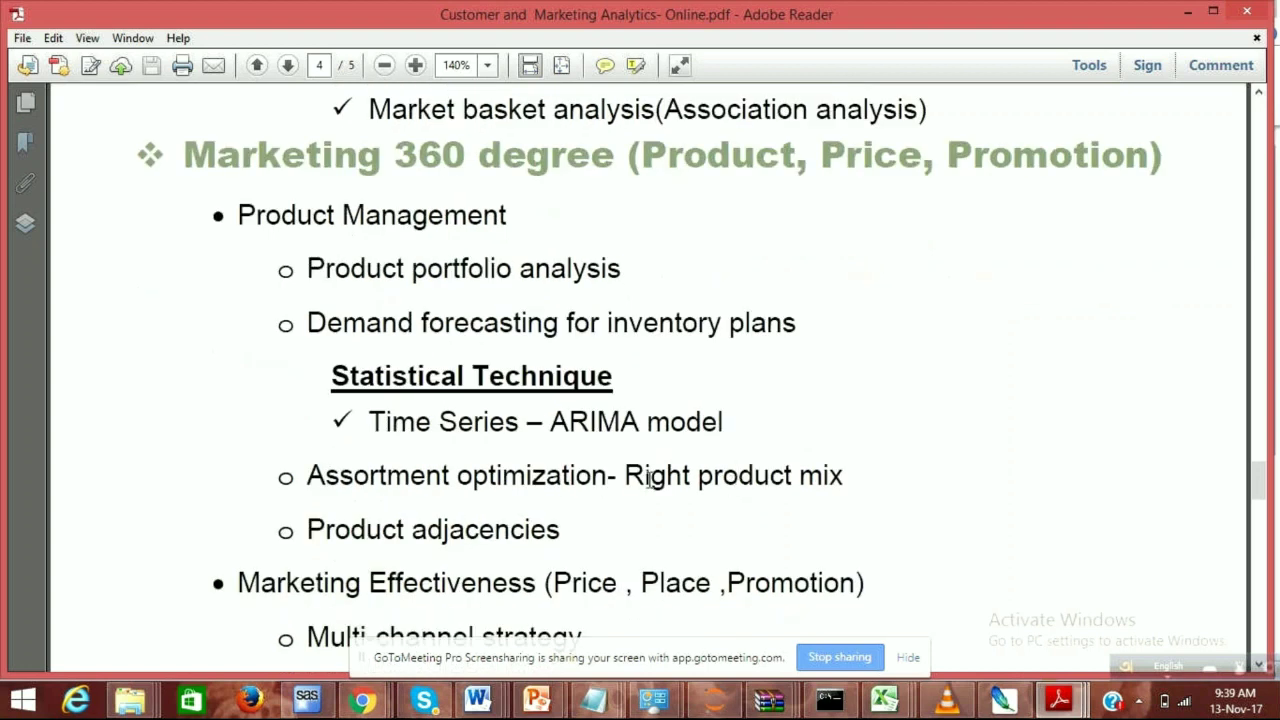
pyautogui.moveTo(627, 476); pyautogui.dragTo(851, 488)
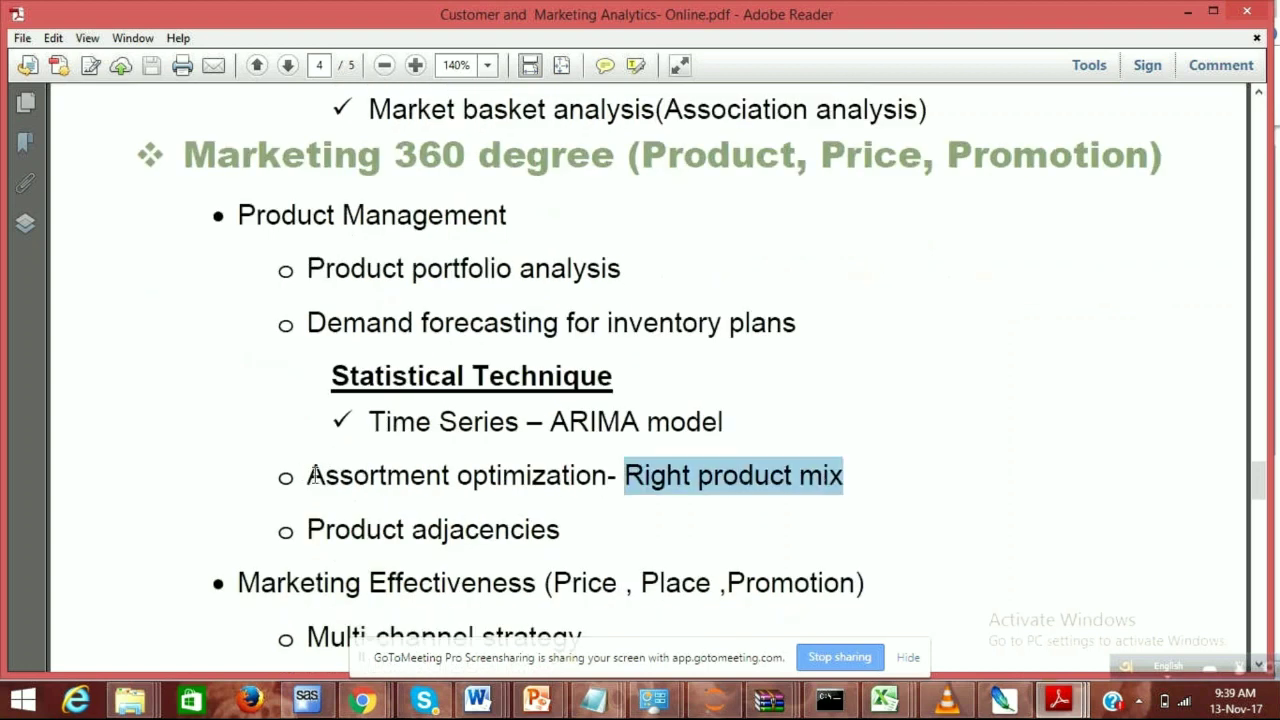
pyautogui.moveTo(314, 476); pyautogui.dragTo(737, 511)
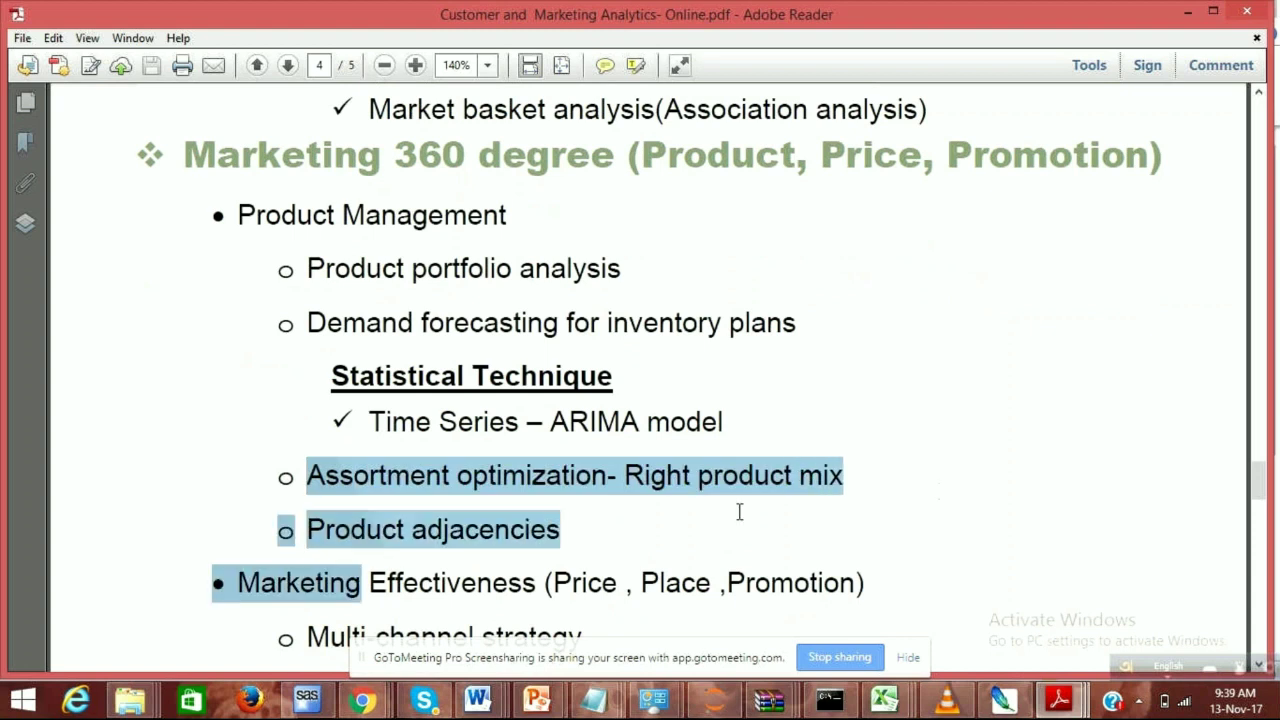
pyautogui.click(739, 511)
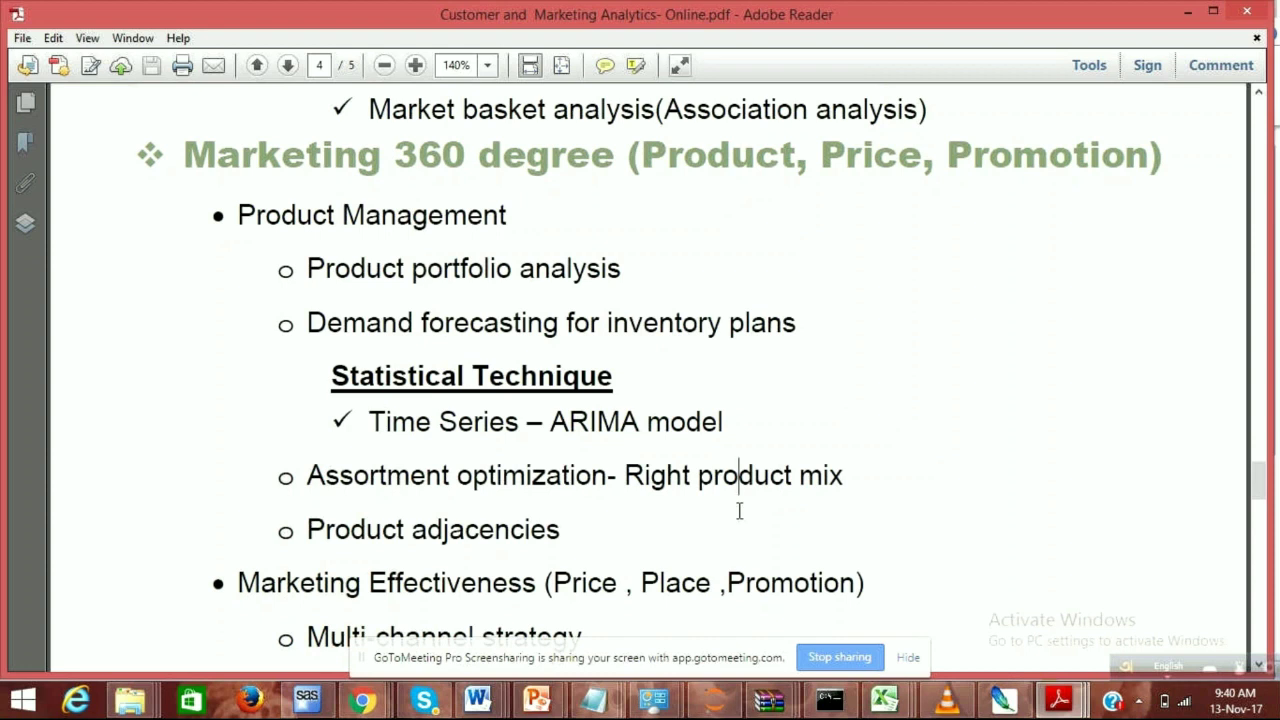
pyautogui.click(851, 467)
# - Examine the Marketing Effectiveness topics, including multi-channel strategy, the Market Mix Model and campaign analytics
pyautogui.scroll(-1, 857, 484)
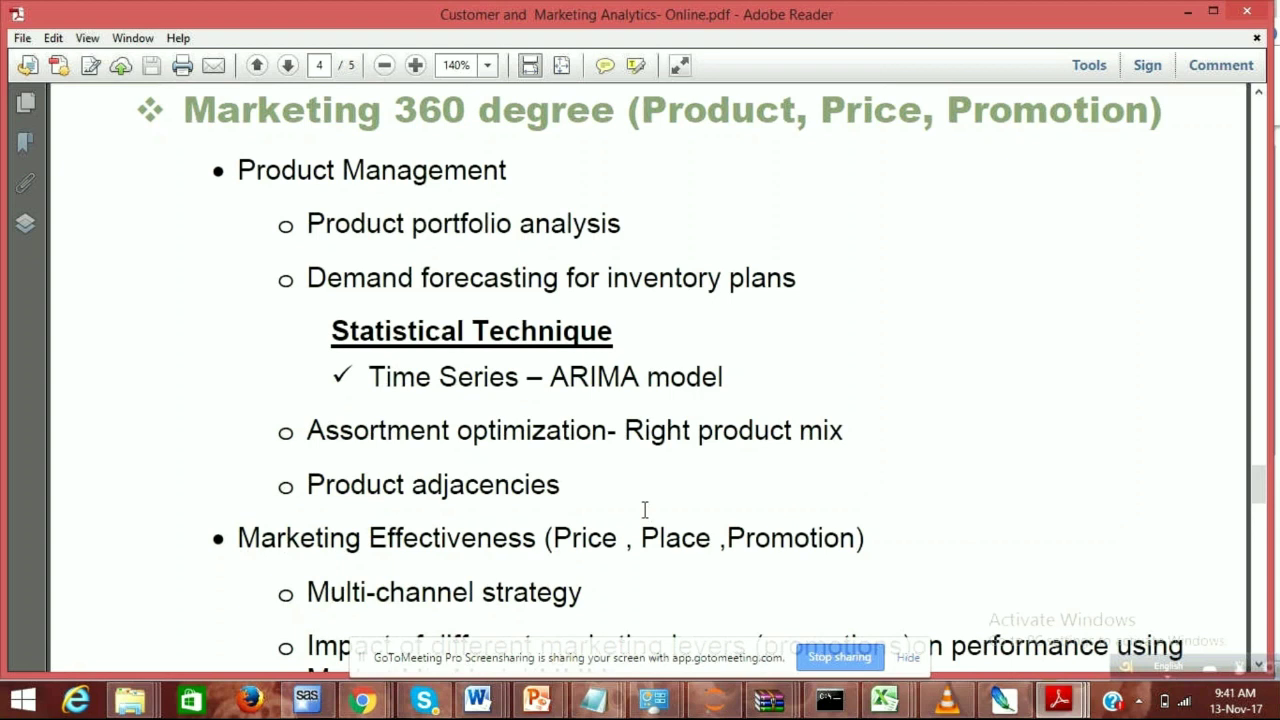
pyautogui.scroll(-2, 645, 510)
pyautogui.scroll(-1, 645, 510)
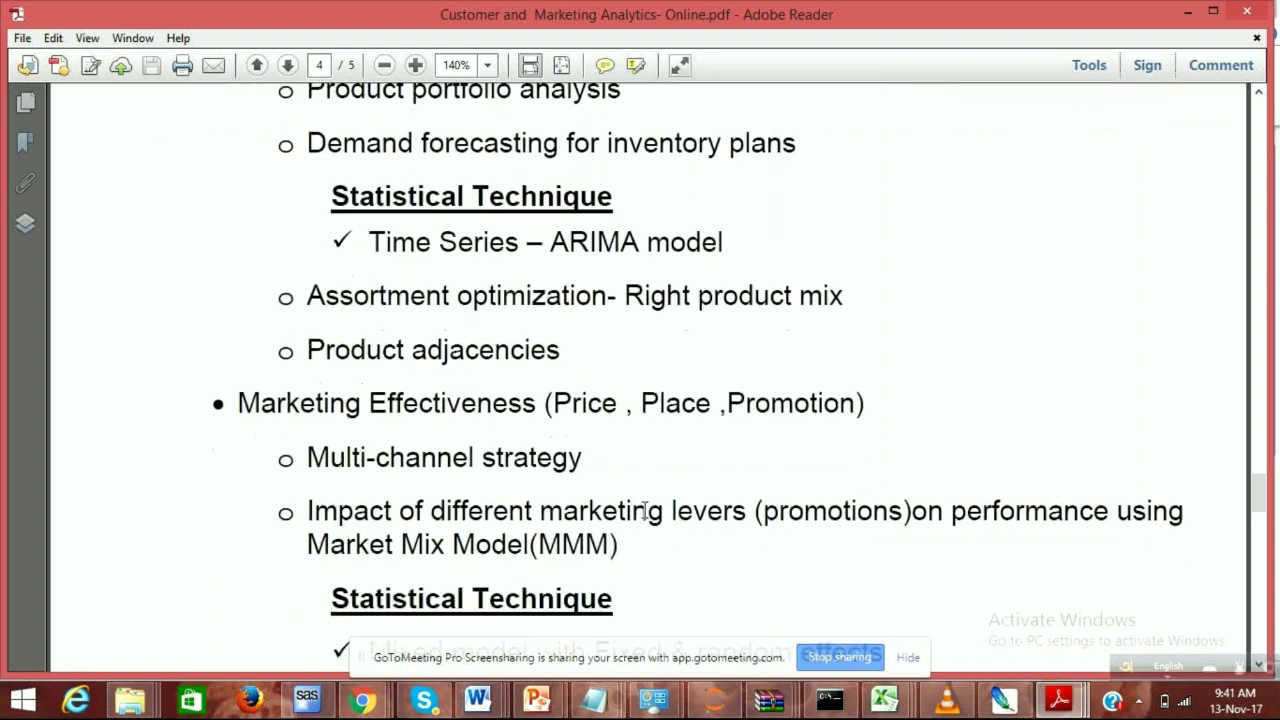
pyautogui.scroll(-1, 645, 510)
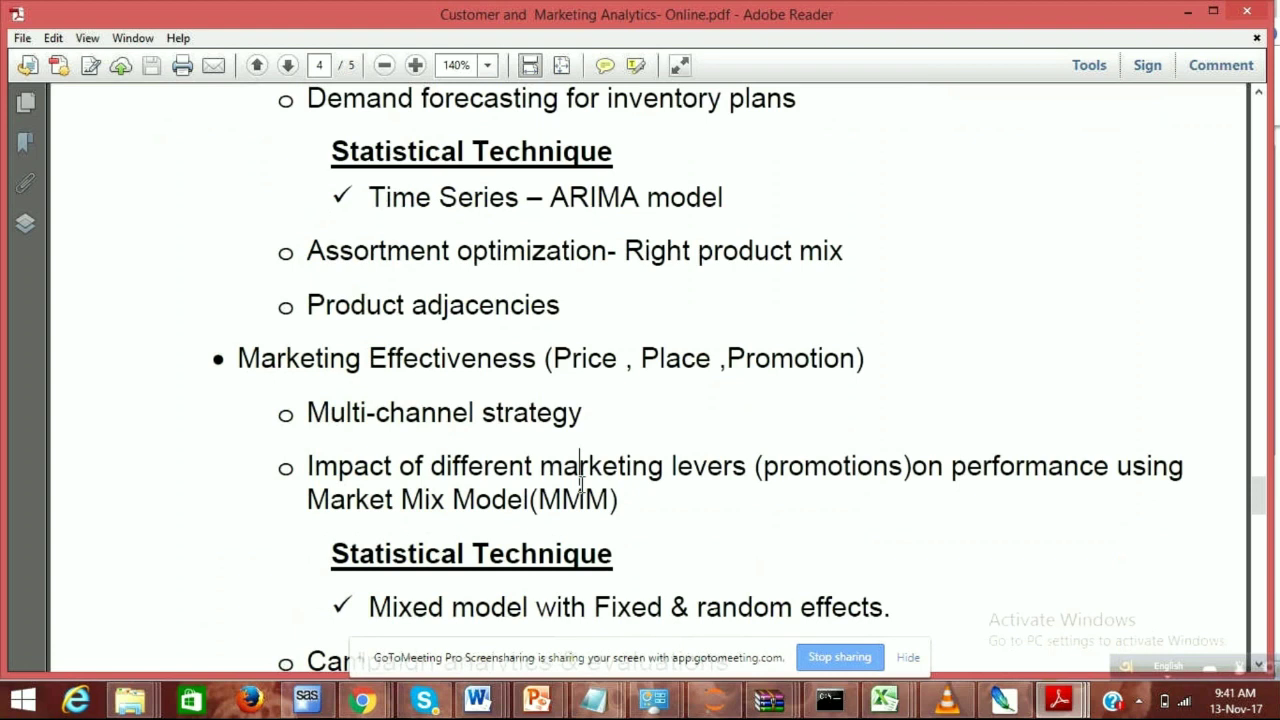
pyautogui.scroll(-1, 580, 483)
pyautogui.scroll(-1, 581, 484)
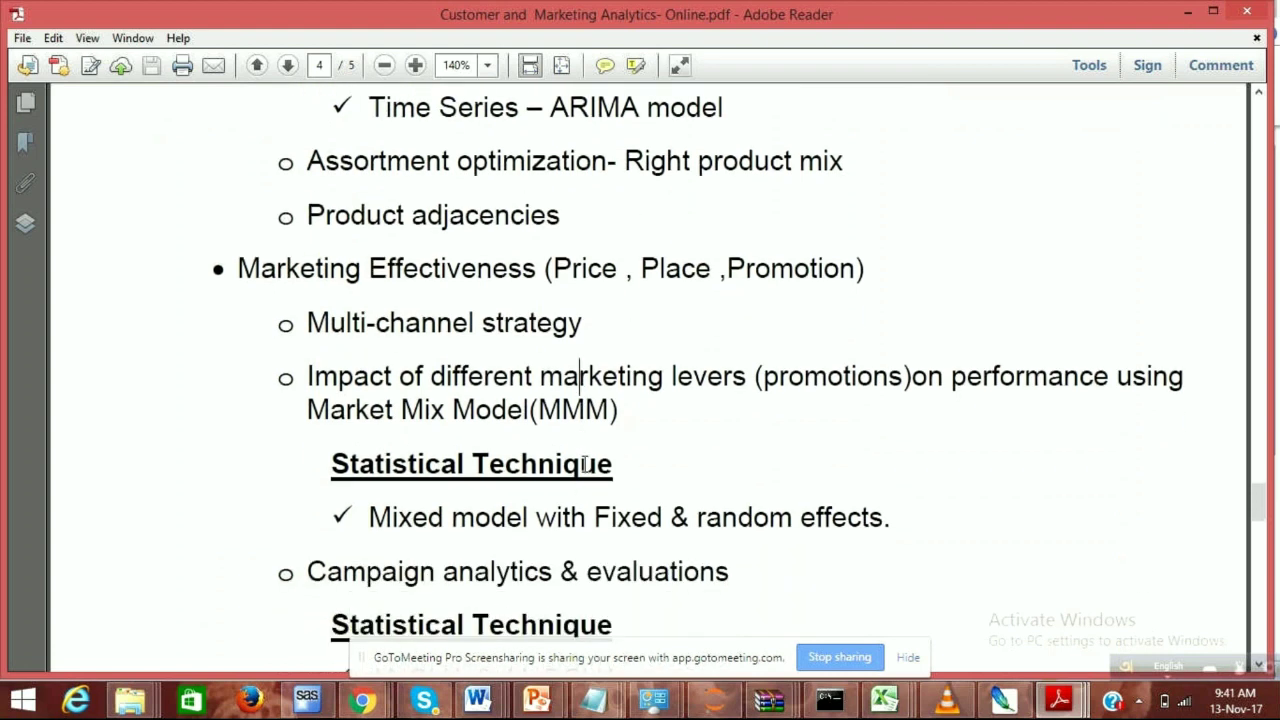
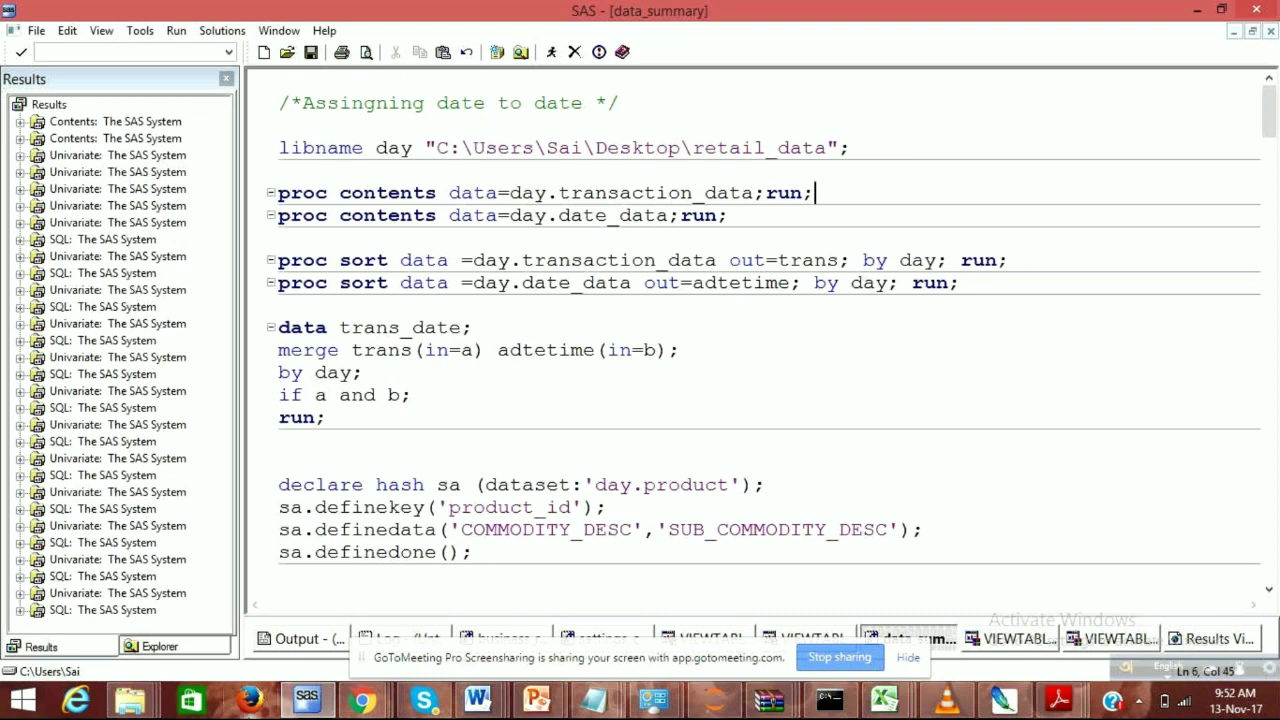
# - Switch to the GoToMeeting window in Chrome to check the attendee list, and return to SAS
pyautogui.click(365, 703)
pyautogui.moveTo(365, 703)
pyautogui.moveTo(380, 705)
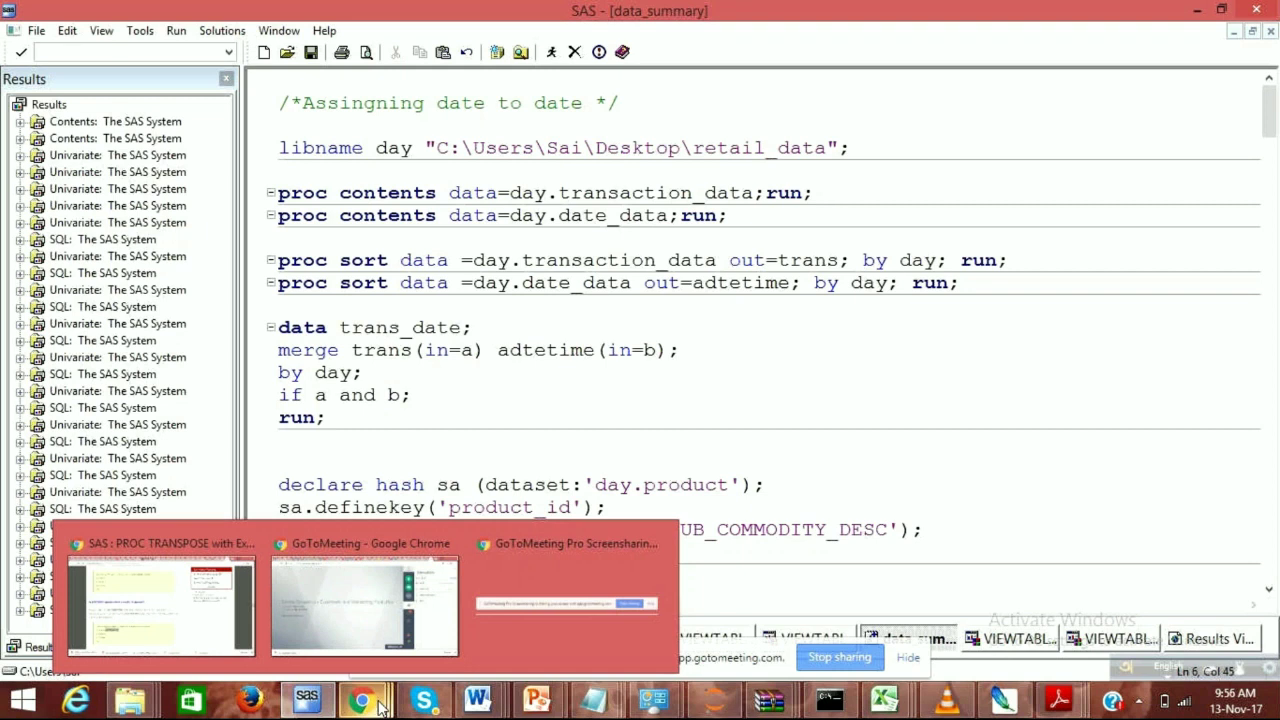
pyautogui.click(323, 638)
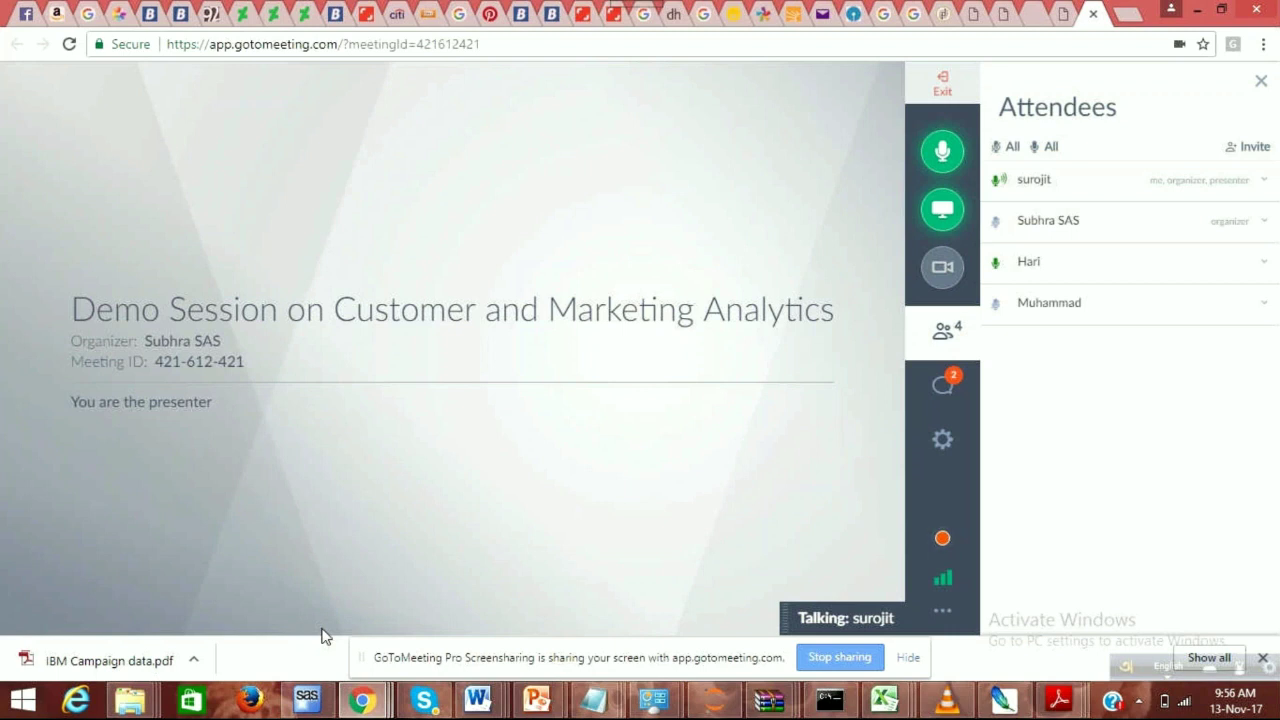
pyautogui.click(1197, 15)
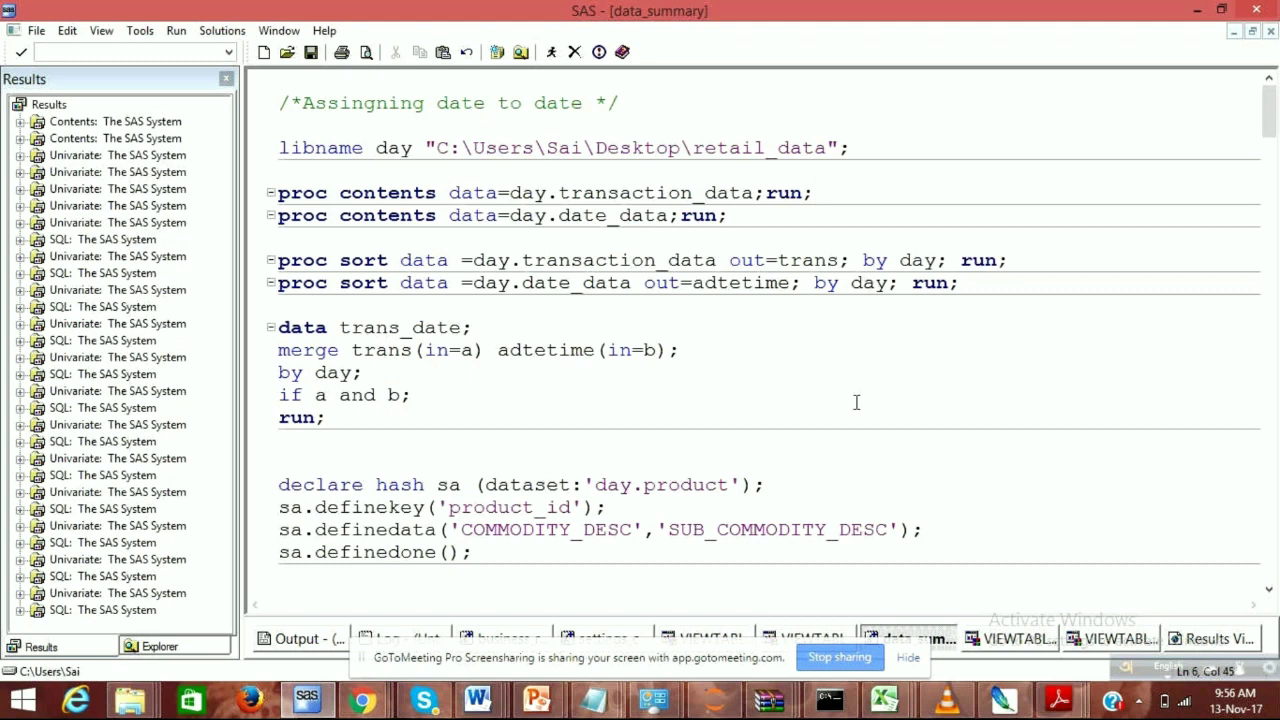
# - Read through the data_summary program from the transaction and date merge down to the department-level summary code
pyautogui.scroll(-2, 856, 402)
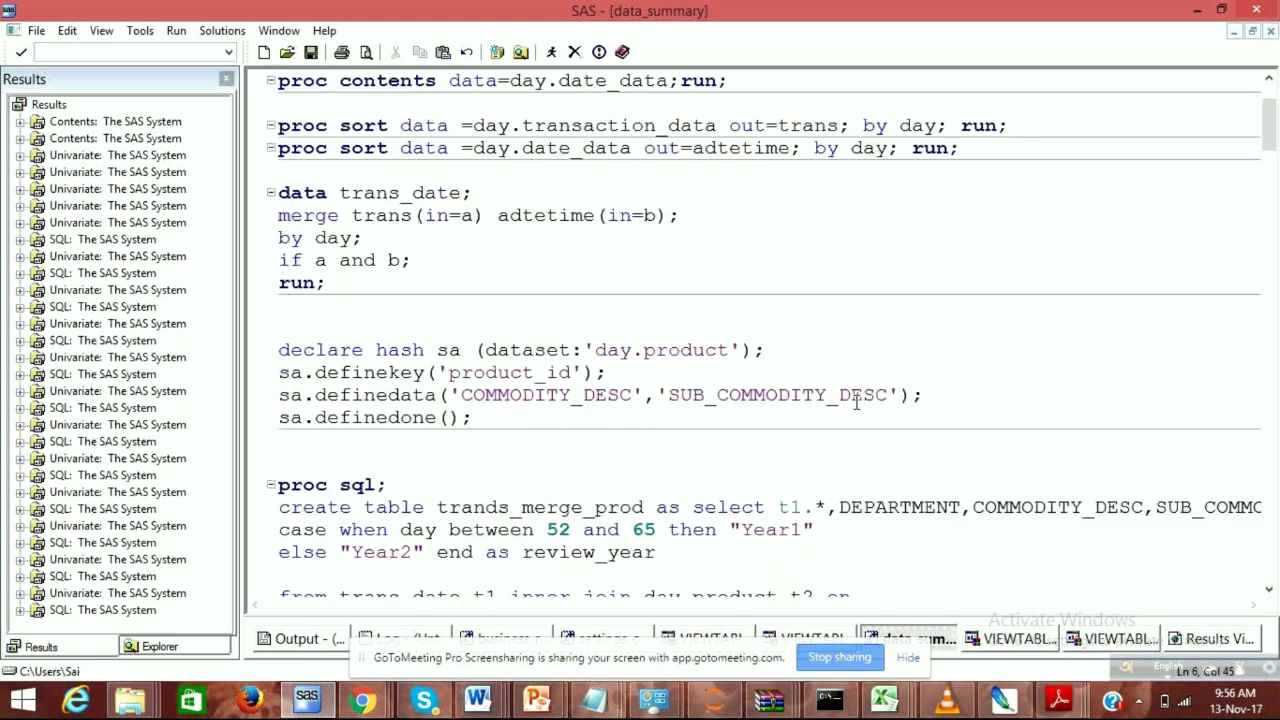
pyautogui.scroll(-1, 856, 402)
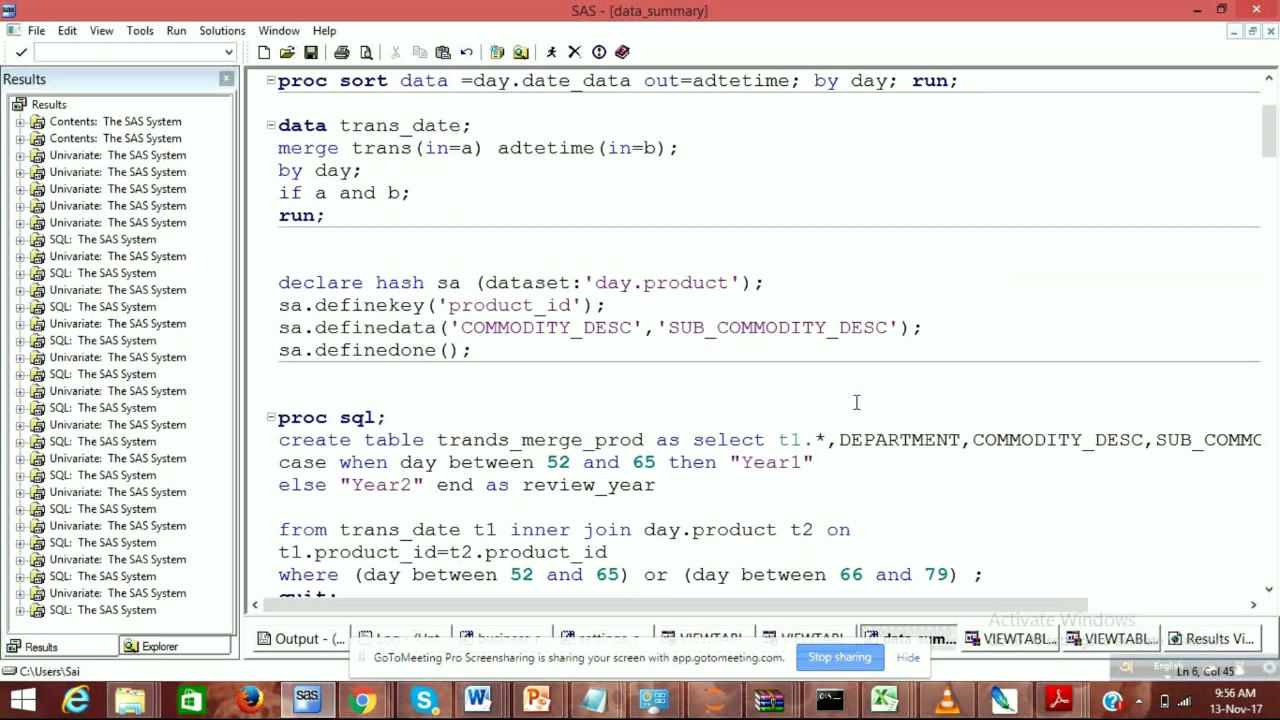
pyautogui.scroll(-2, 856, 402)
pyautogui.scroll(-2, 856, 402)
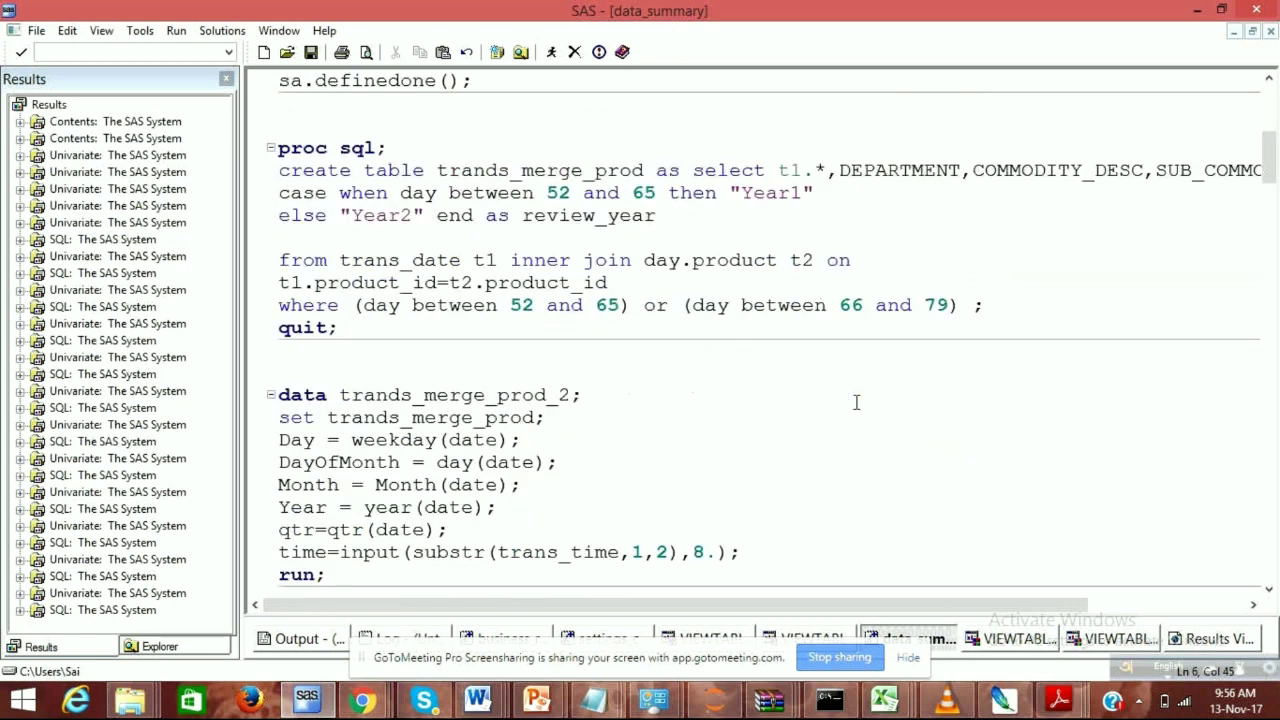
pyautogui.scroll(-2, 856, 402)
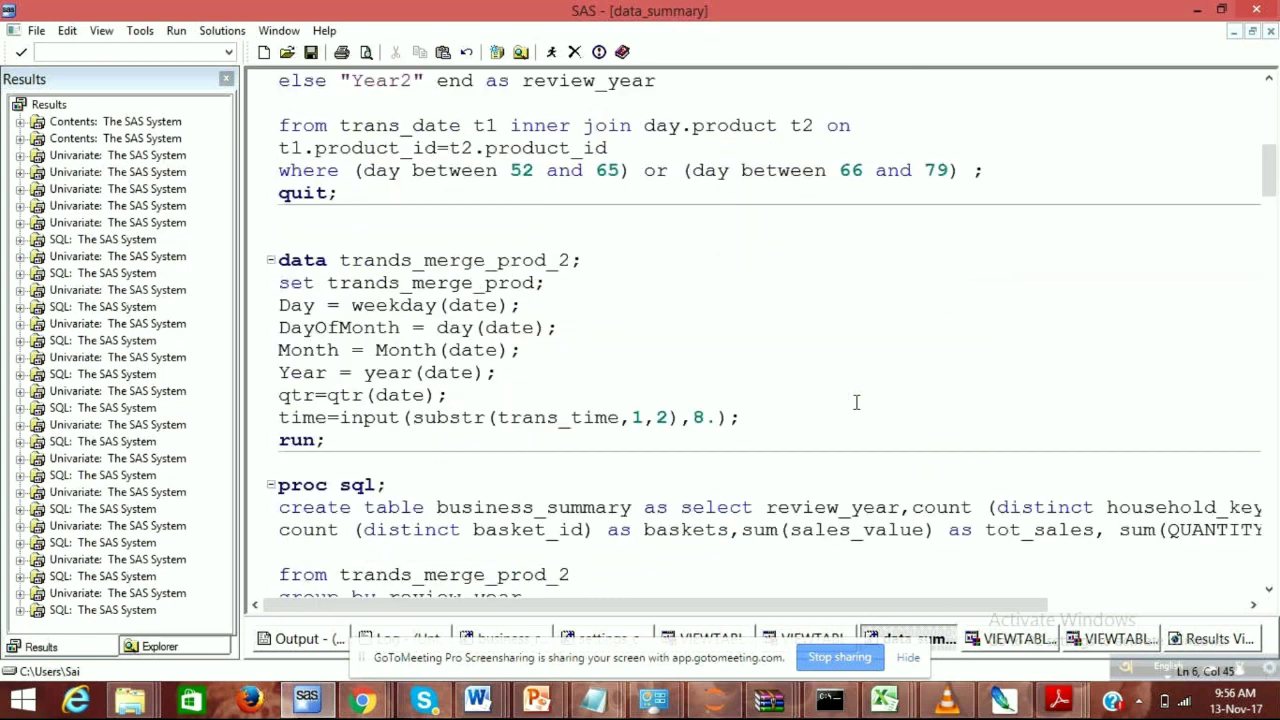
pyautogui.scroll(-2, 856, 402)
pyautogui.scroll(-2, 856, 402)
pyautogui.scroll(-2, 856, 402)
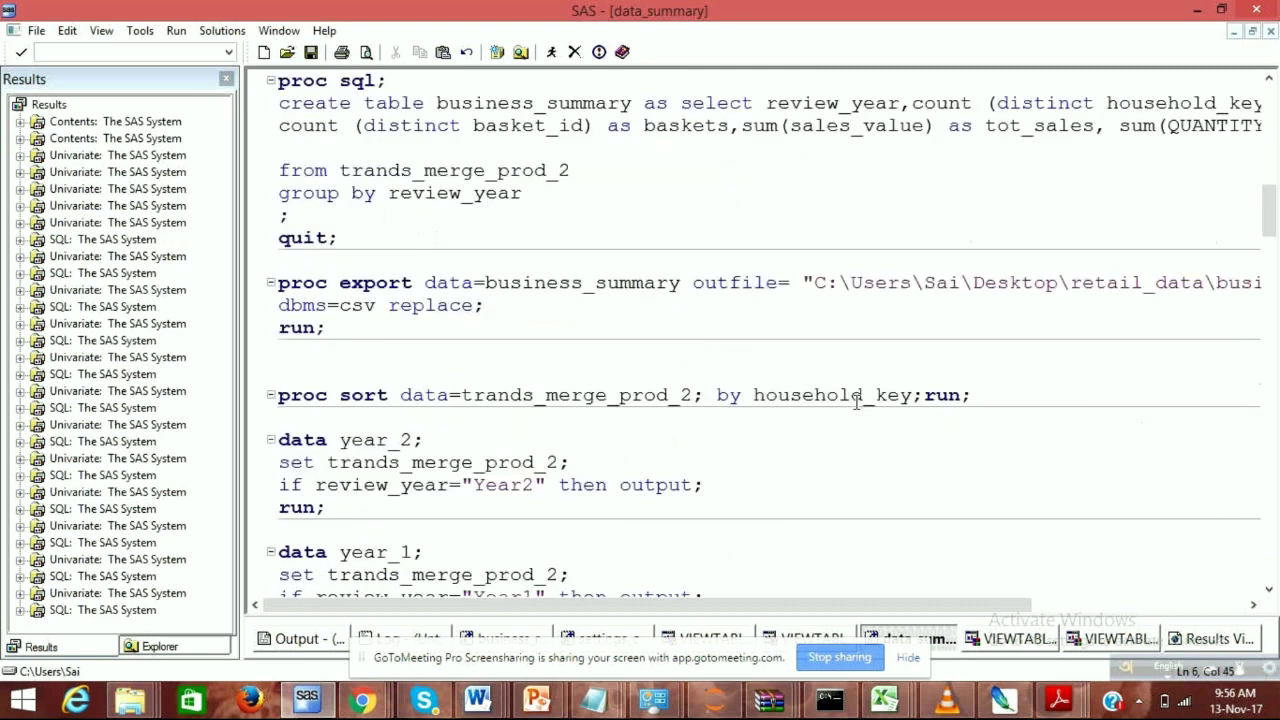
pyautogui.scroll(-2, 856, 402)
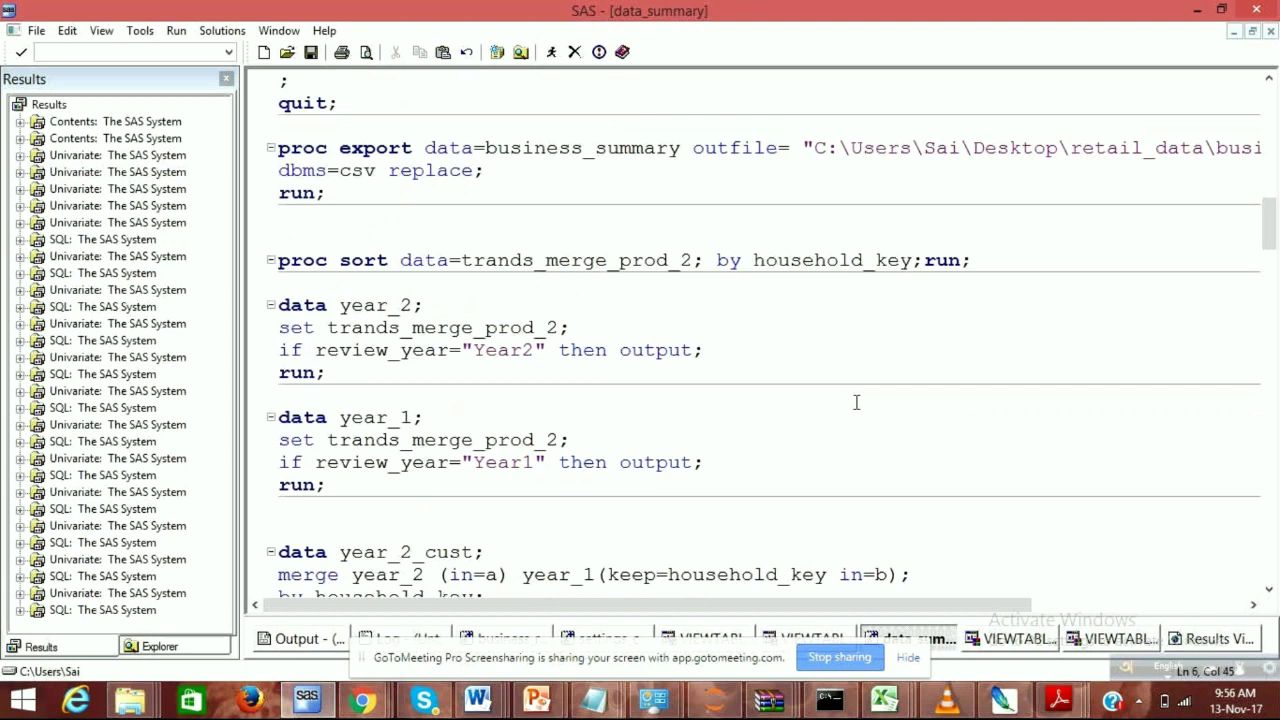
pyautogui.scroll(-1, 856, 402)
pyautogui.scroll(-2, 856, 402)
pyautogui.click(601, 483)
pyautogui.scroll(-3, 601, 483)
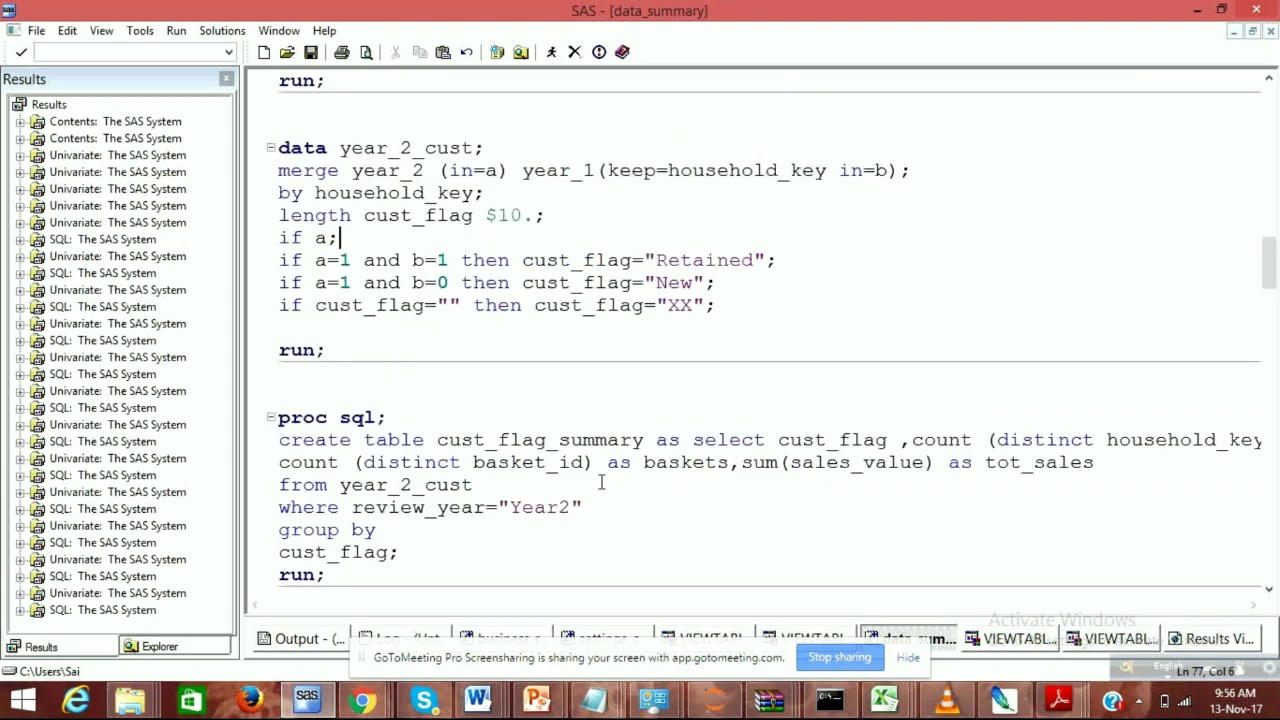
pyautogui.scroll(-1, 601, 483)
pyautogui.scroll(-2, 601, 483)
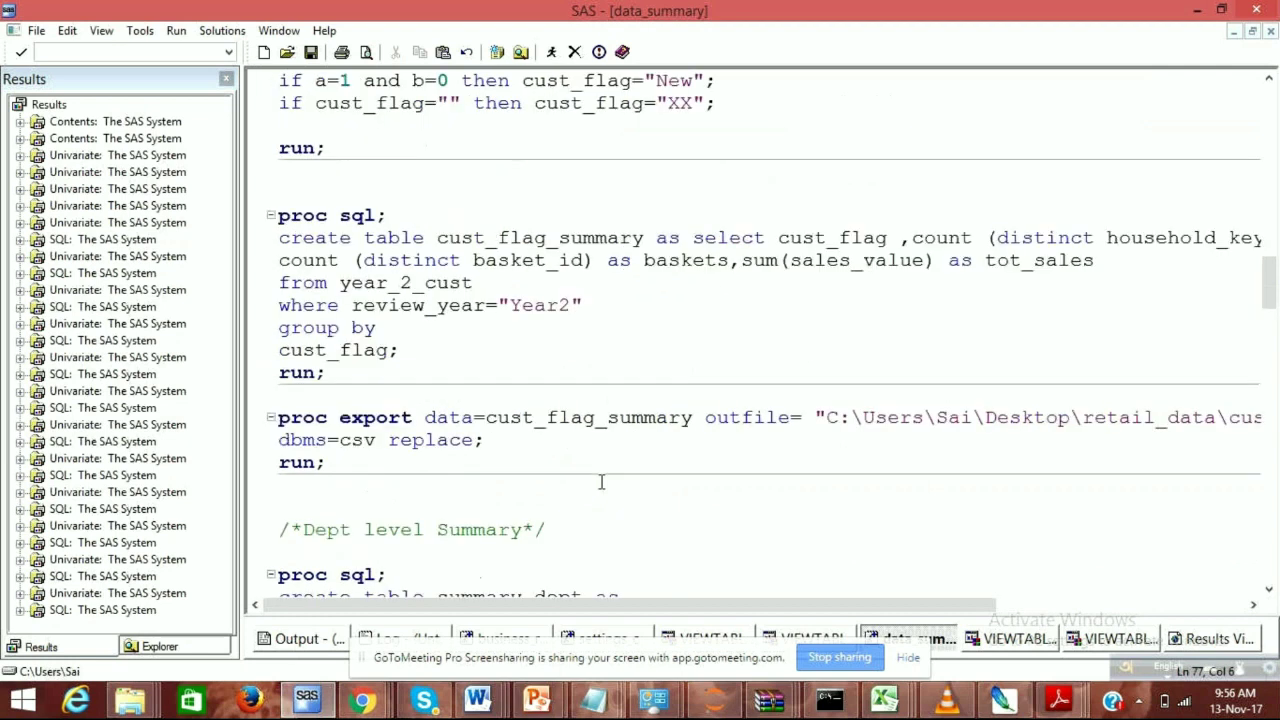
pyautogui.scroll(-2, 601, 483)
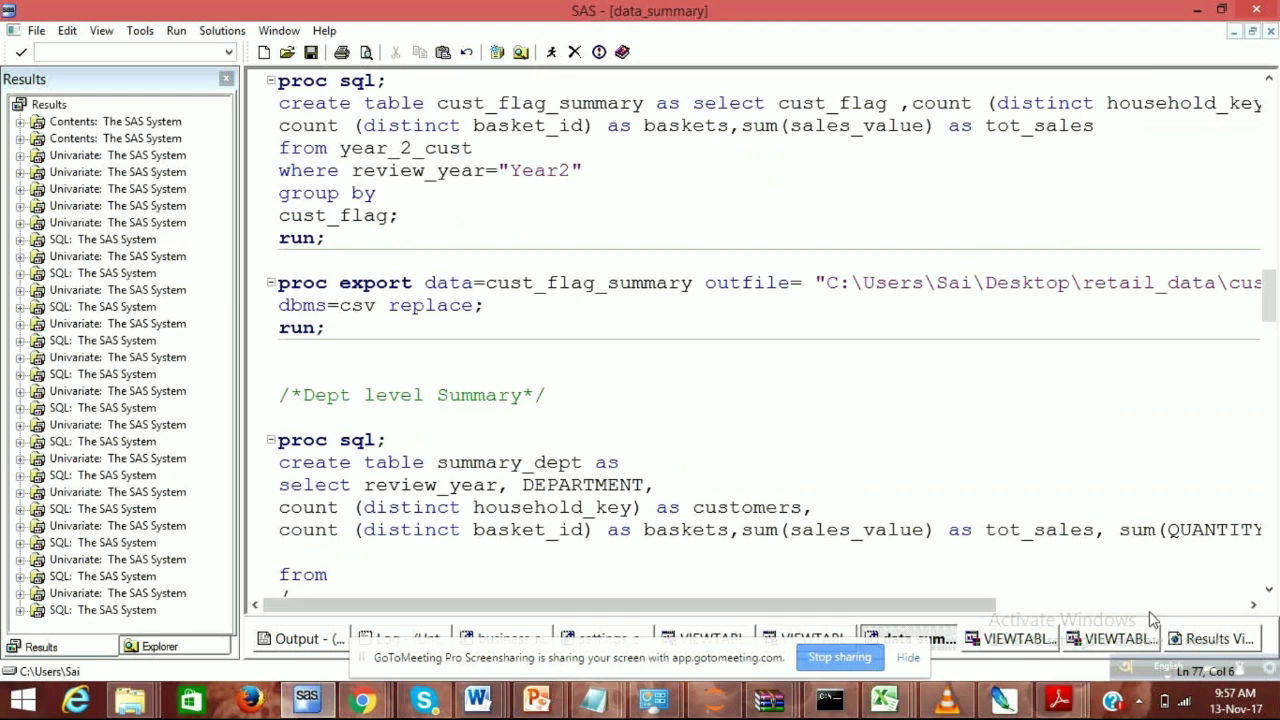
# - Show the Work library's data sets in the SAS Explorer
pyautogui.click(560, 418)
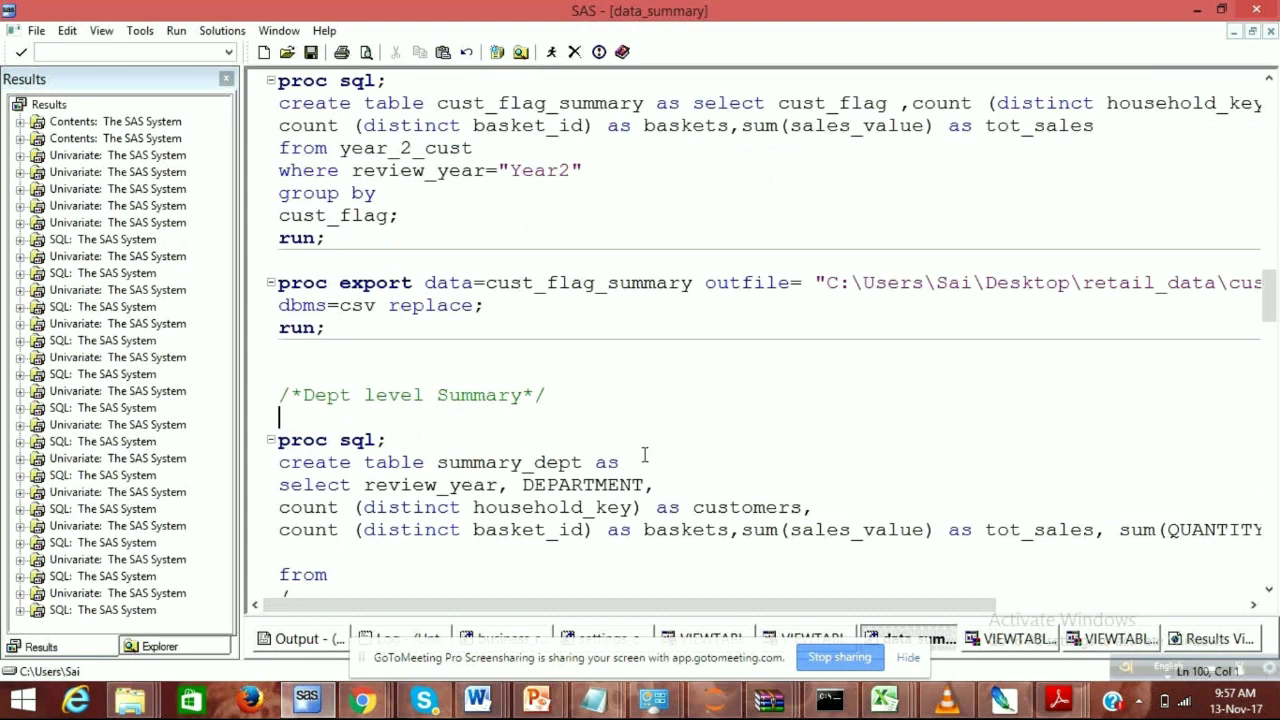
pyautogui.click(183, 114)
pyautogui.click(165, 647)
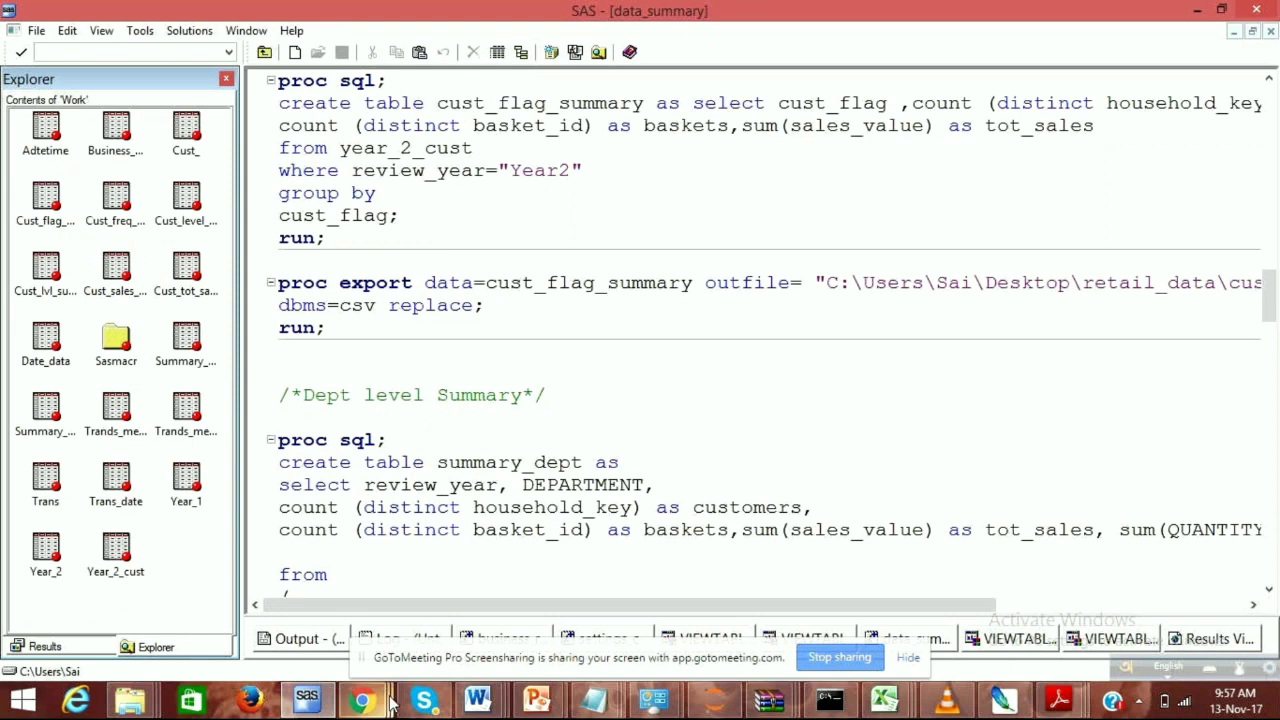
# - Check the attendees in the GoToMeeting window again and go back to the SAS program
pyautogui.moveTo(362, 702)
pyautogui.click(349, 617)
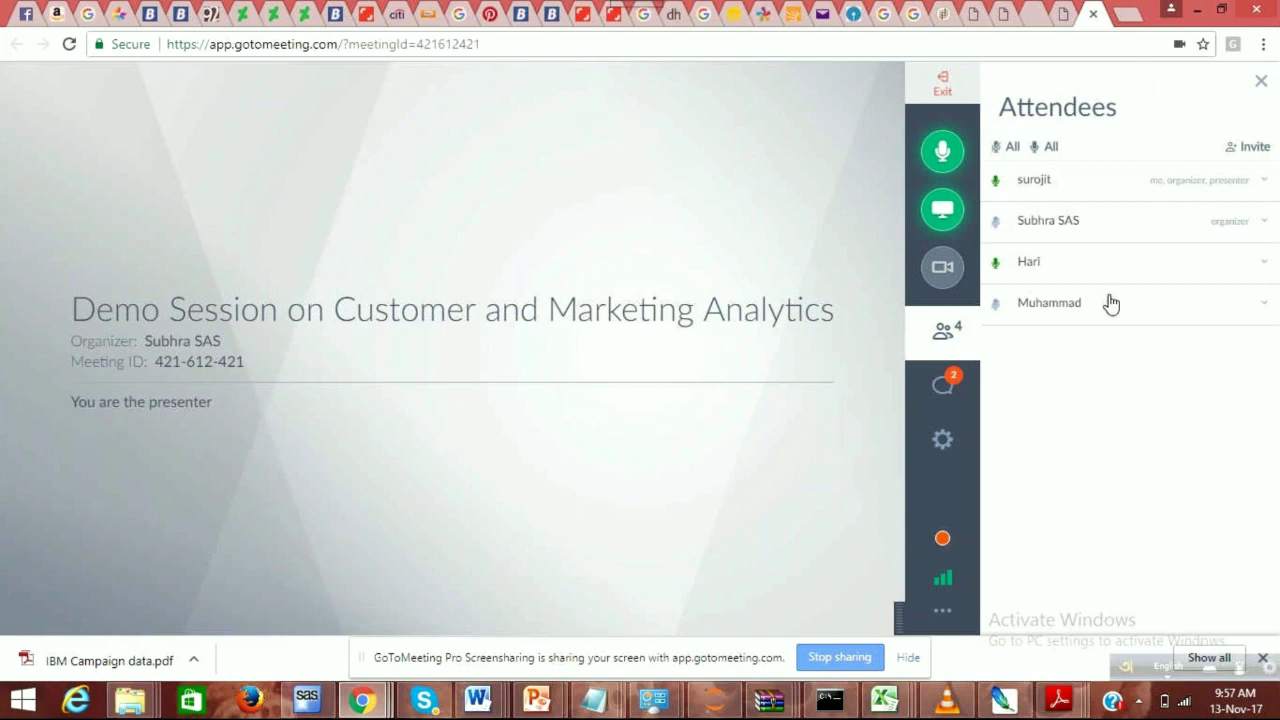
pyautogui.click(1196, 12)
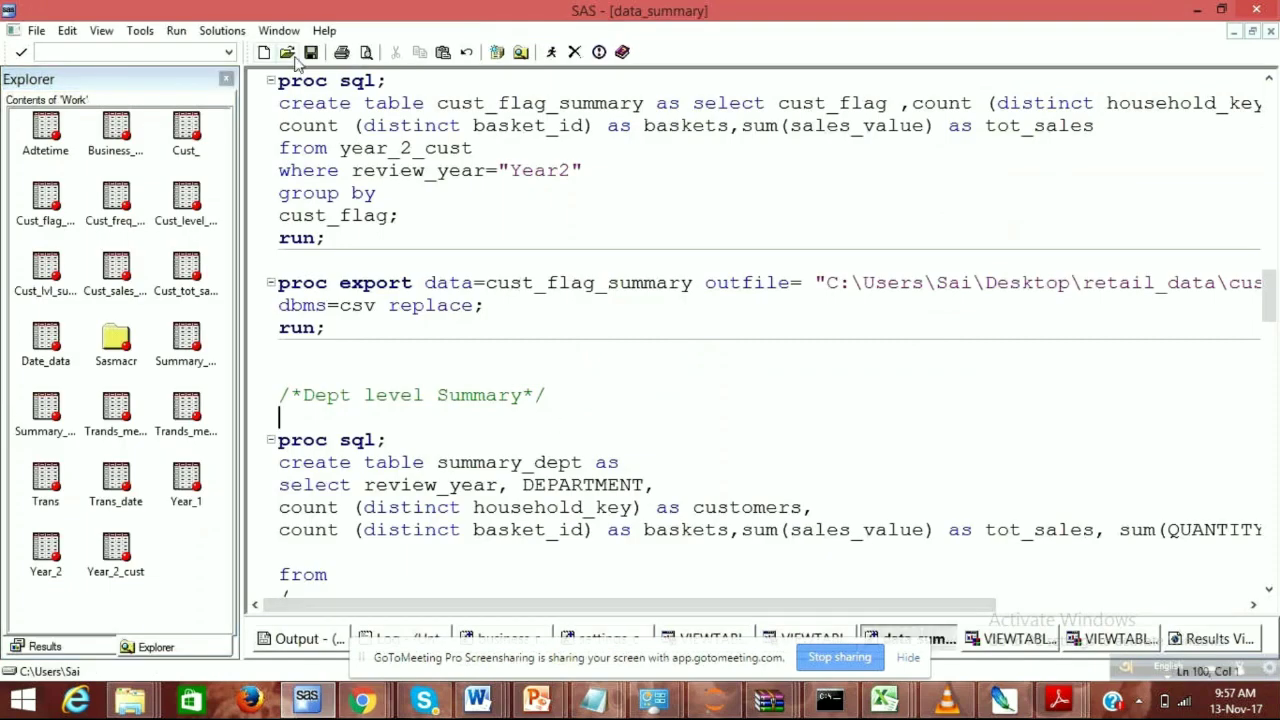
# - Go up from the Work library in the Explorer and open the Day library to list its data sets
pyautogui.click(189, 655)
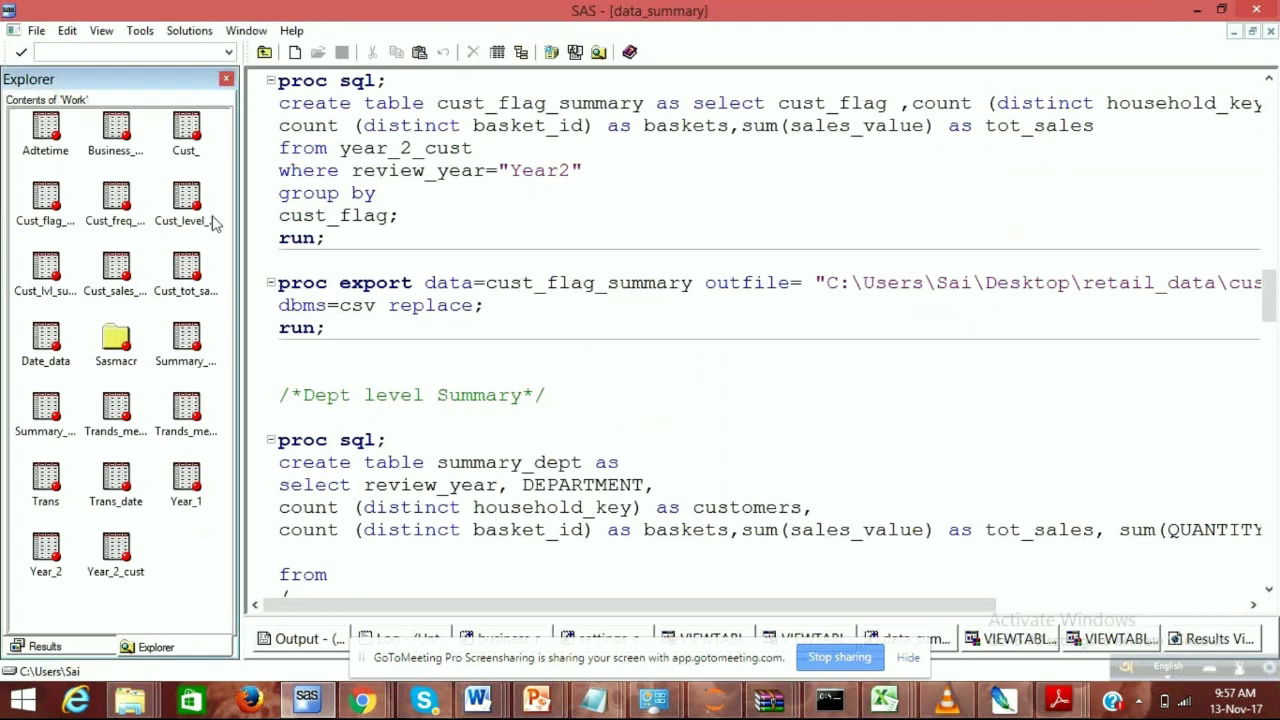
pyautogui.click(264, 51)
pyautogui.doubleClick(48, 157)
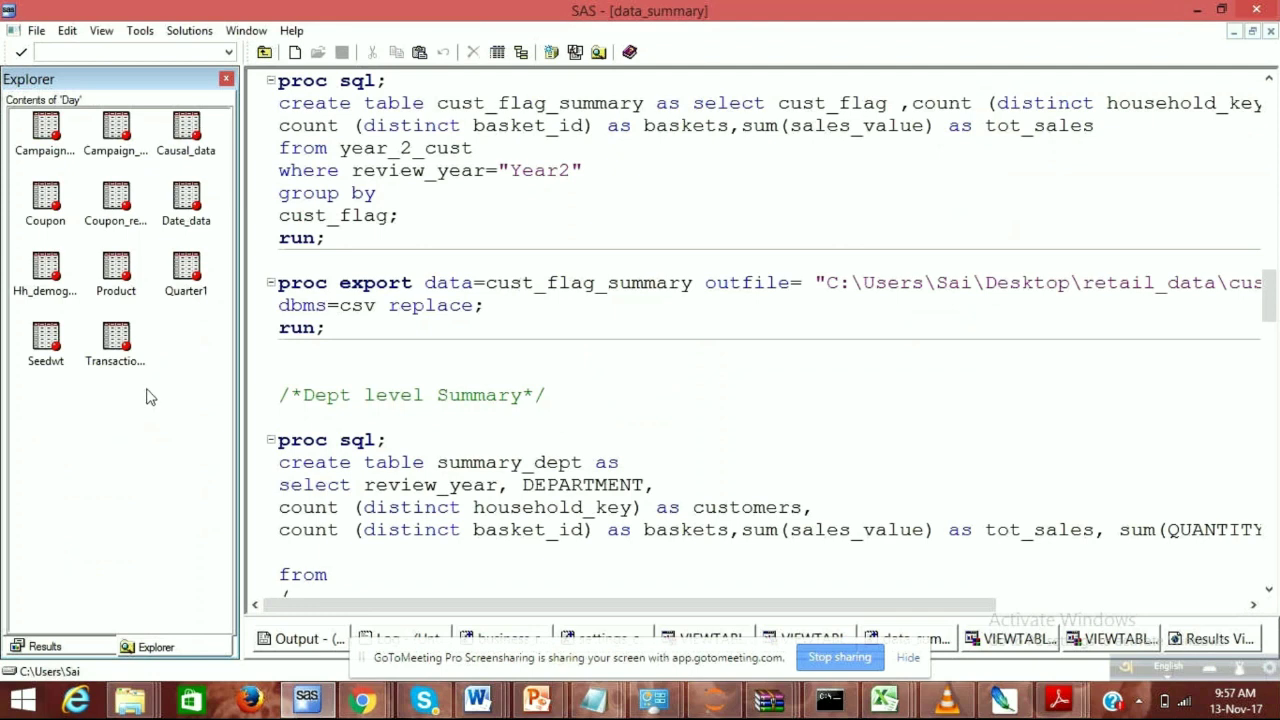
# - Return to the beginning of the data_summary program, at the libname statement for the retail data
pyautogui.click(600, 331)
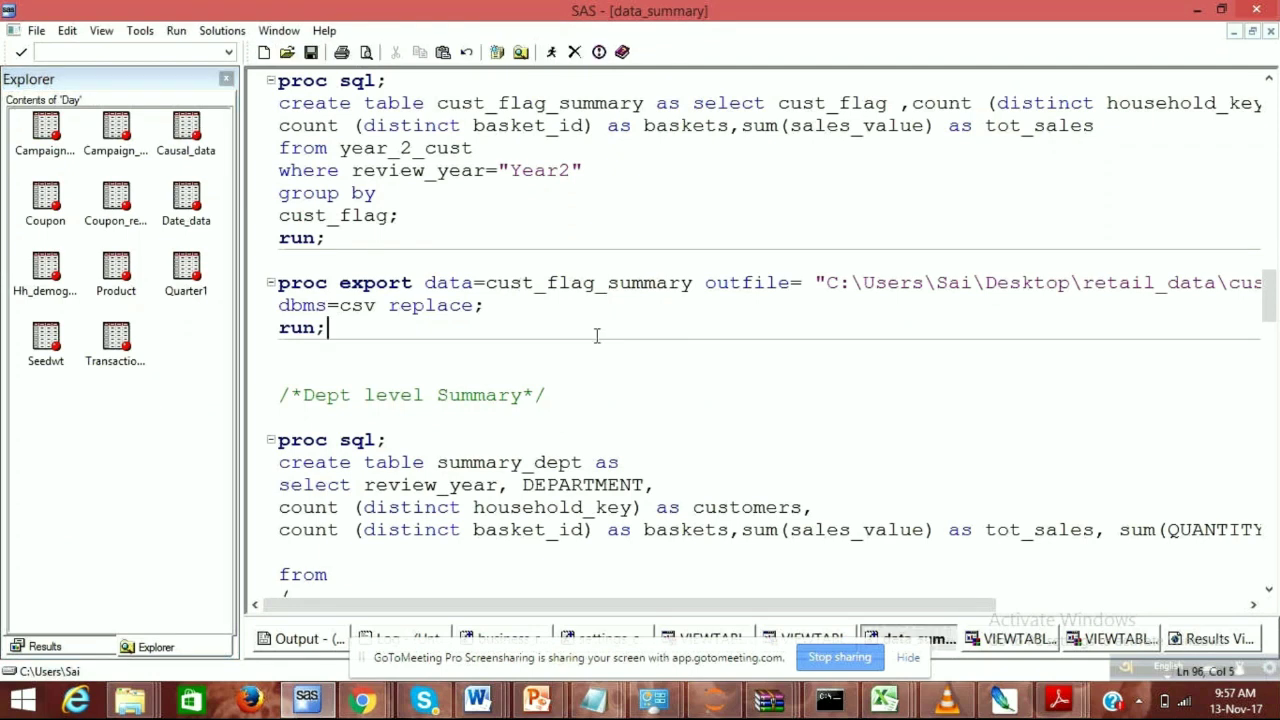
pyautogui.scroll(4, 609, 370)
pyautogui.scroll(6, 614, 372)
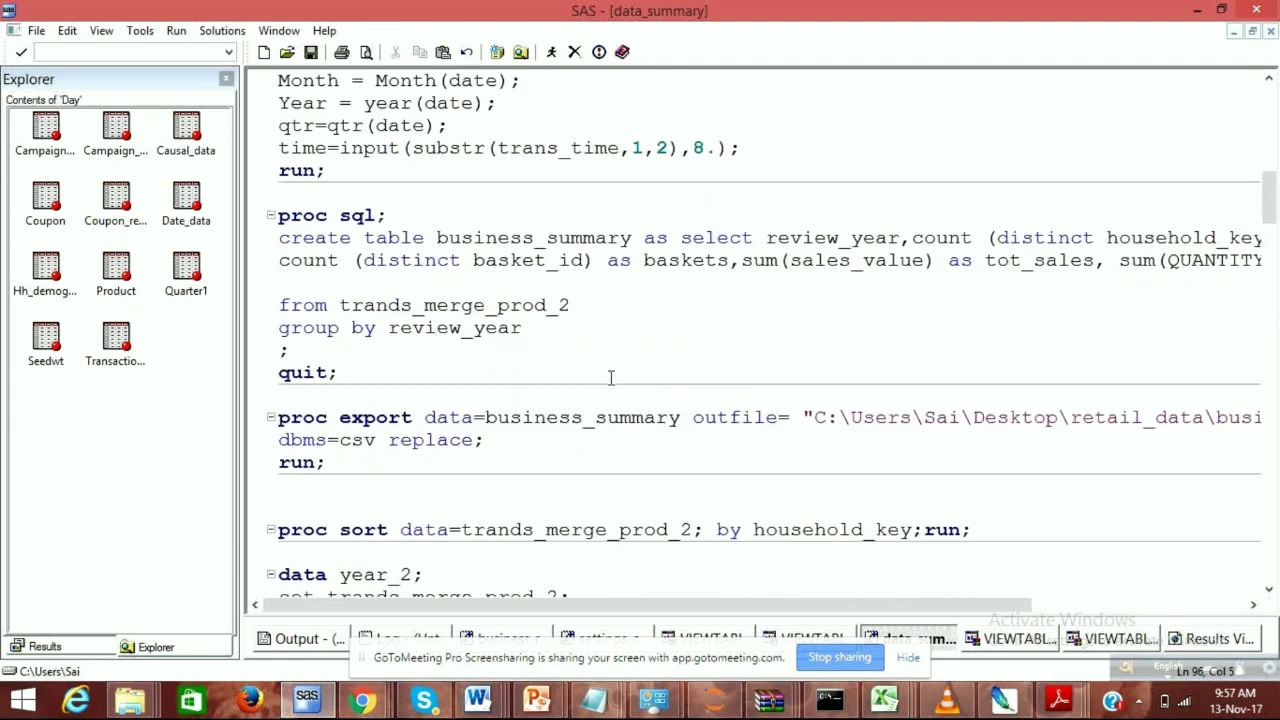
pyautogui.scroll(6, 610, 377)
pyautogui.scroll(7, 611, 377)
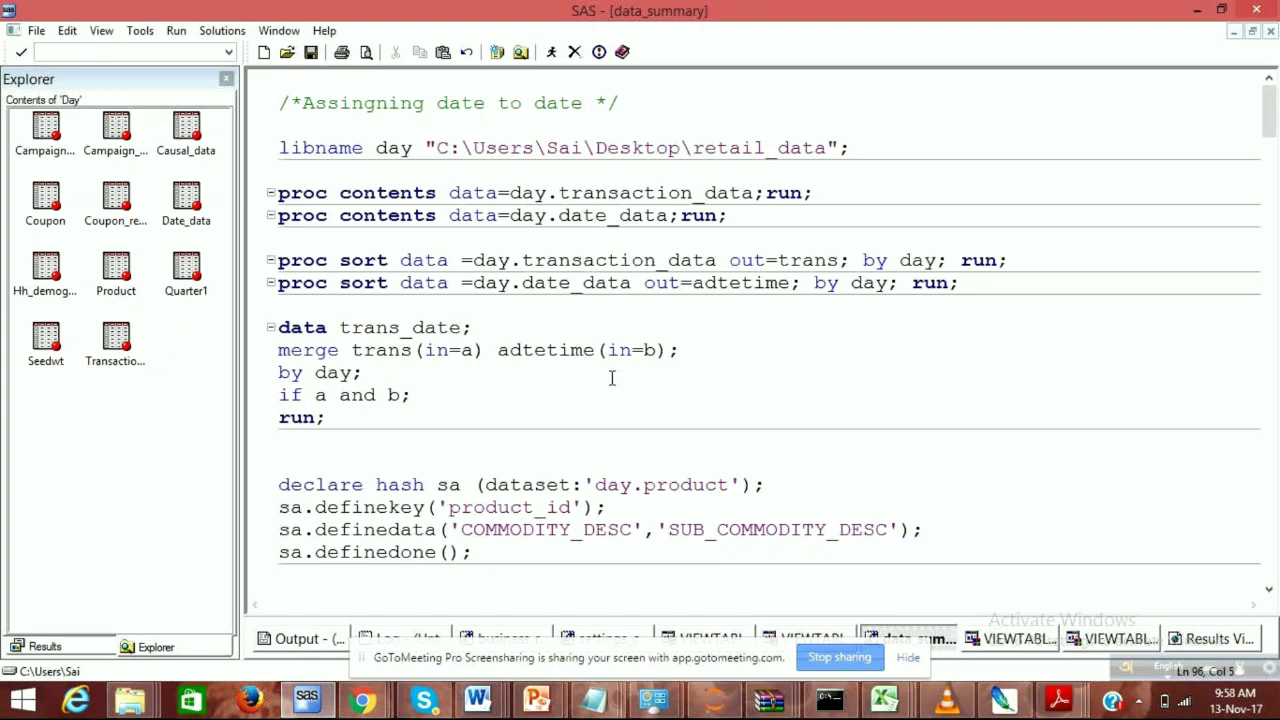
# - Open the Transaction_data data set from the Day library to view its rows
pyautogui.click(115, 368)
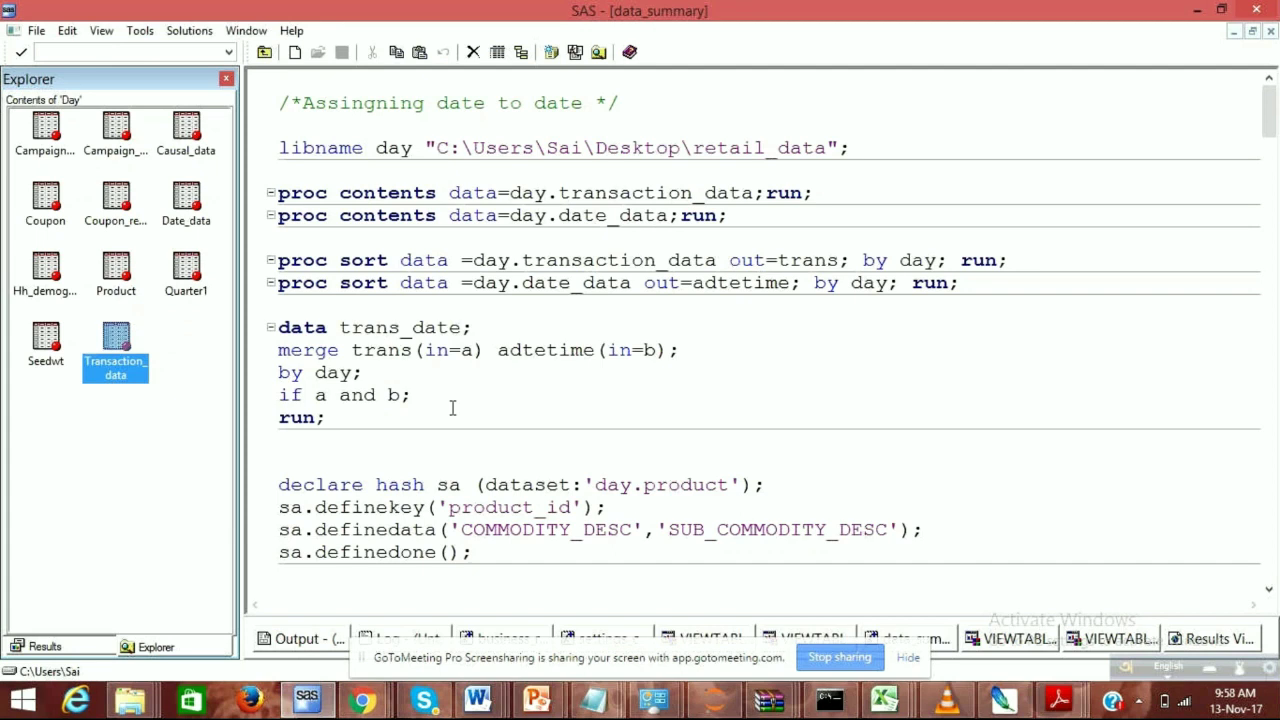
pyautogui.click(337, 428)
pyautogui.click(115, 369)
pyautogui.doubleClick(113, 368)
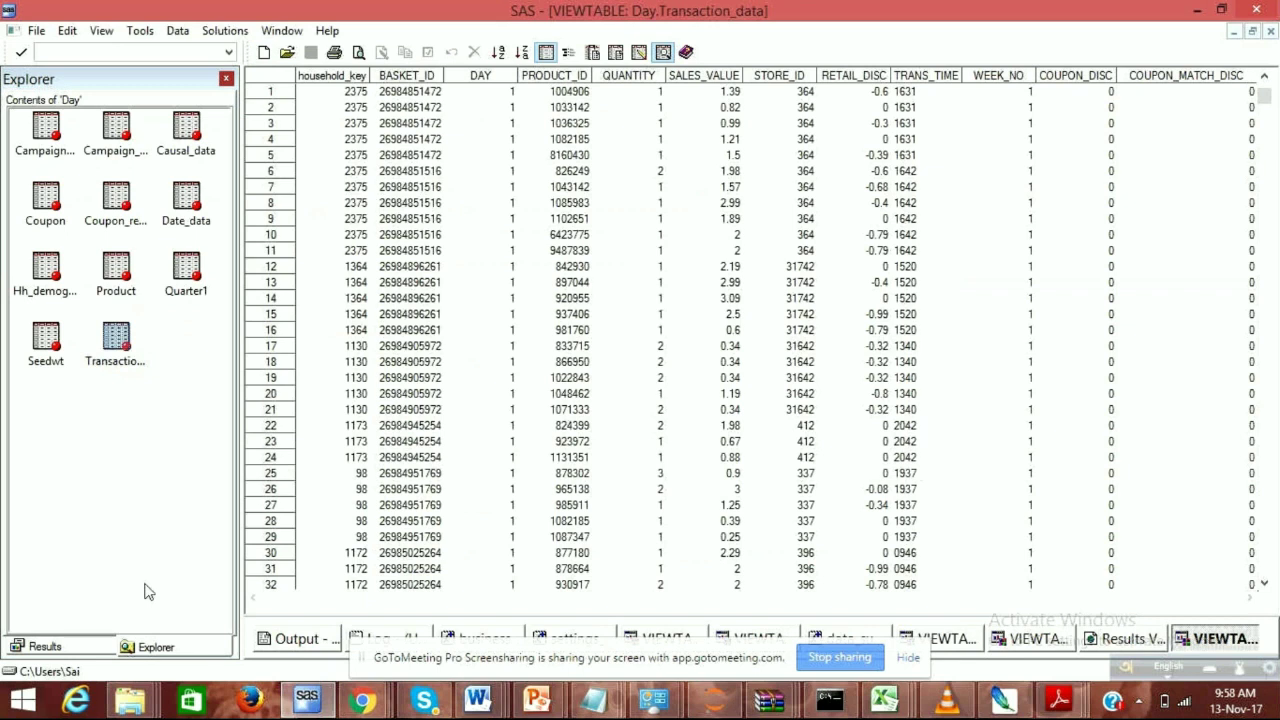
# - Go back up to the Work library in the Explorer and open its Trans data set
pyautogui.click(155, 647)
pyautogui.press('BackSpace')
pyautogui.click(47, 289)
pyautogui.doubleClick(47, 289)
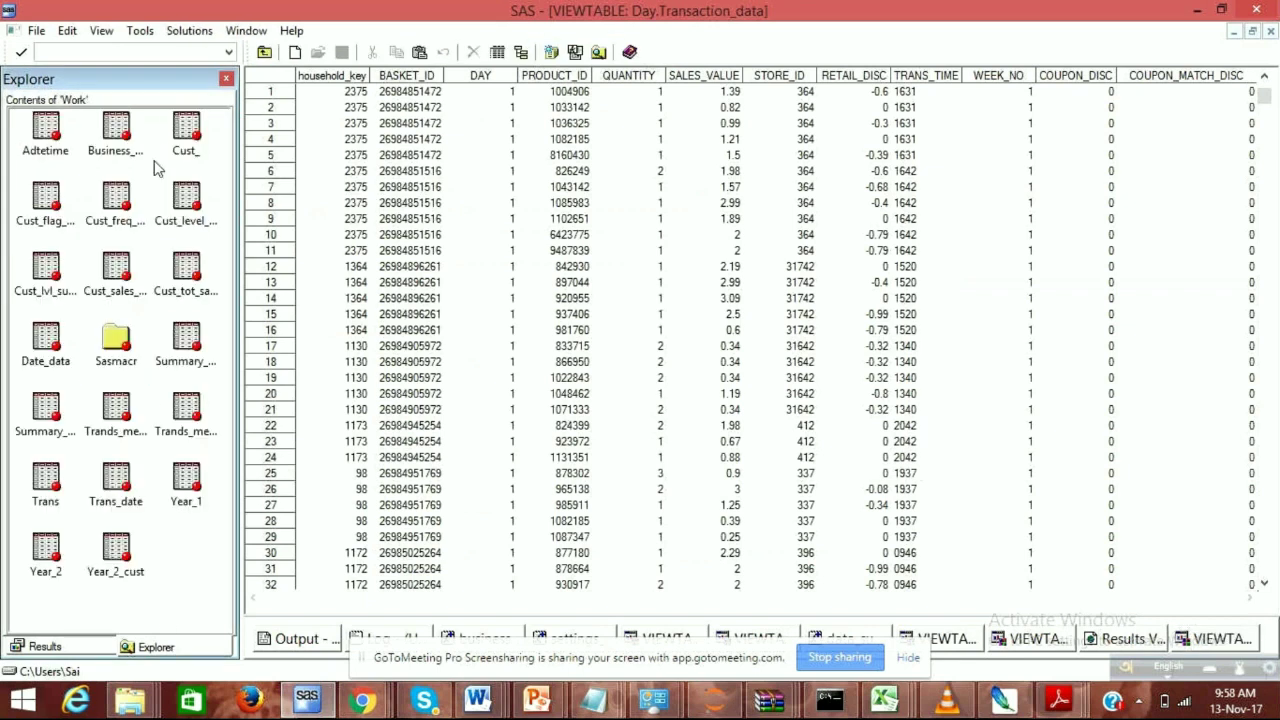
pyautogui.click(186, 408)
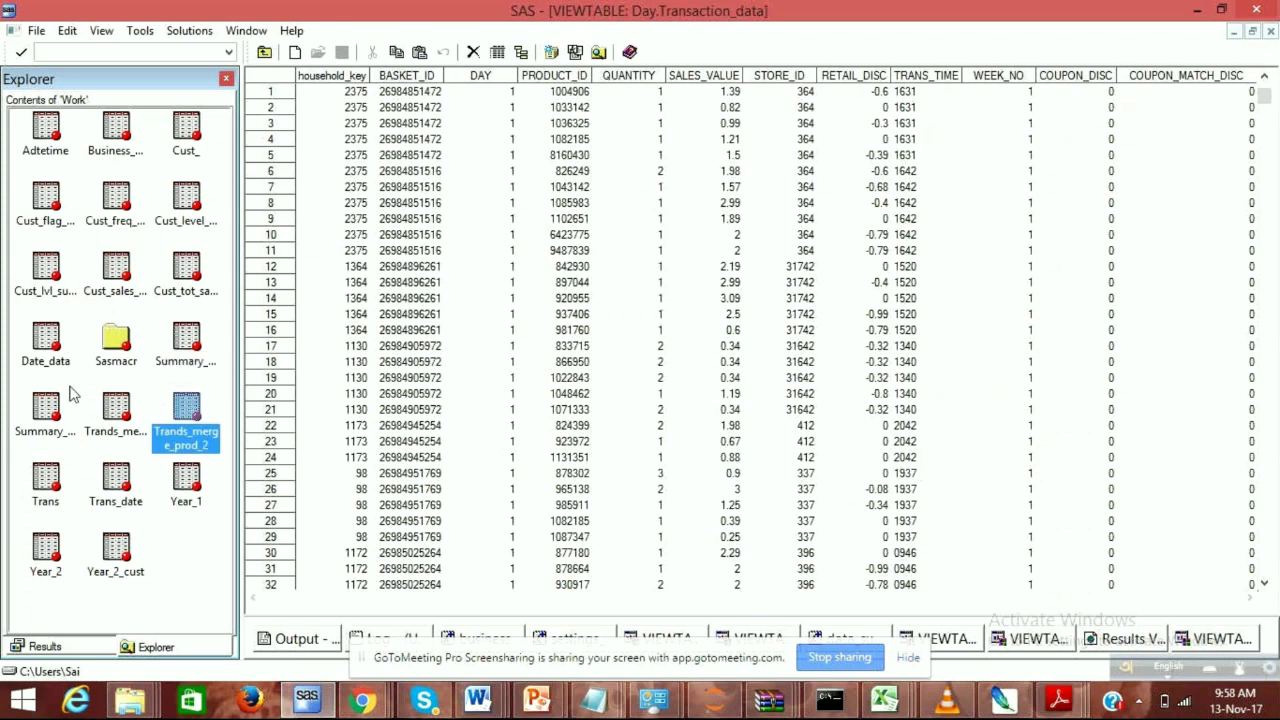
pyautogui.click(46, 478)
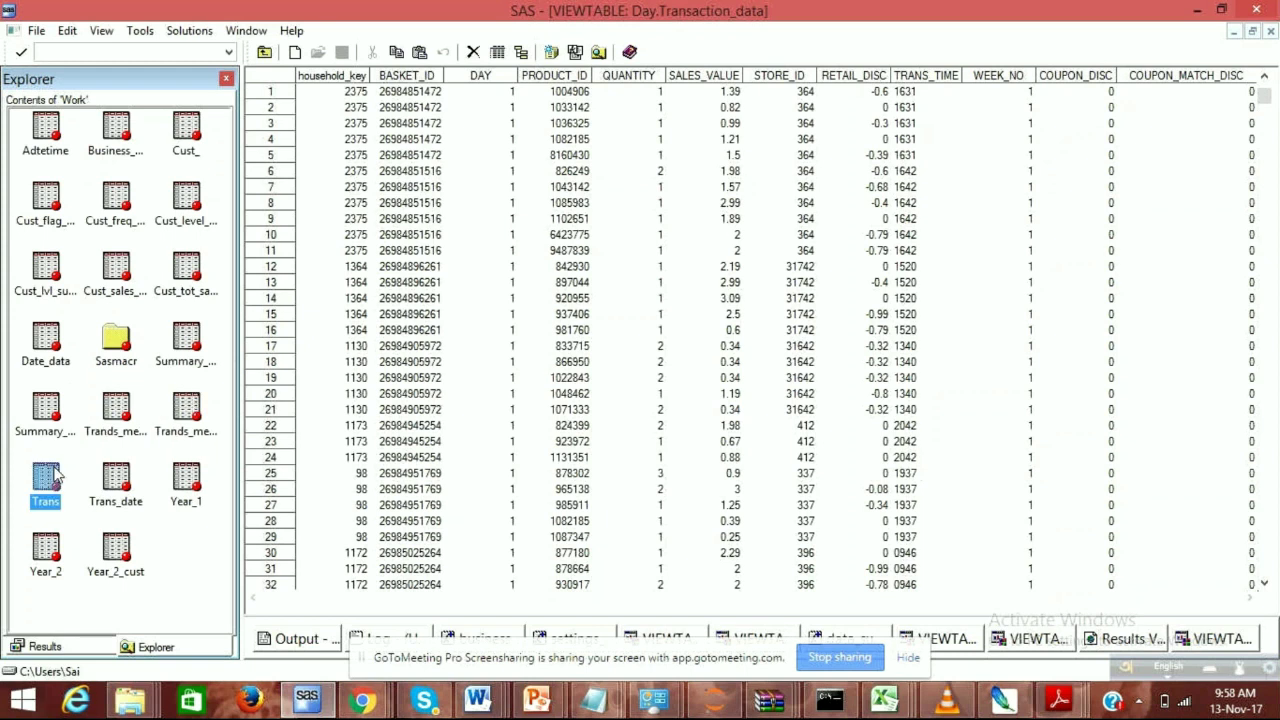
pyautogui.doubleClick(50, 498)
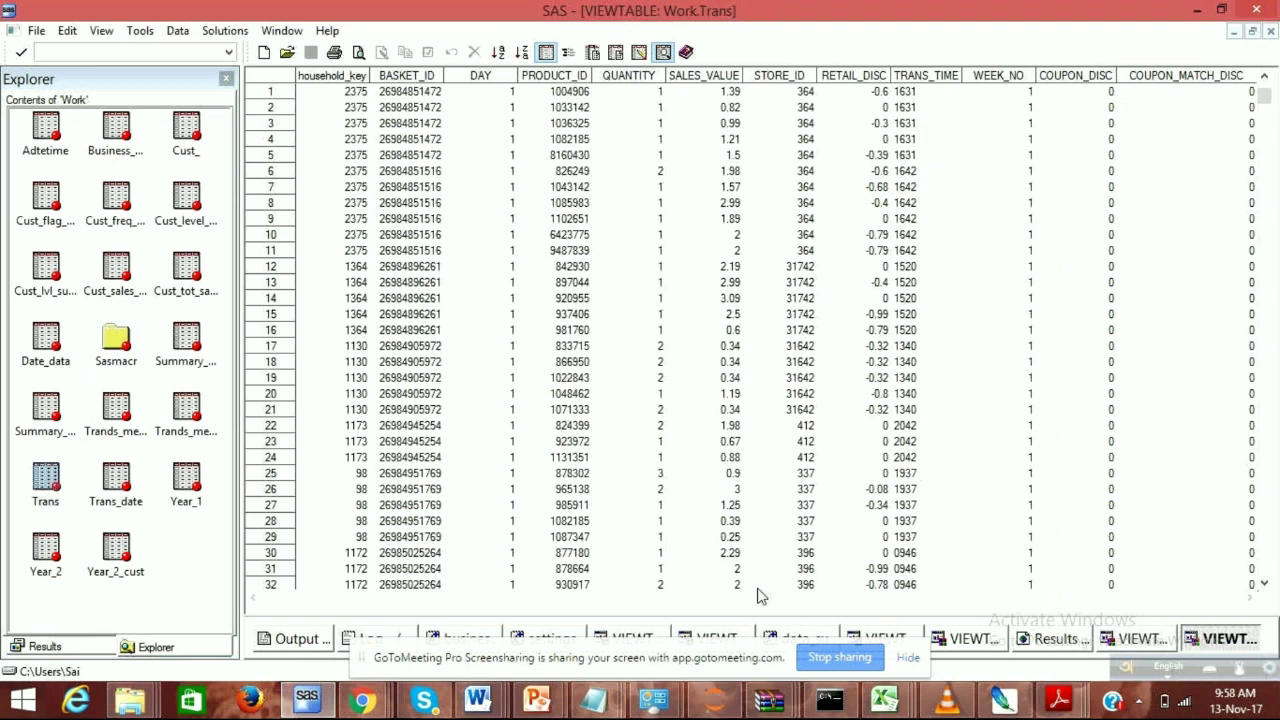
# - Hide the screen-sharing notice, point out the trans_date data step in the data_summary program, and open the Trans_date data set
pyautogui.click(908, 658)
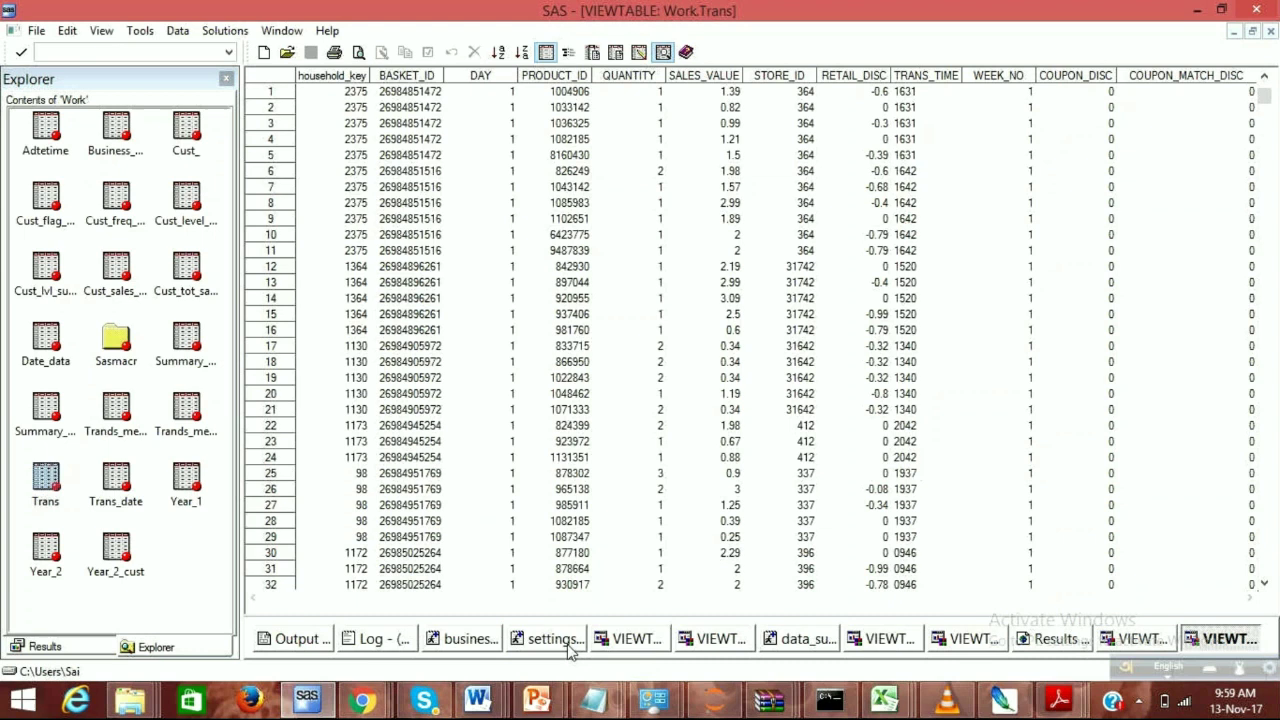
pyautogui.click(806, 639)
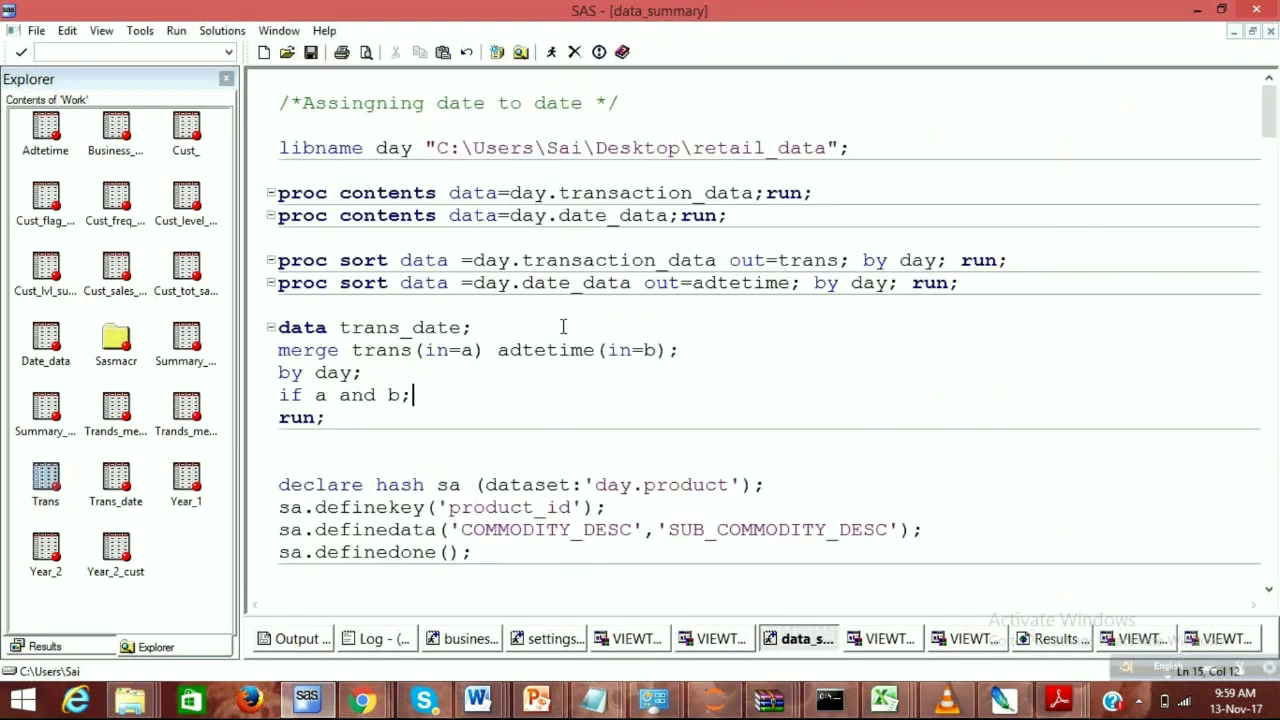
pyautogui.click(563, 327)
pyautogui.click(136, 506)
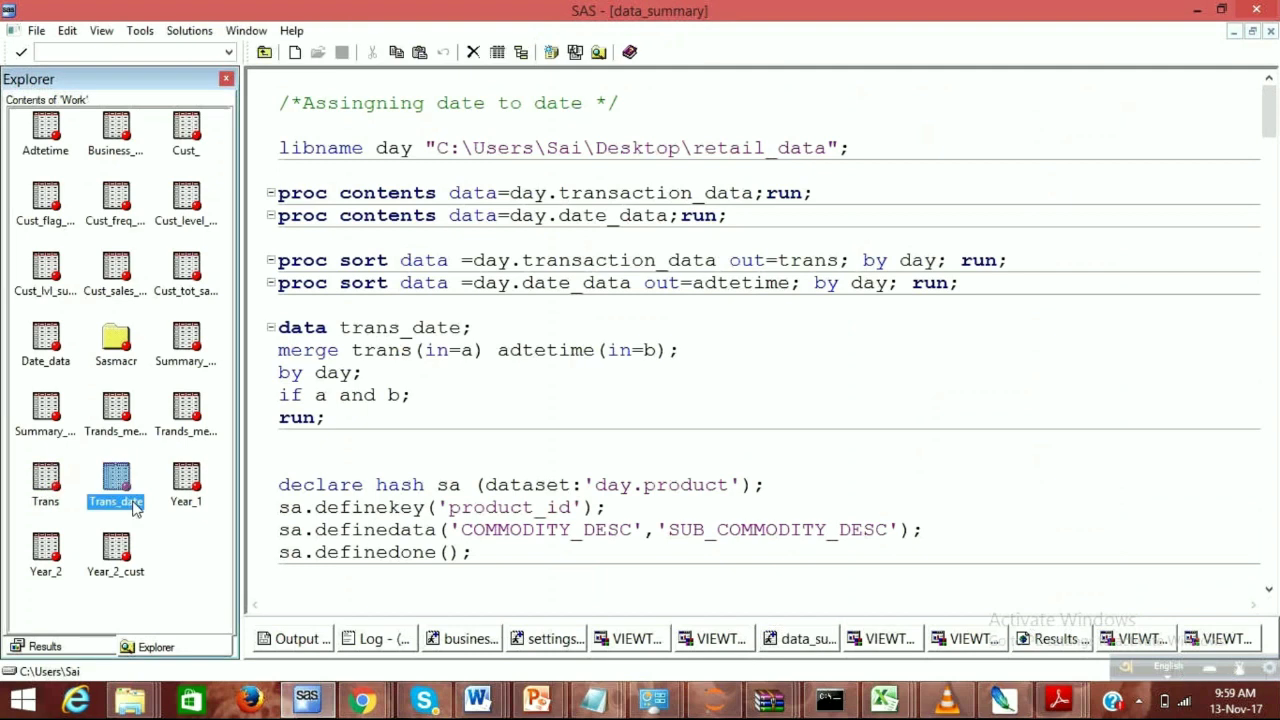
pyautogui.doubleClick(136, 506)
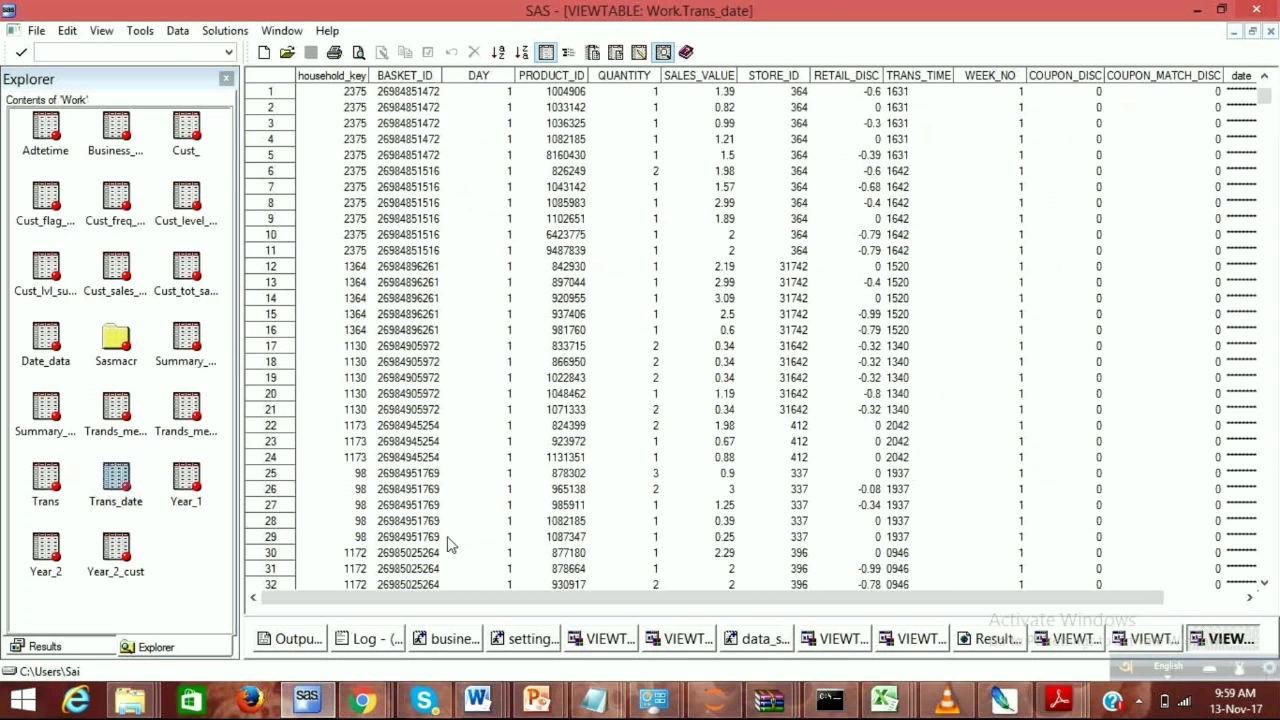
# - In the data_summary program, copy the proc contents statement for day.transaction_data to a new line below the trans_date merge step
pyautogui.click(768, 639)
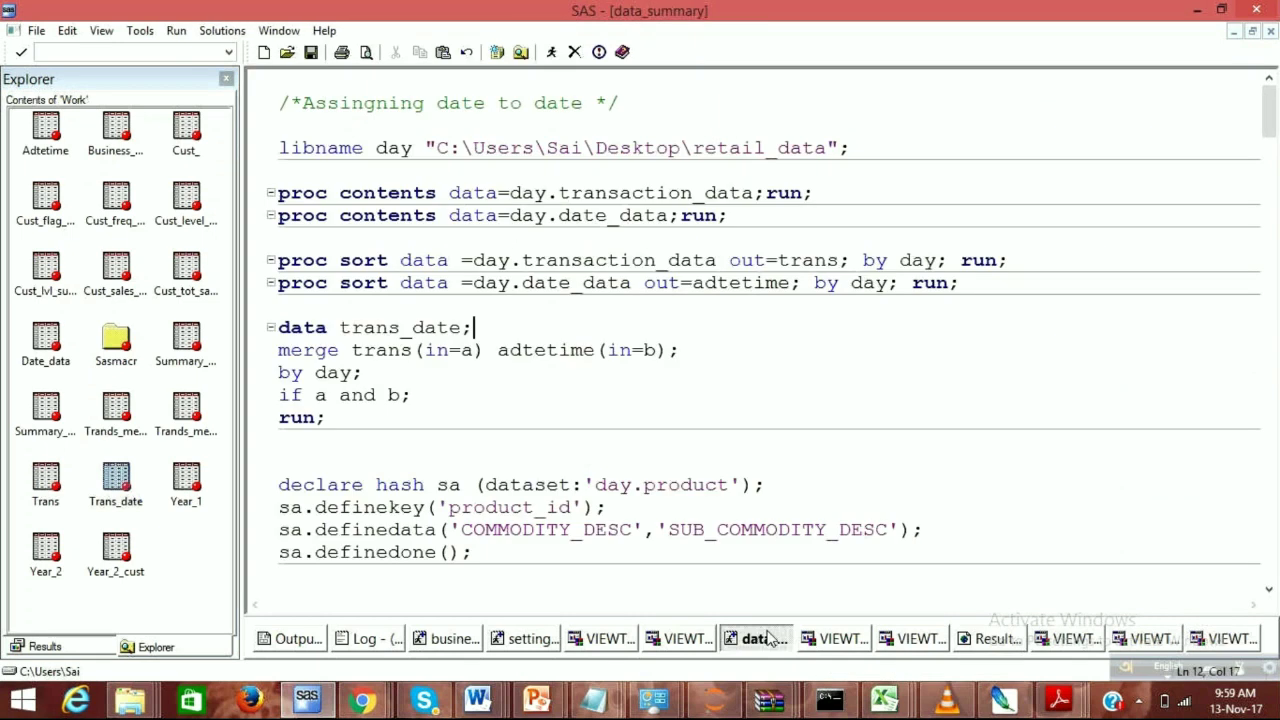
pyautogui.click(429, 441)
pyautogui.press('Return')
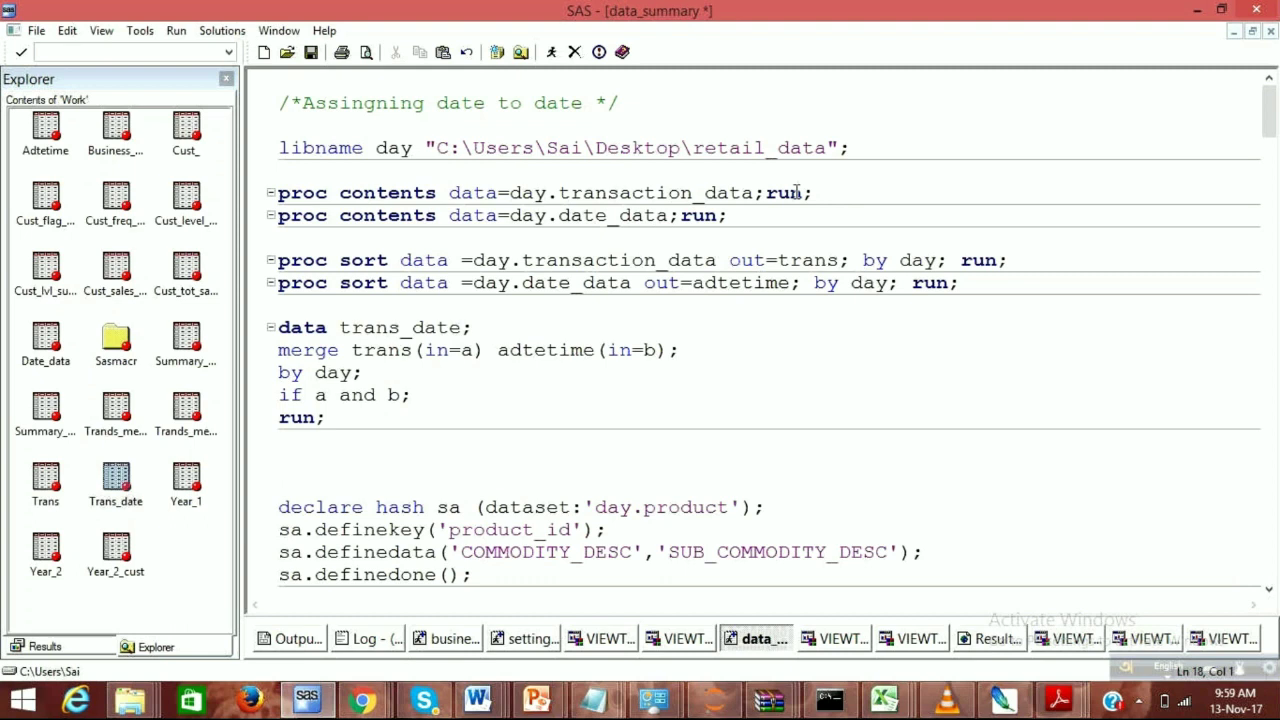
pyautogui.press('Up')
pyautogui.click(265, 195)
pyautogui.hotkey('ctrl', 'c')
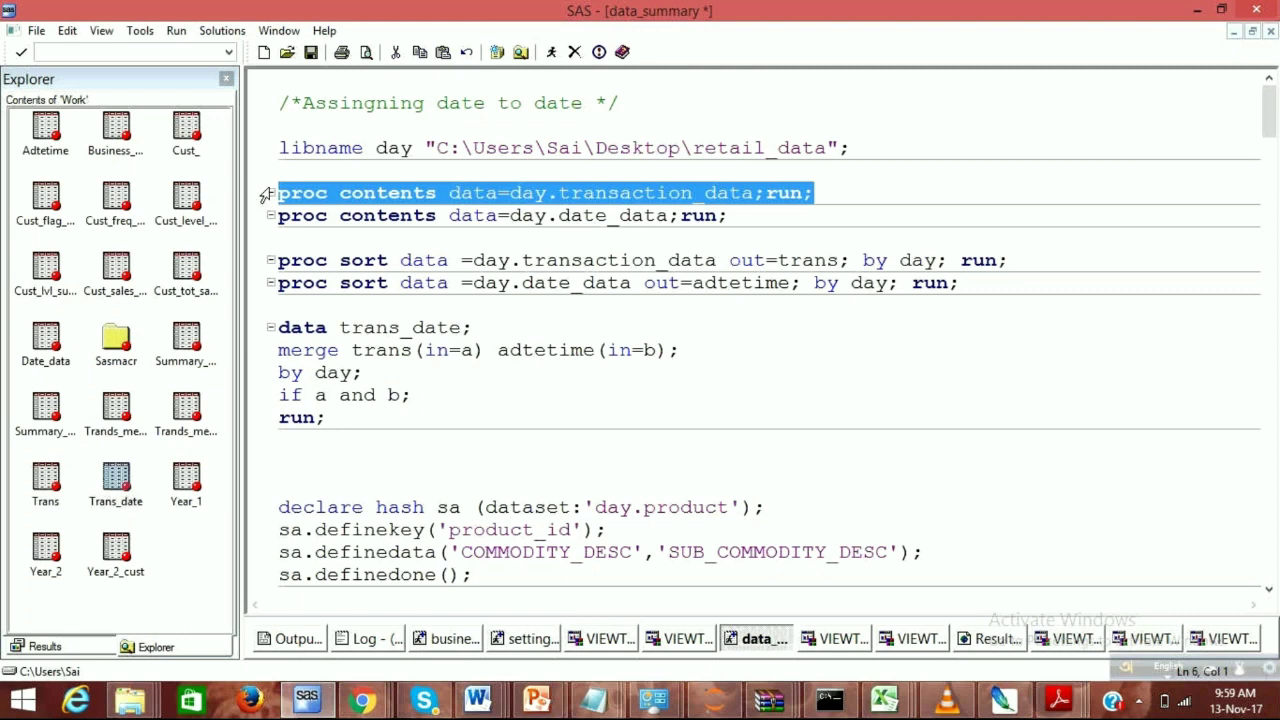
pyautogui.click(294, 457)
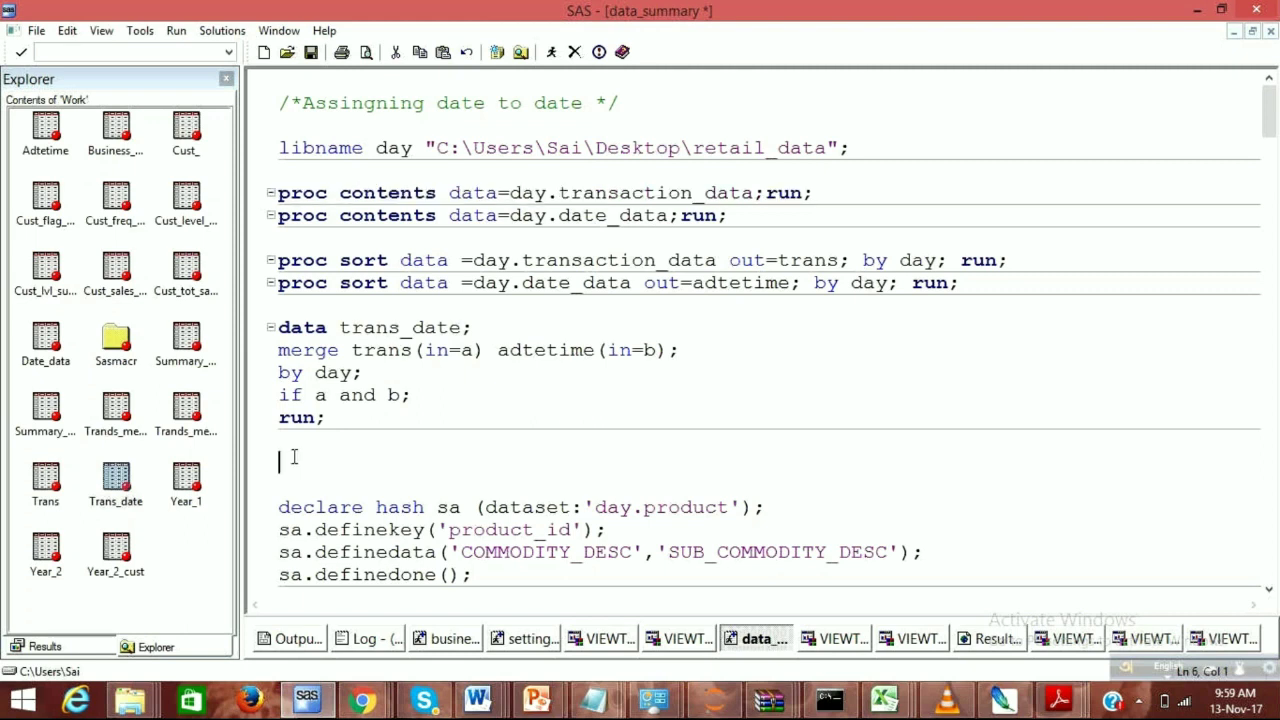
pyautogui.hotkey('ctrl', 'v')
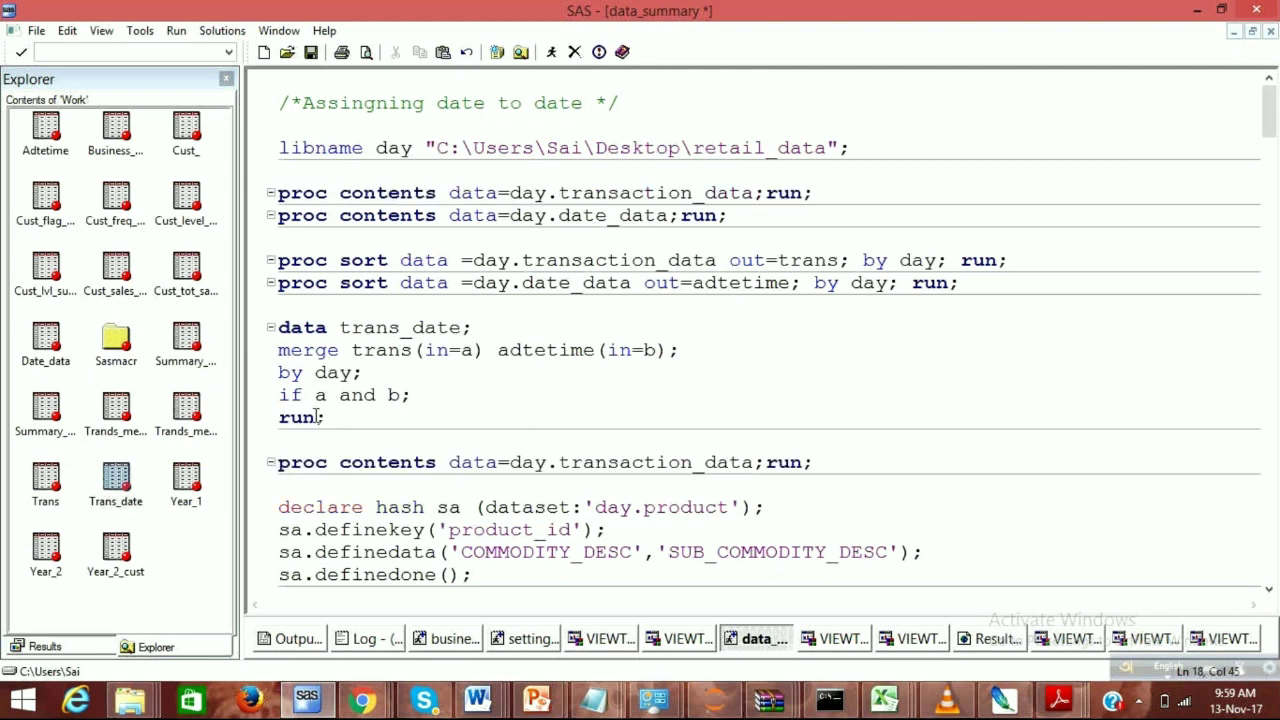
# - Comment out the four hash-object lines, from declare hash sa to sa.definedone()
pyautogui.click(498, 574)
pyautogui.moveTo(498, 574); pyautogui.dragTo(230, 487)
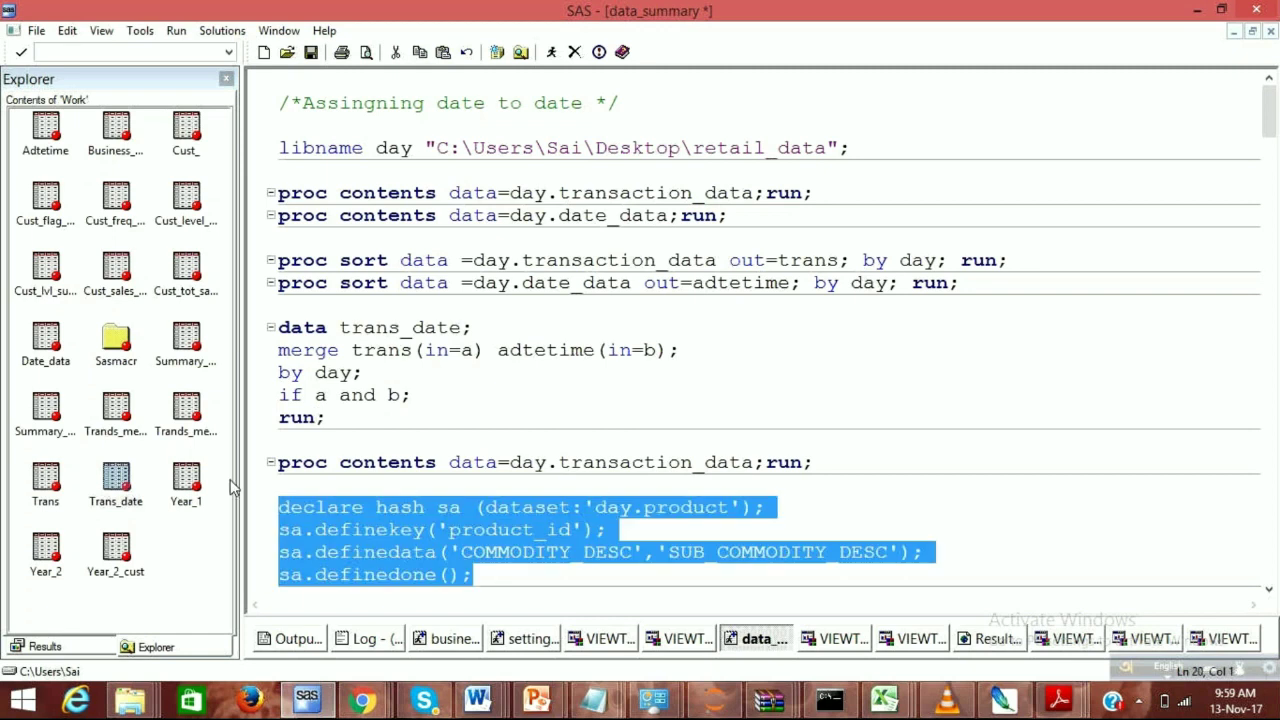
pyautogui.hotkey('ctrl', '/')
pyautogui.click(566, 403)
# - Replace day.transaction_data with trans_date in the copied proc contents statement and run only that statement
pyautogui.doubleClick(460, 305)
pyautogui.hotkey('ctrl', 'c')
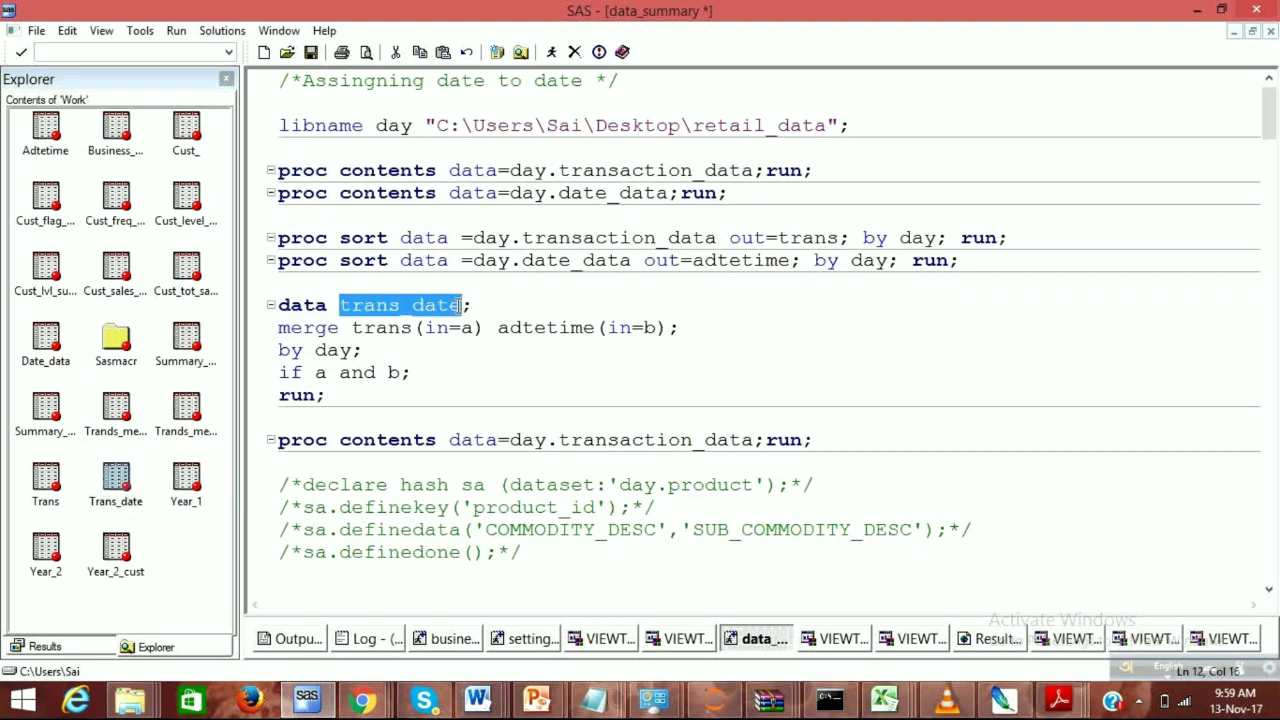
pyautogui.moveTo(512, 441); pyautogui.dragTo(755, 441)
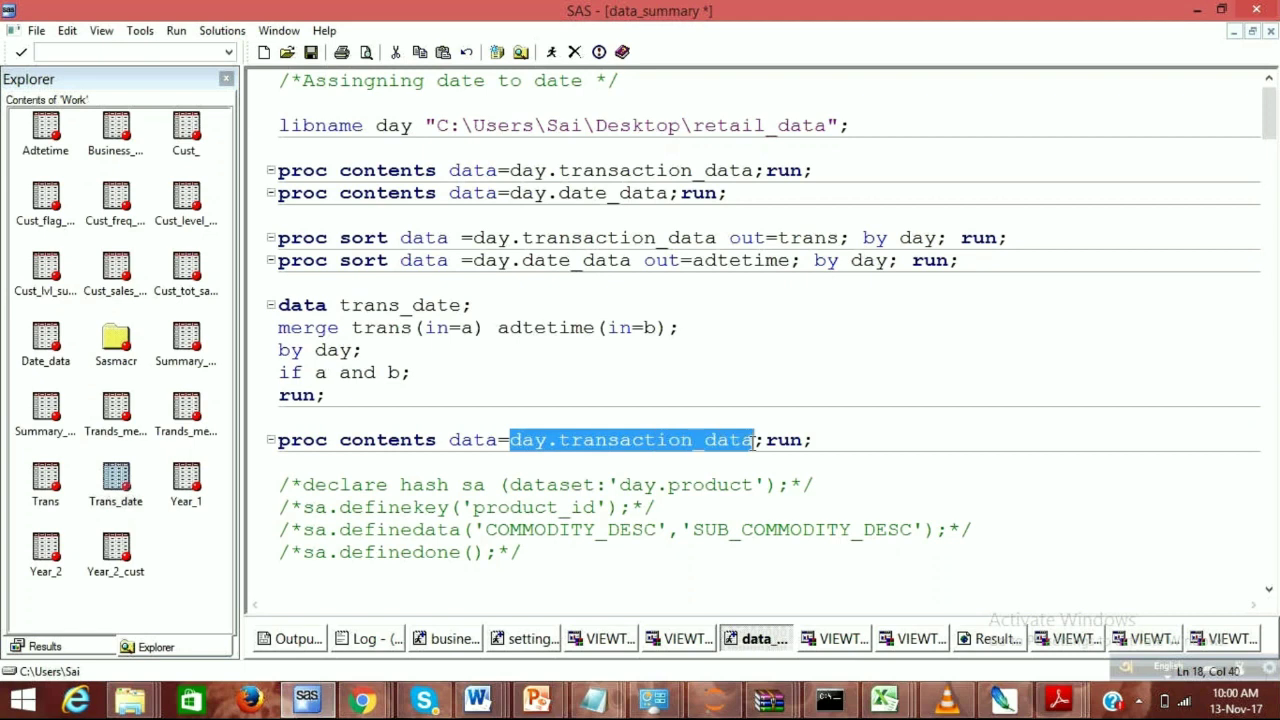
pyautogui.hotkey('ctrl', 'v')
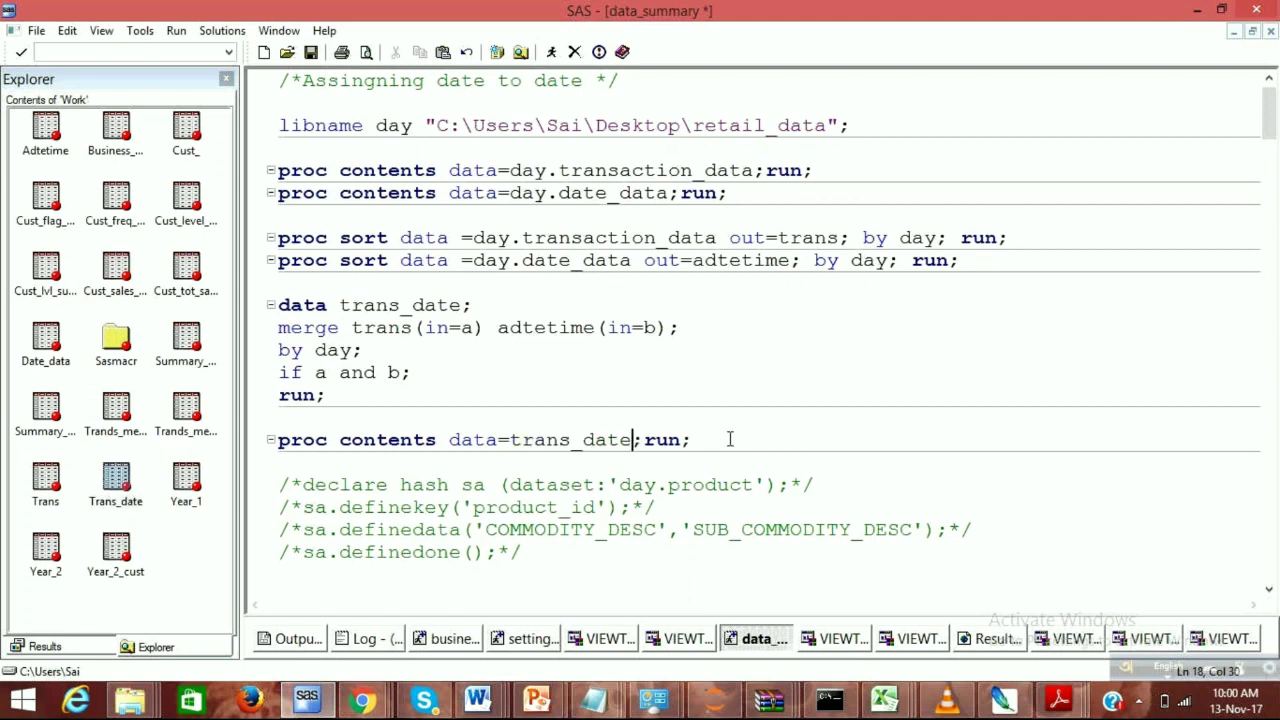
pyautogui.moveTo(692, 440); pyautogui.dragTo(278, 441)
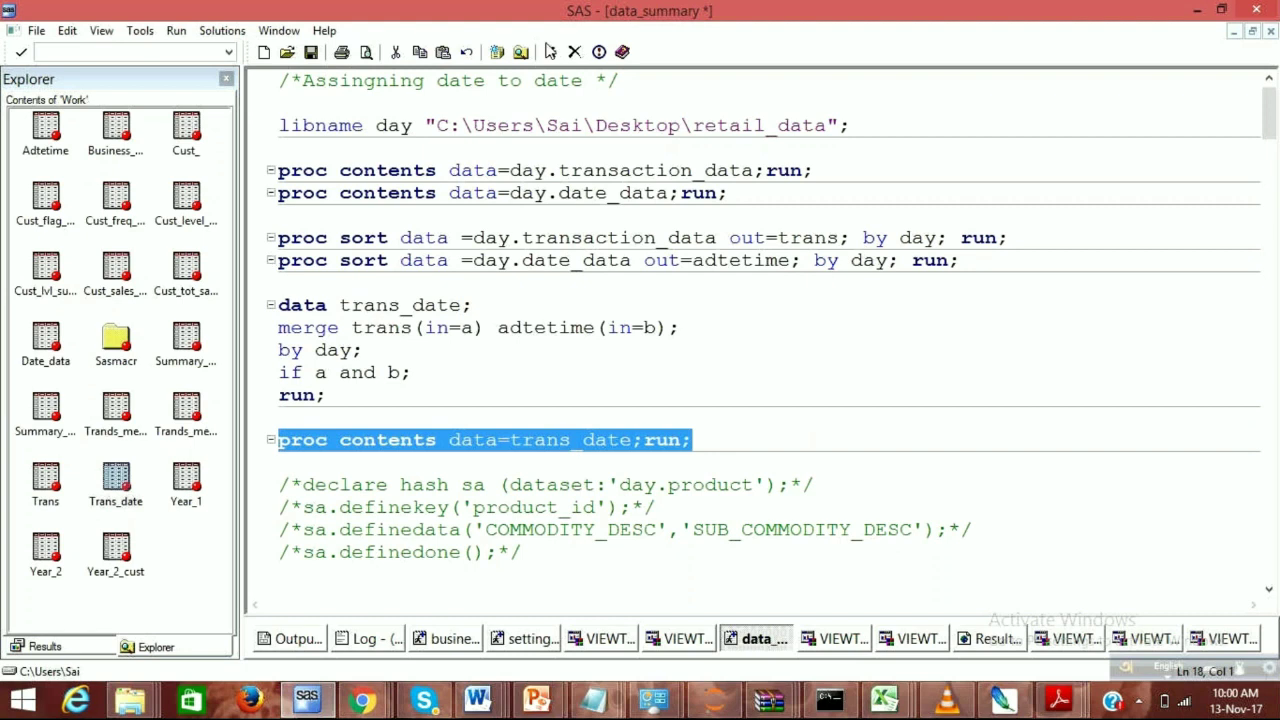
pyautogui.click(549, 52)
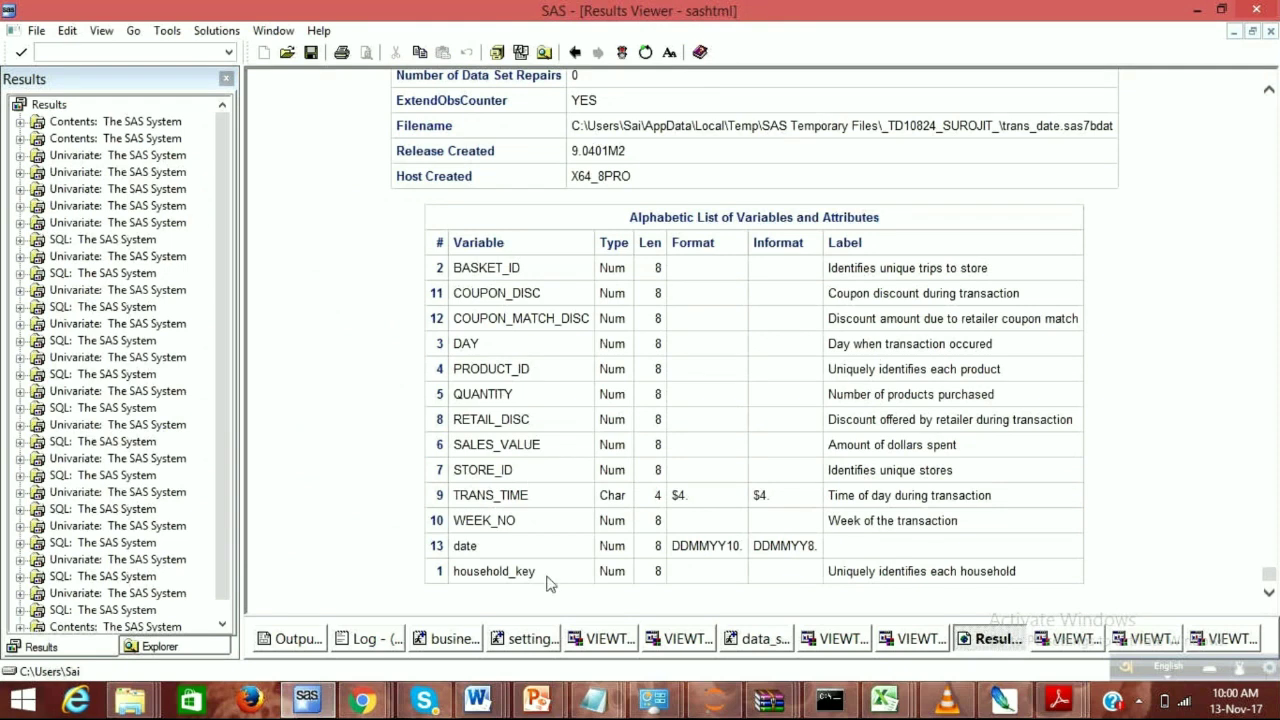
# - Examine the household_key and STORE_ID variables and the STORE_ID label in the trans_date variable list
pyautogui.doubleClick(484, 567)
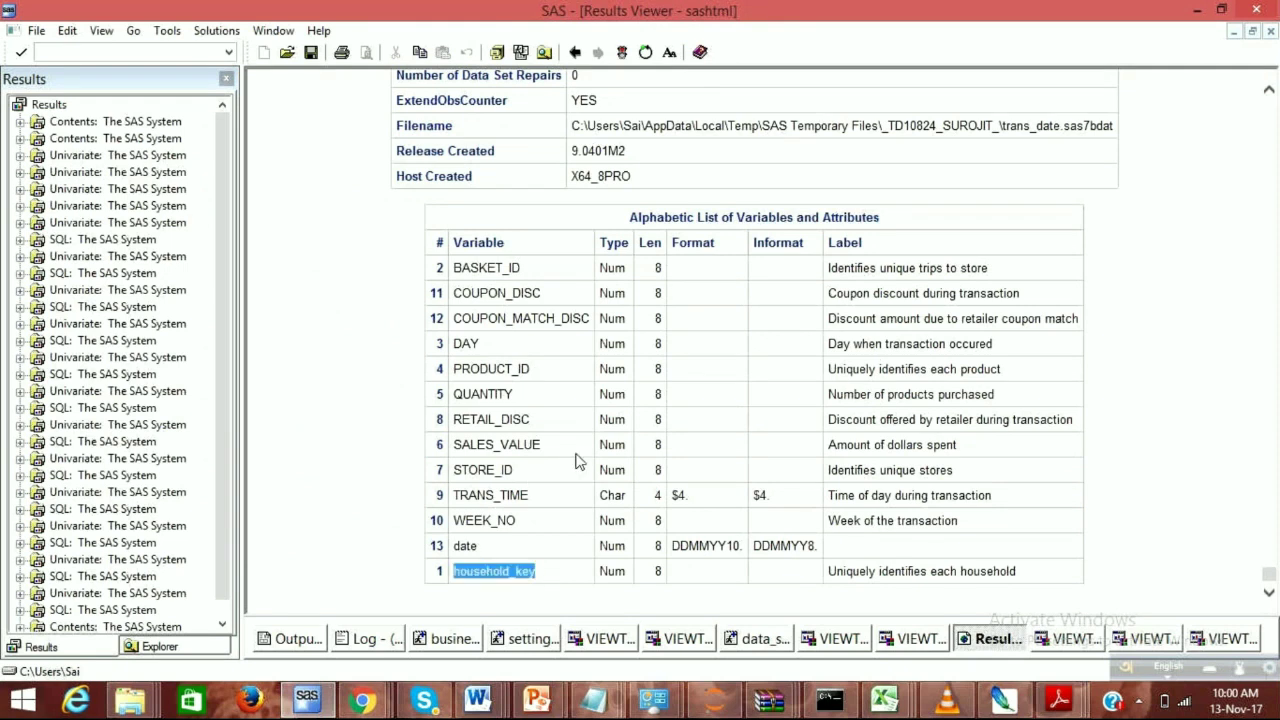
pyautogui.click(553, 575)
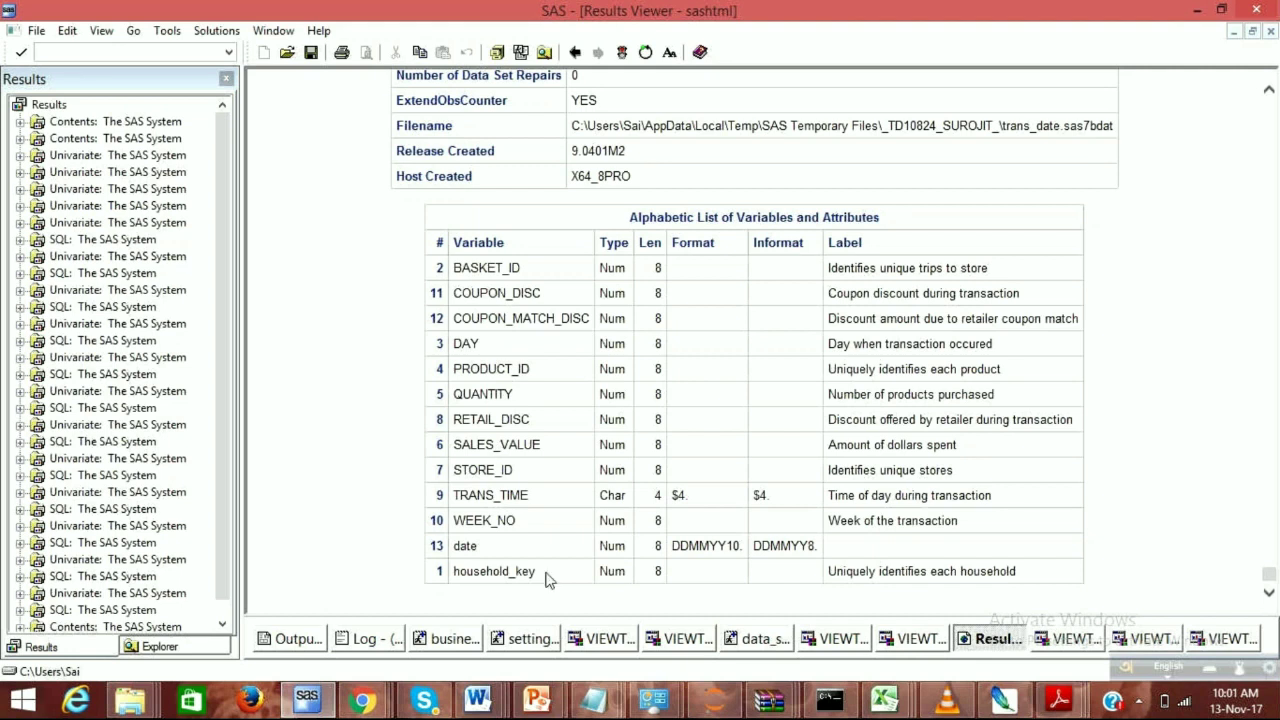
pyautogui.doubleClick(493, 578)
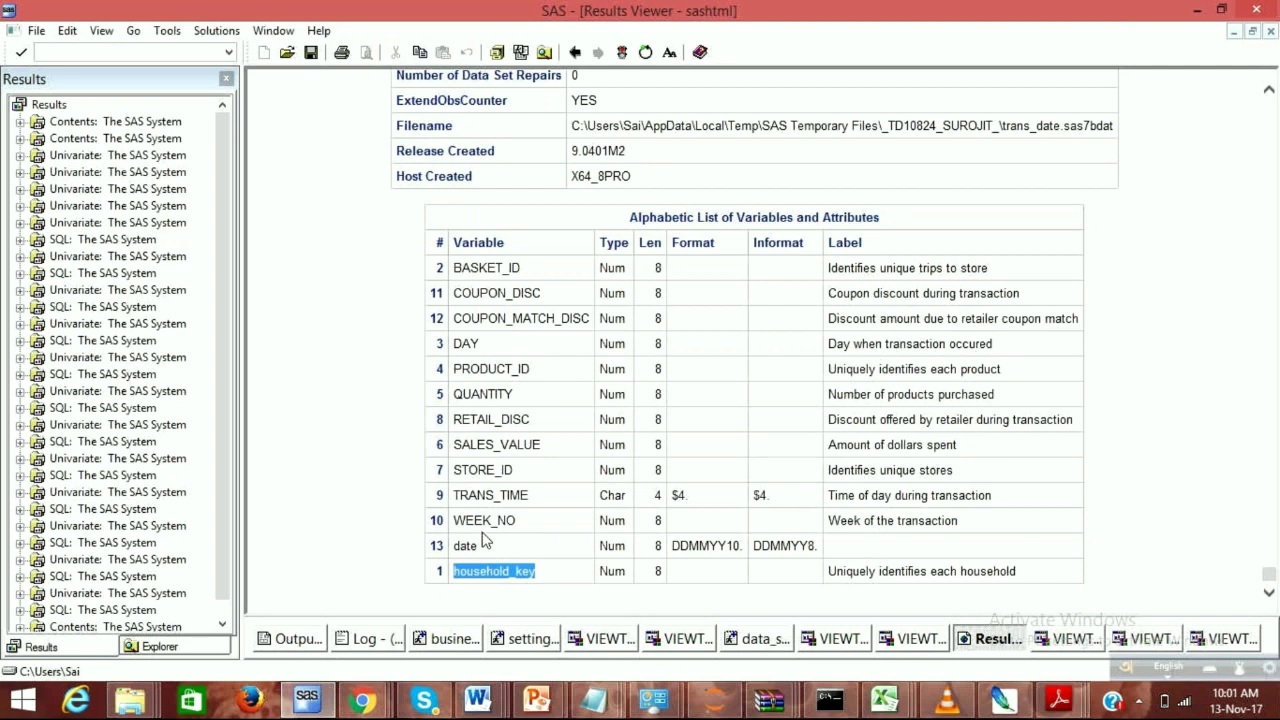
pyautogui.click(563, 581)
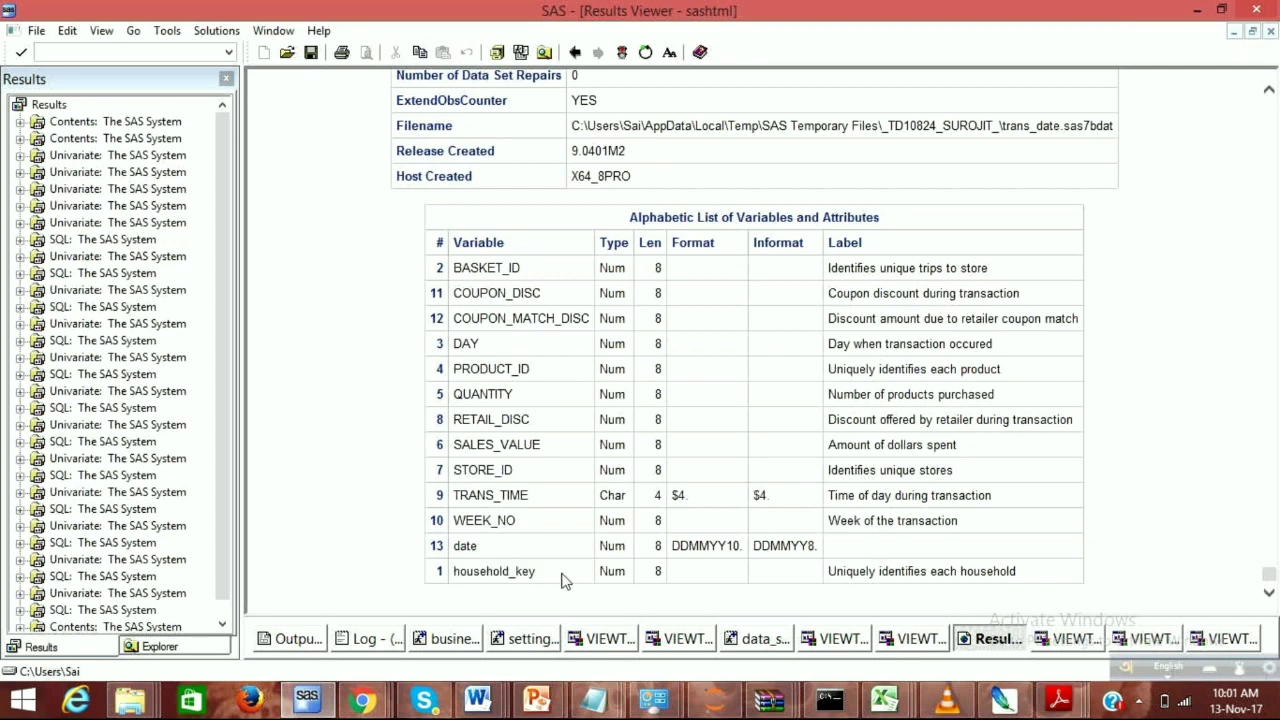
pyautogui.doubleClick(464, 577)
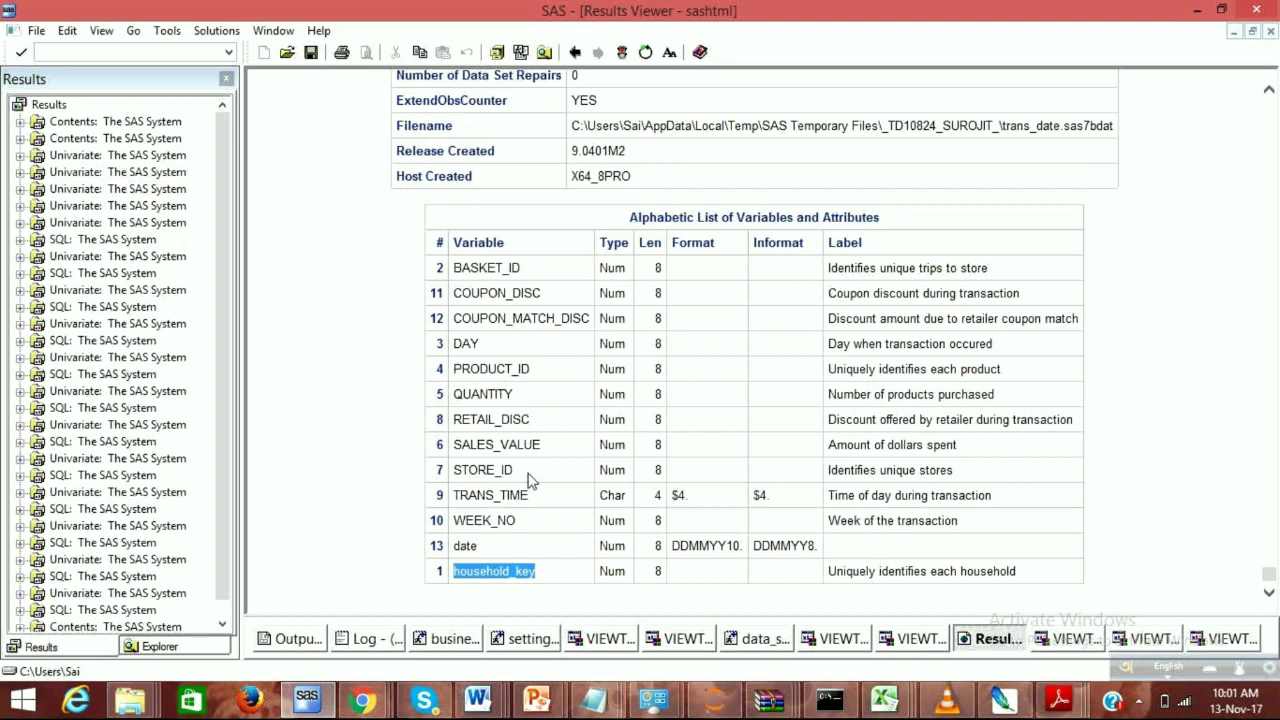
pyautogui.moveTo(527, 474); pyautogui.dragTo(457, 477)
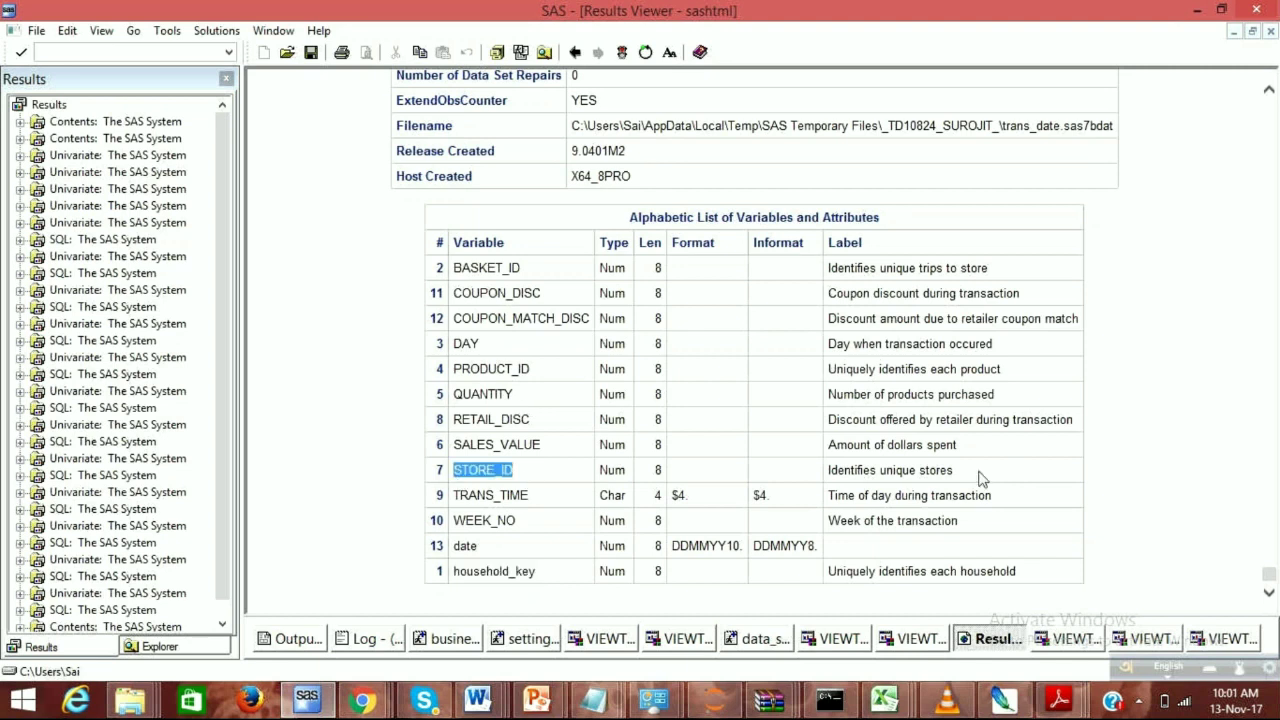
pyautogui.click(831, 472)
pyautogui.moveTo(831, 472); pyautogui.dragTo(943, 474)
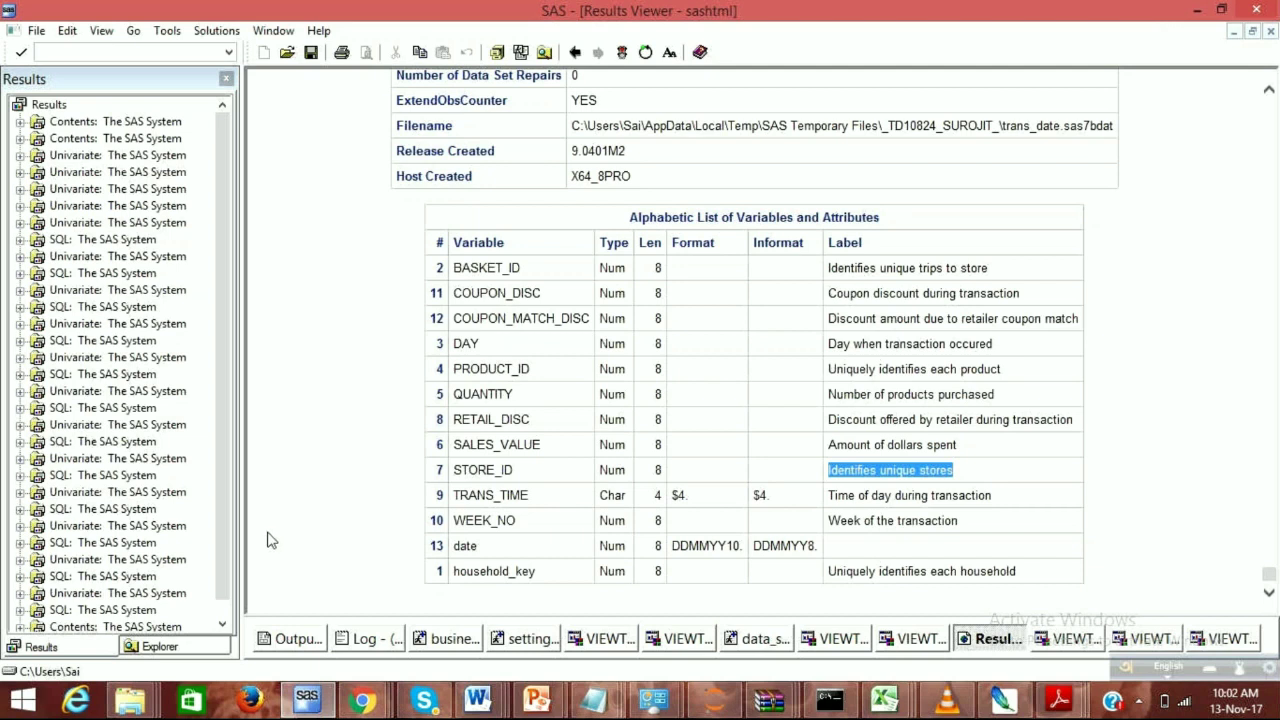
pyautogui.click(517, 483)
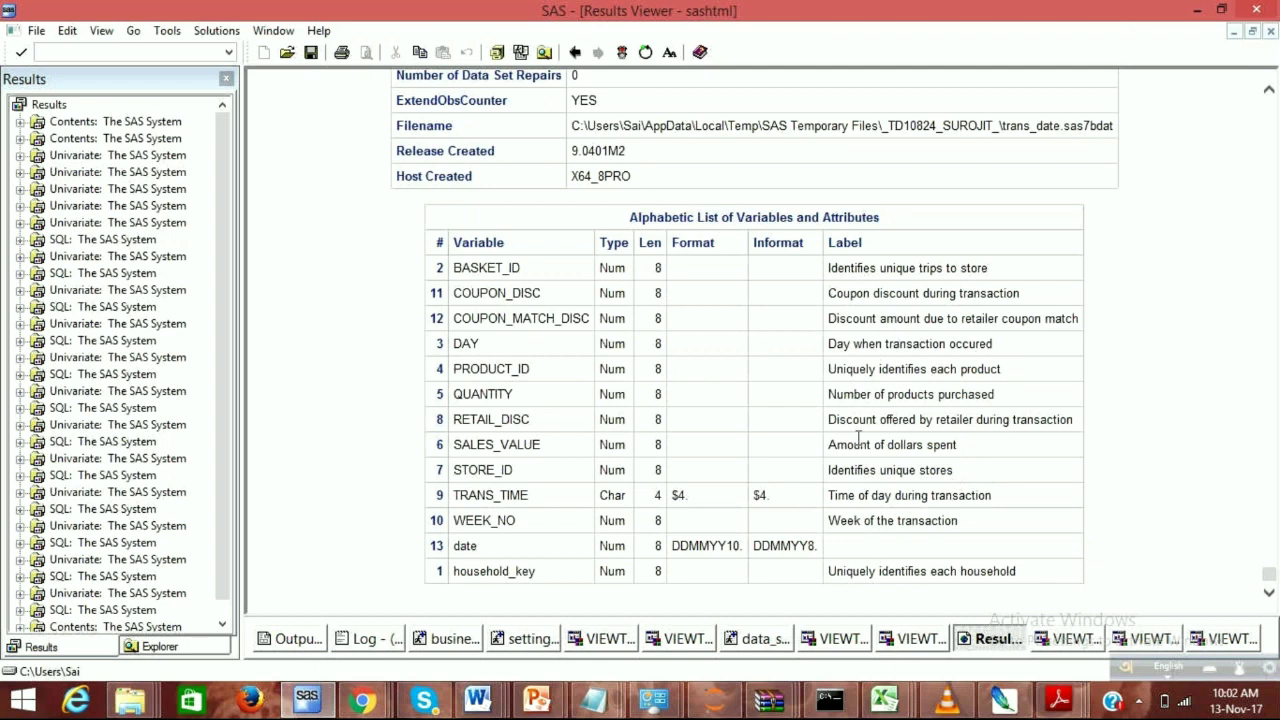
# - Point out the PRODUCT_ID and BASKET_ID variables in the list of variables and attributes
pyautogui.moveTo(545, 371); pyautogui.dragTo(414, 371)
pyautogui.click(548, 385)
pyautogui.tripleClick(535, 376)
pyautogui.click(533, 285)
pyautogui.moveTo(535, 276); pyautogui.dragTo(791, 357)
pyautogui.click(914, 397)
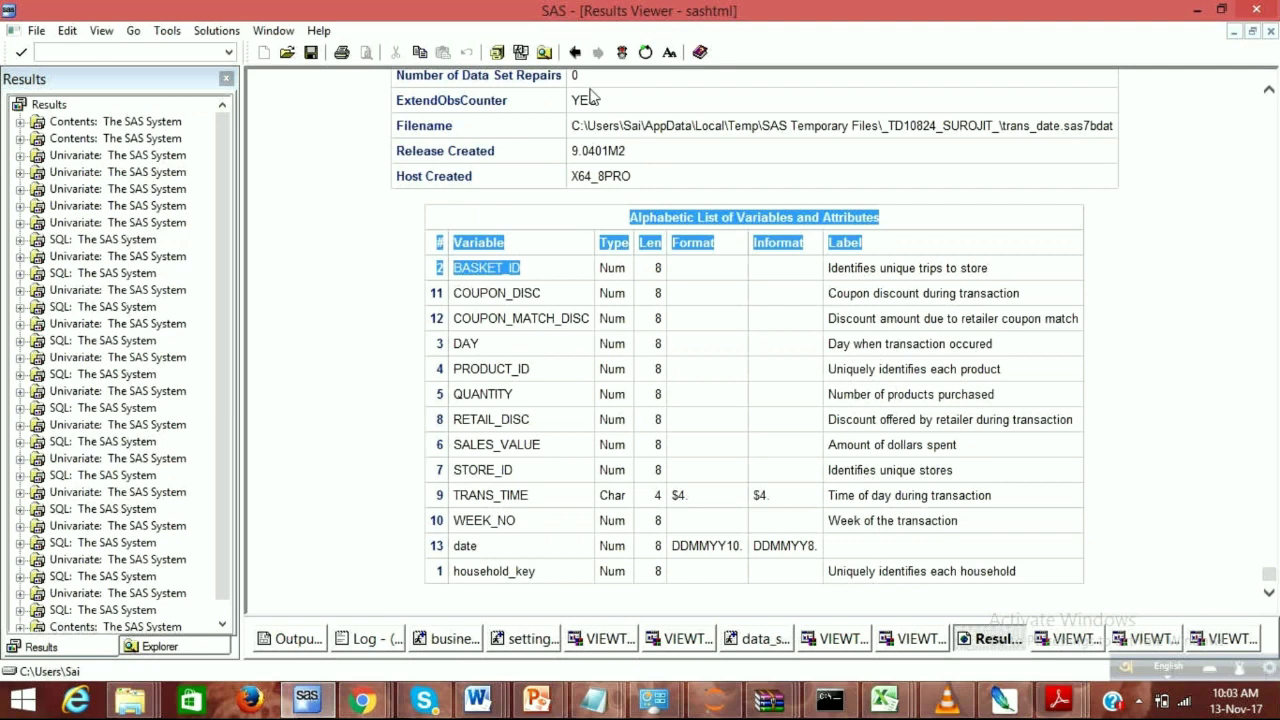
# - Return to the Work.Trans_date table and examine the household_key and BASKET_ID values in its first five rows
pyautogui.click(1195, 641)
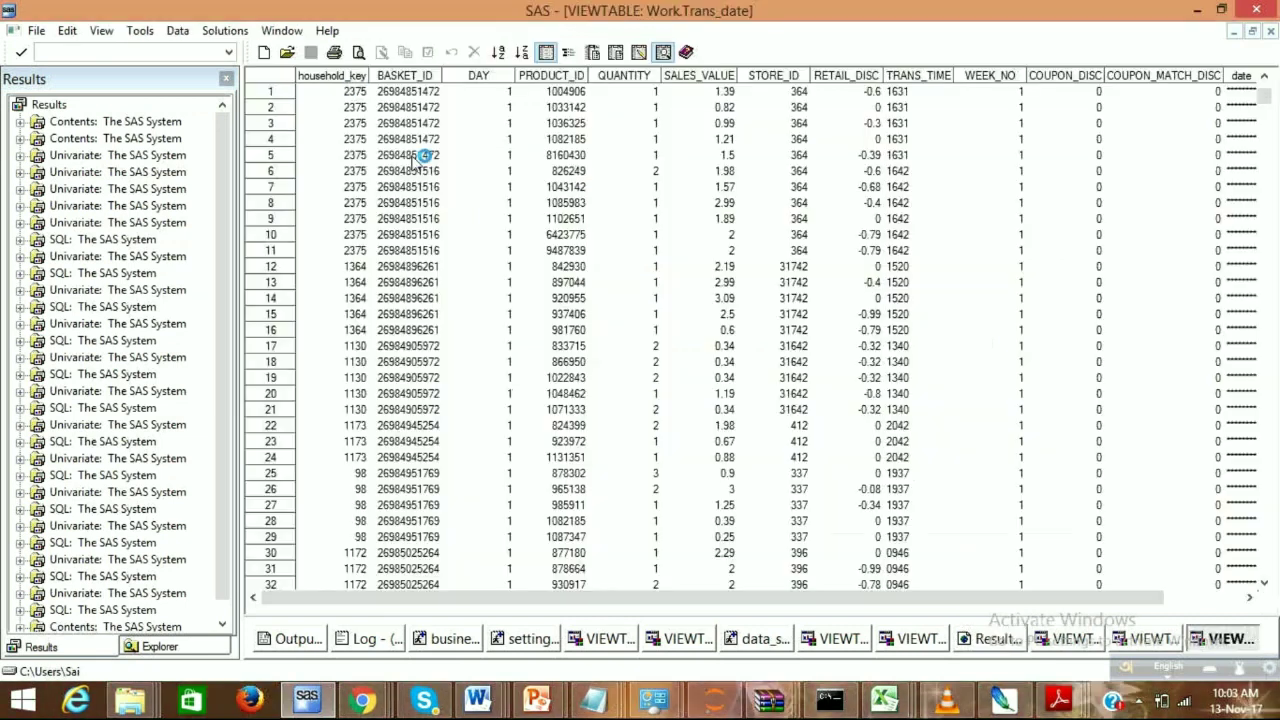
pyautogui.click(350, 107)
pyautogui.click(347, 92)
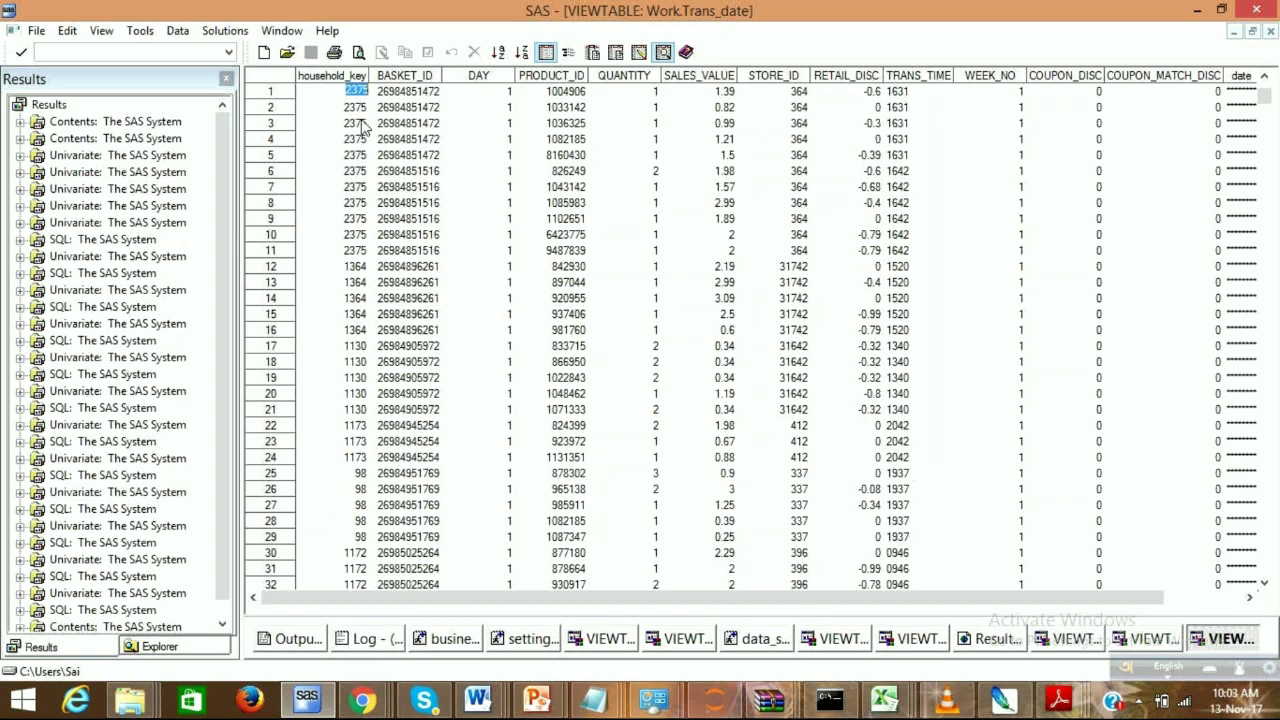
pyautogui.click(401, 95)
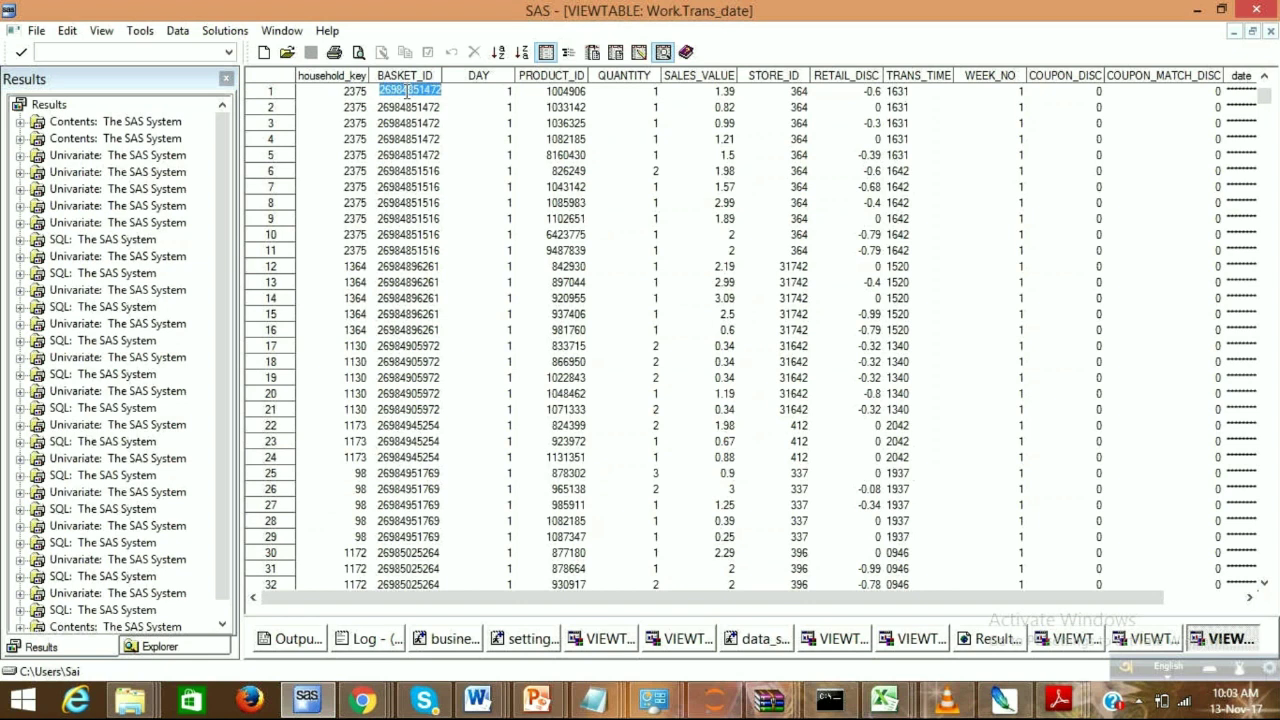
pyautogui.click(438, 157)
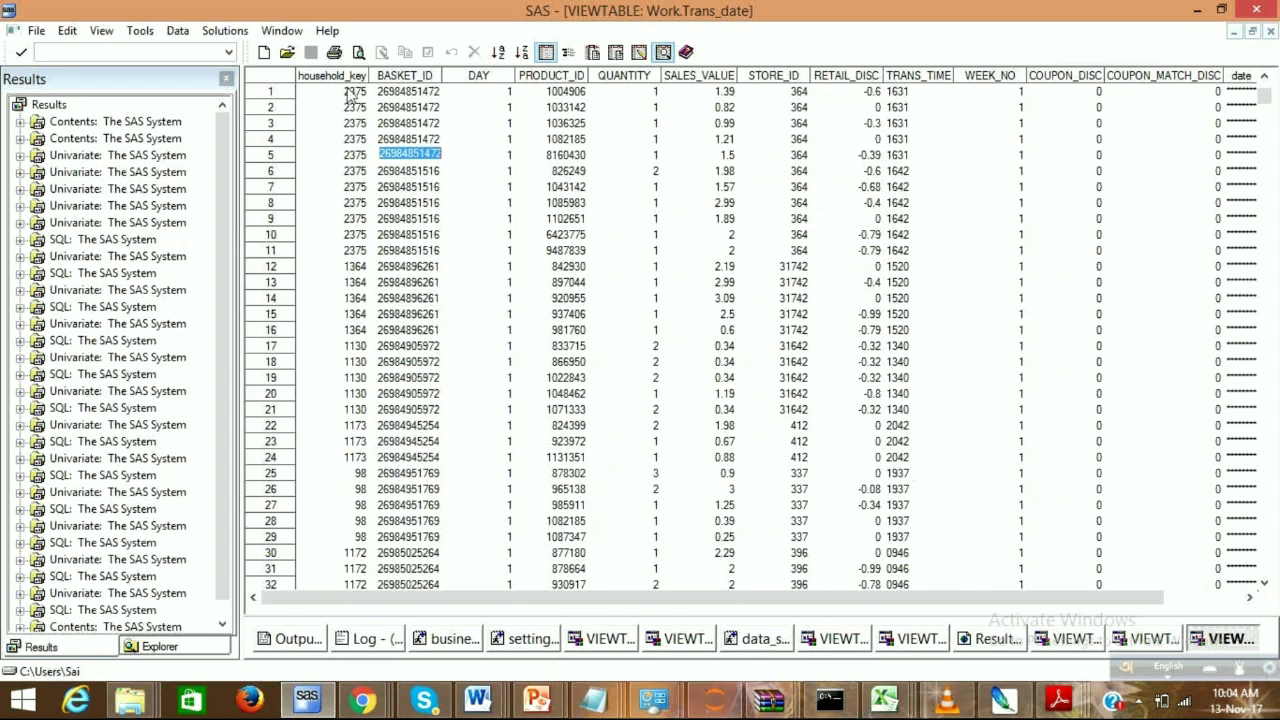
pyautogui.click(428, 91)
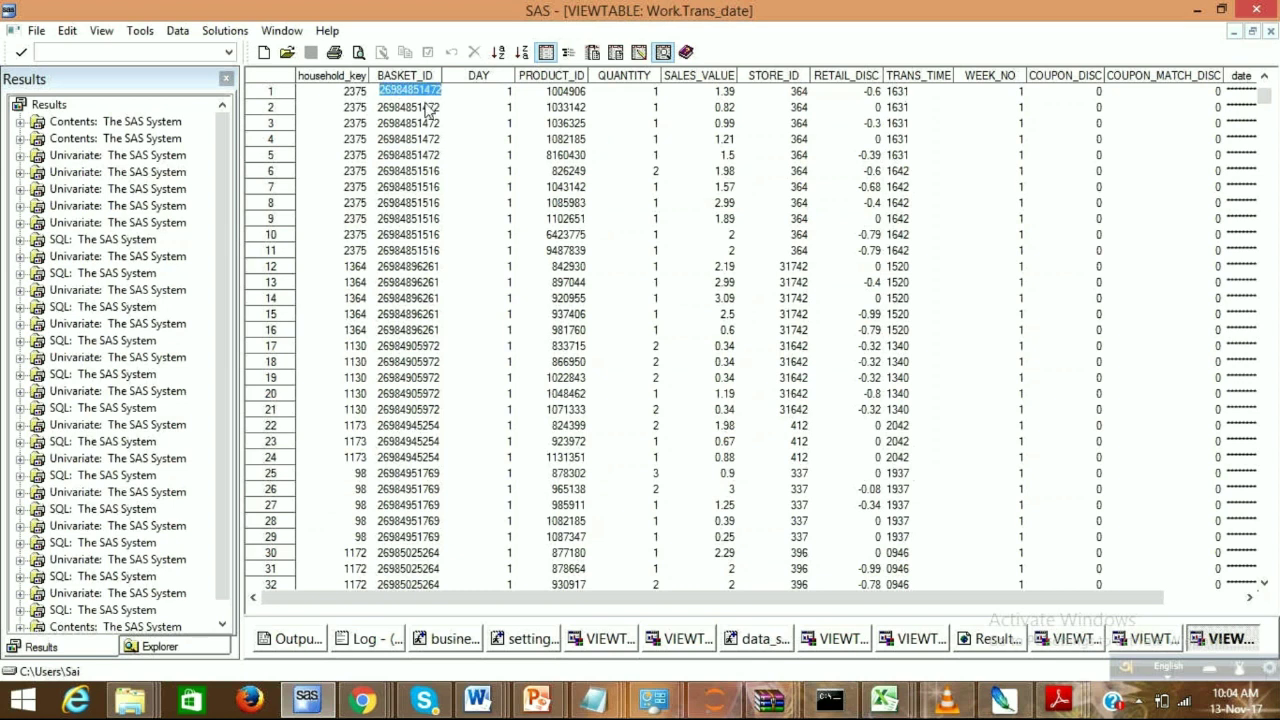
# - Examine the BASKET_ID and PRODUCT_ID values in the first five rows of the transaction table
pyautogui.click(413, 122)
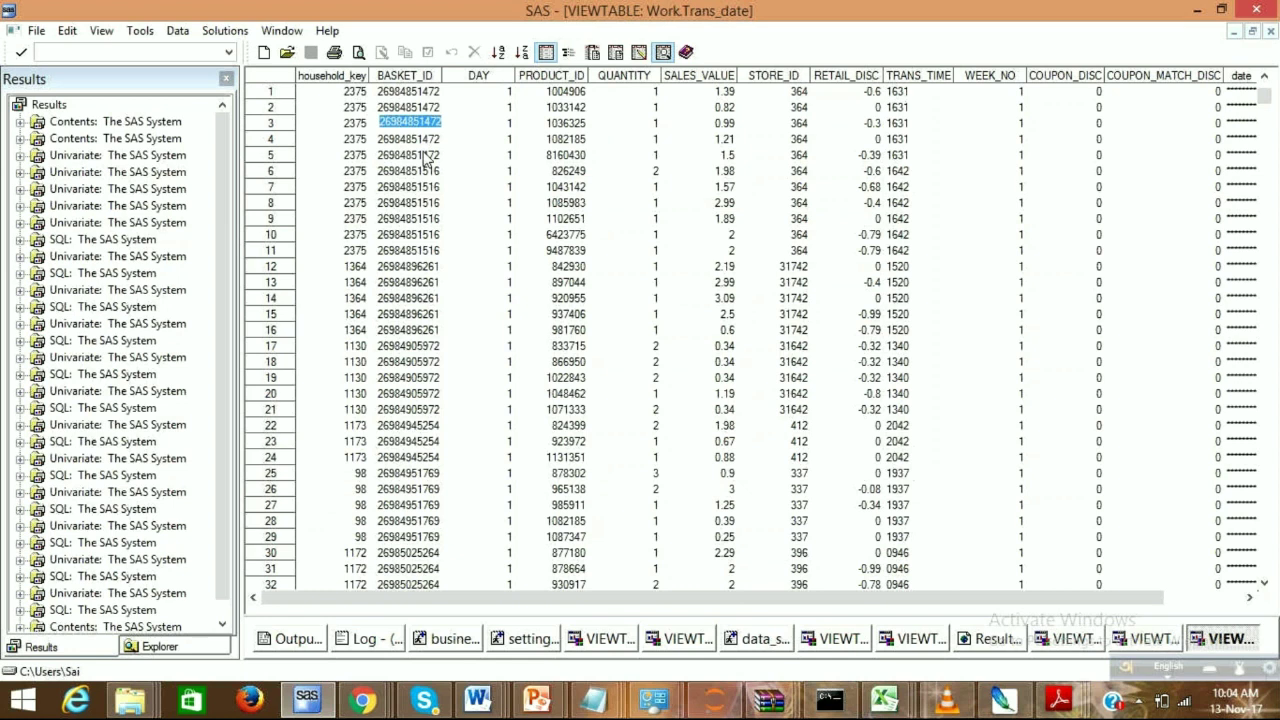
pyautogui.click(427, 156)
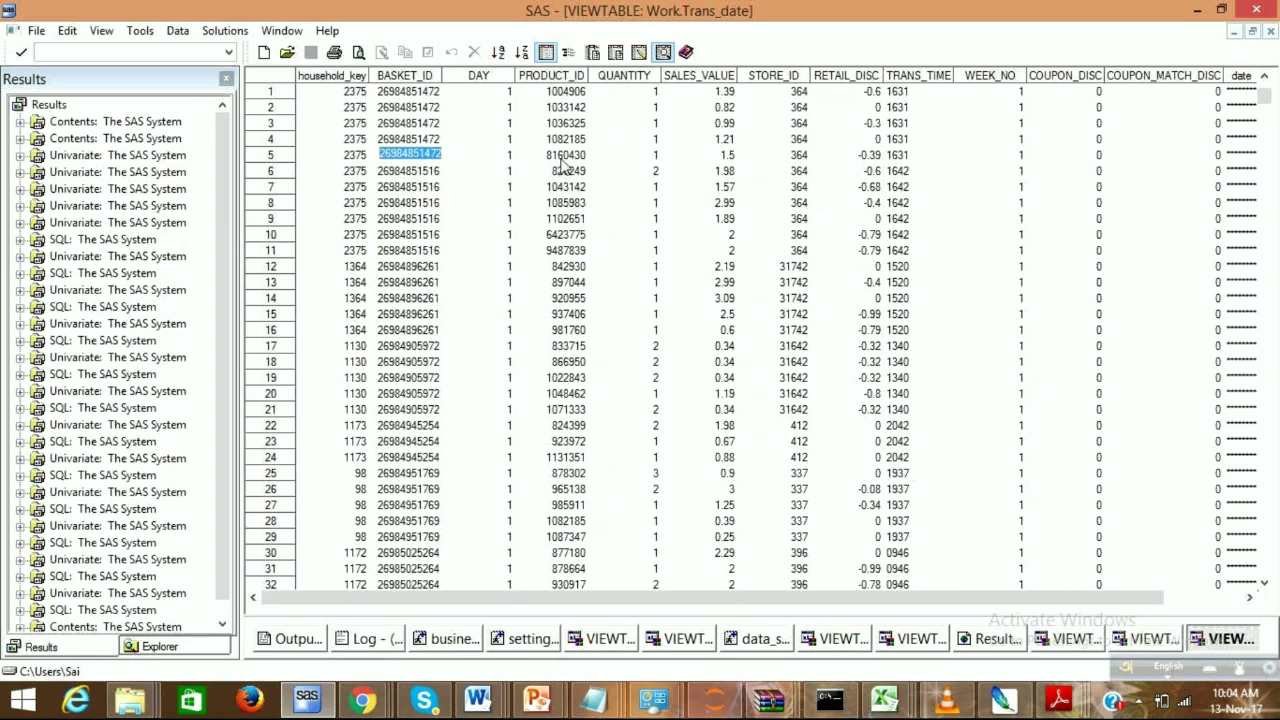
pyautogui.click(564, 155)
pyautogui.click(560, 139)
pyautogui.click(413, 155)
pyautogui.doubleClick(413, 155)
pyautogui.click(548, 150)
pyautogui.doubleClick(548, 106)
pyautogui.doubleClick(548, 92)
# - Examine the QUANTITY, SALES_VALUE, STORE_ID, RETAIL_DISC and TRANS_TIME values in the first five rows
pyautogui.doubleClick(645, 156)
pyautogui.click(645, 156)
pyautogui.doubleClick(688, 108)
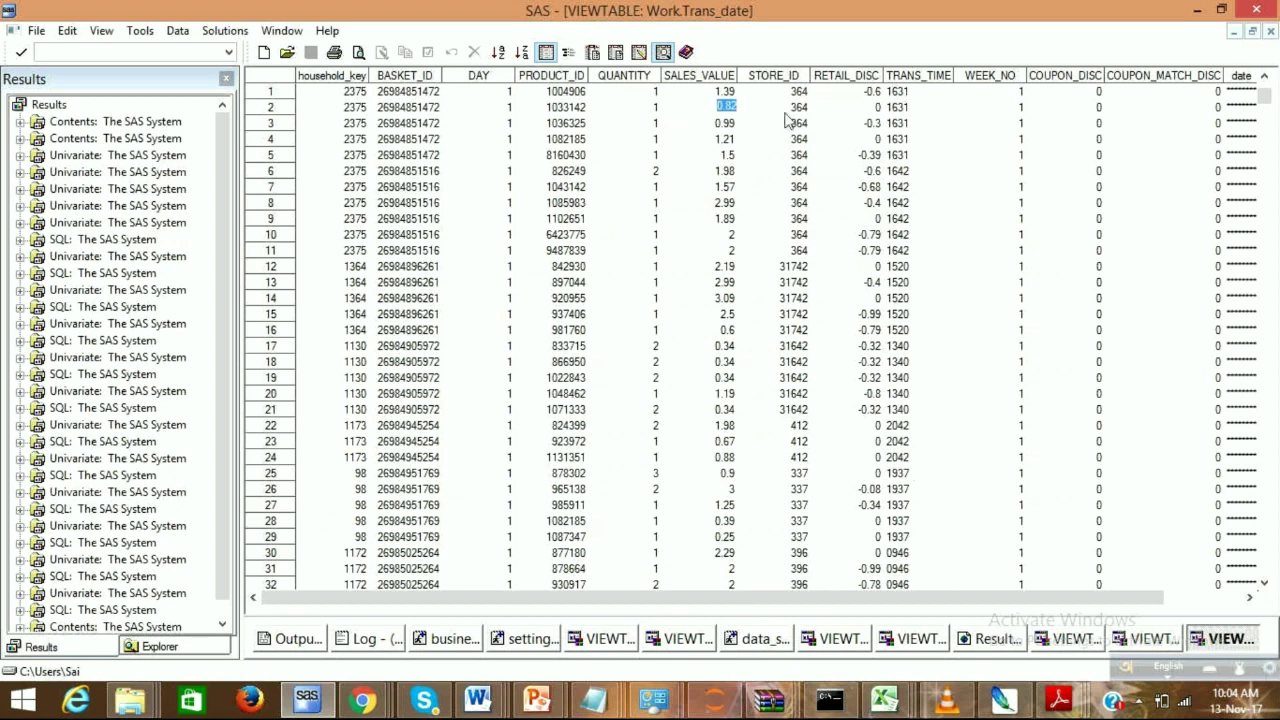
pyautogui.moveTo(795, 91); pyautogui.dragTo(792, 147)
pyautogui.click(835, 151)
pyautogui.click(822, 143)
pyautogui.click(912, 92)
pyautogui.click(897, 92)
pyautogui.click(899, 156)
pyautogui.press('Delete')
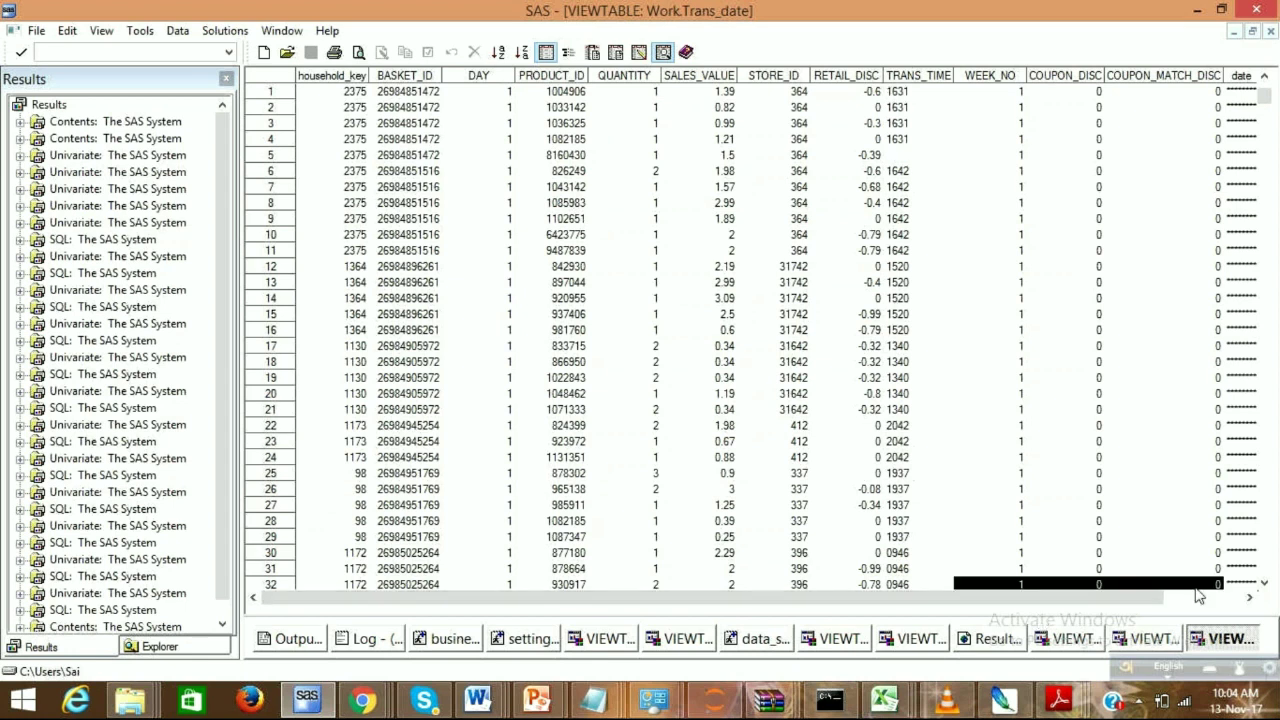
# - Examine the values in the date column for the first eight rows of the transaction table
pyautogui.click(1199, 596)
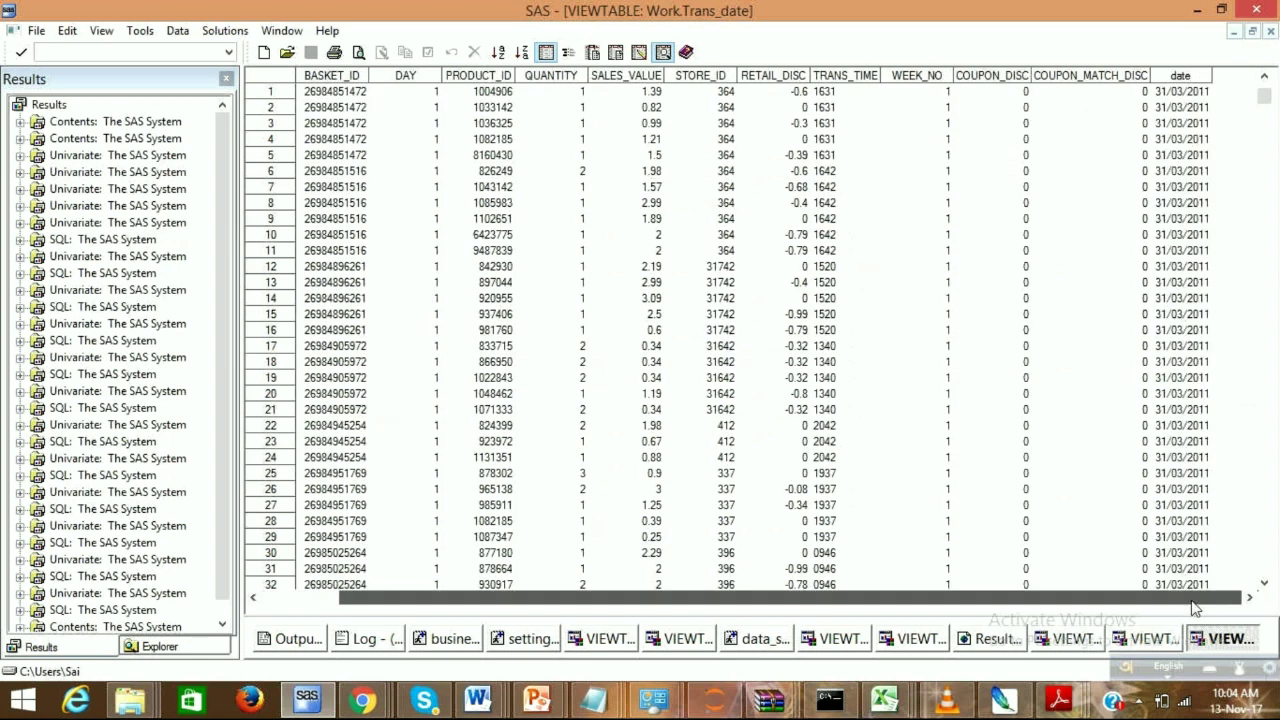
pyautogui.click(1190, 91)
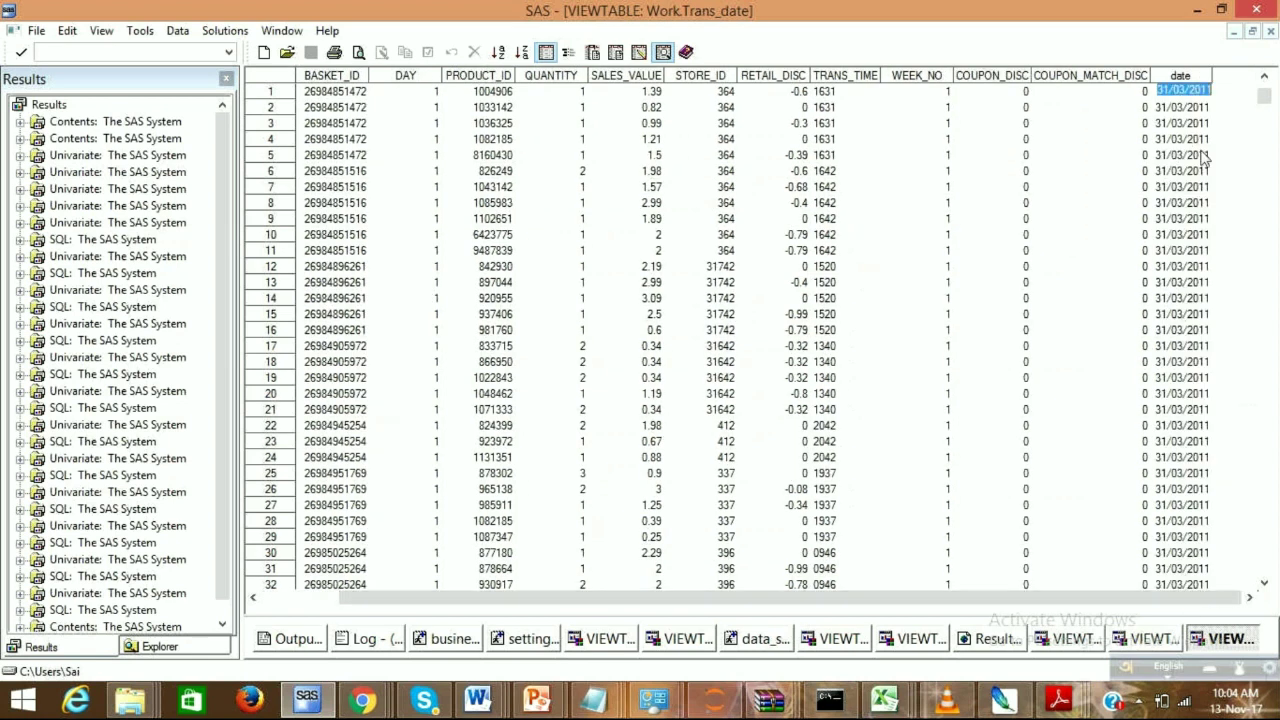
pyautogui.press('Right')
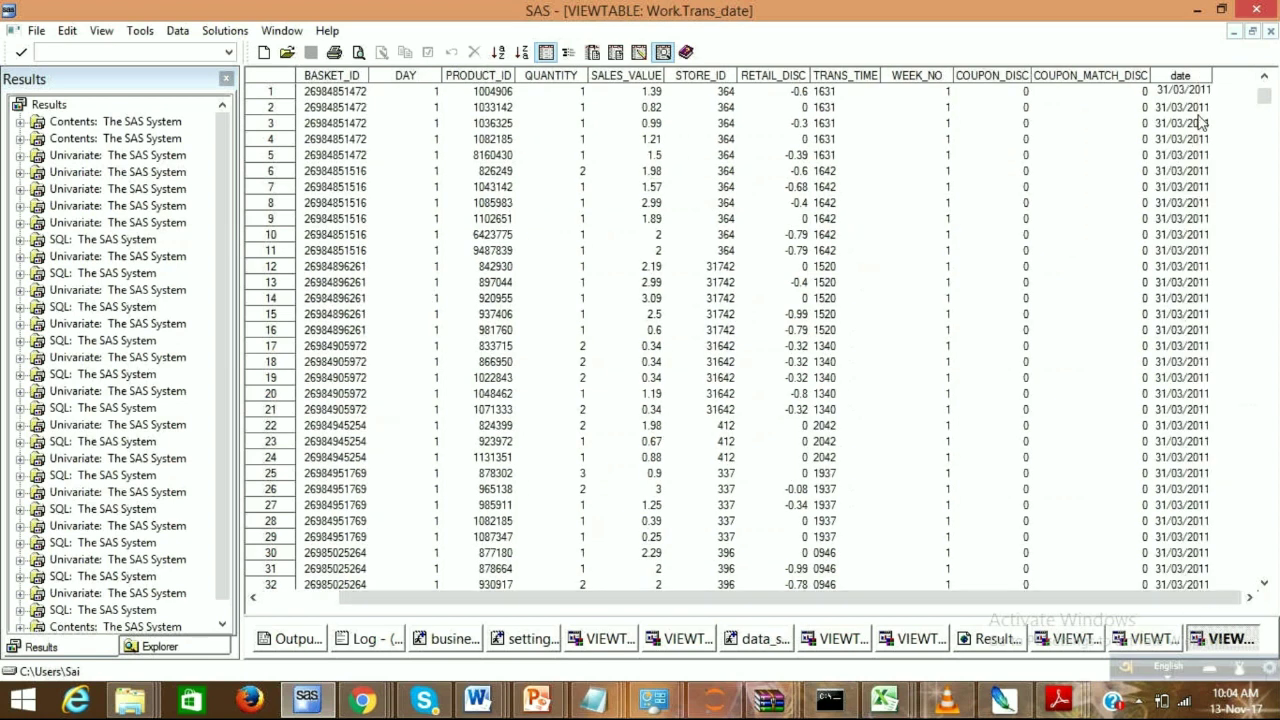
pyautogui.moveTo(1198, 107); pyautogui.dragTo(1205, 205)
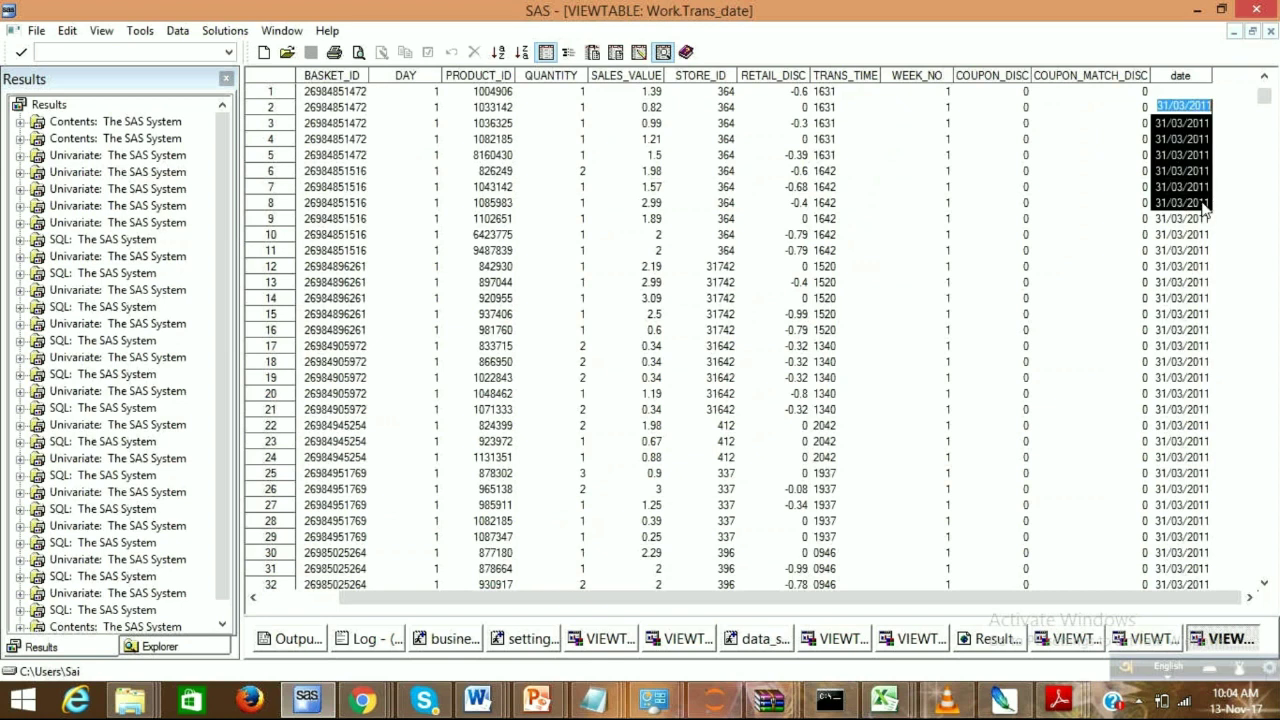
pyautogui.press('Escape')
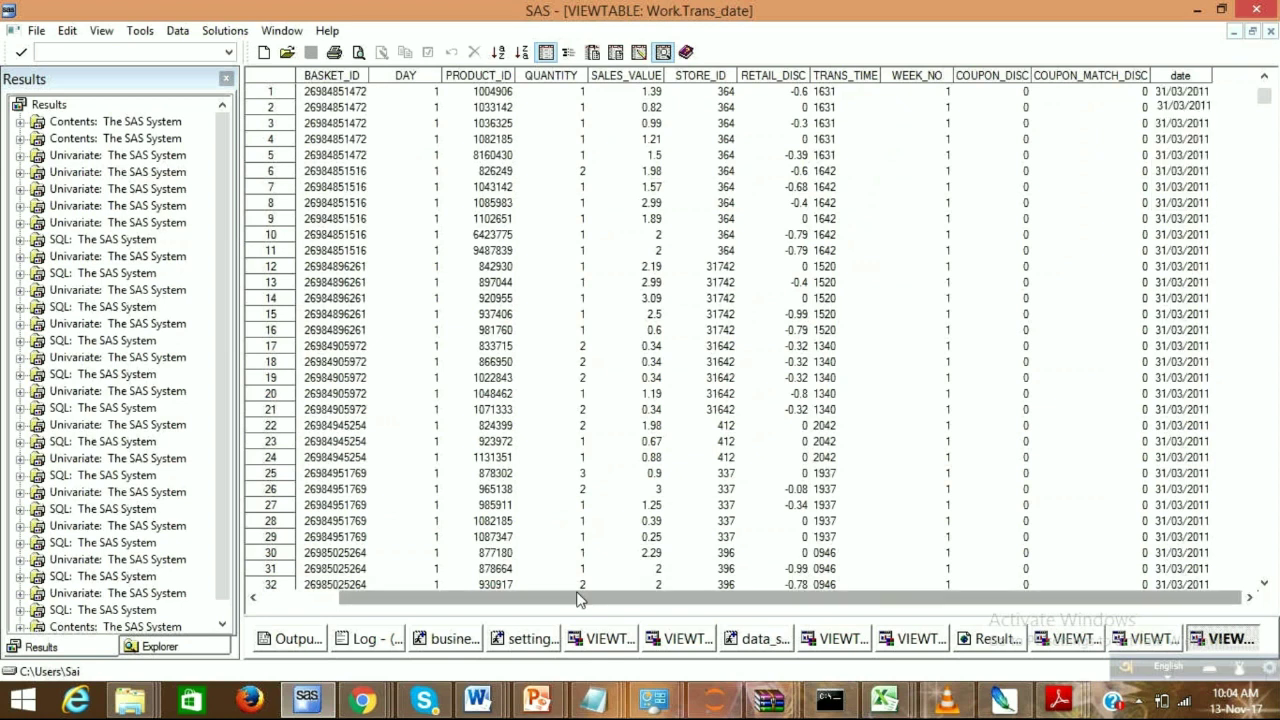
# - Examine the second basket from row 6: its household_key, BASKET_ID, the PRODUCT_ID values down to row 11, TRANS_TIME and date
pyautogui.moveTo(578, 598); pyautogui.dragTo(447, 535)
pyautogui.click(352, 172)
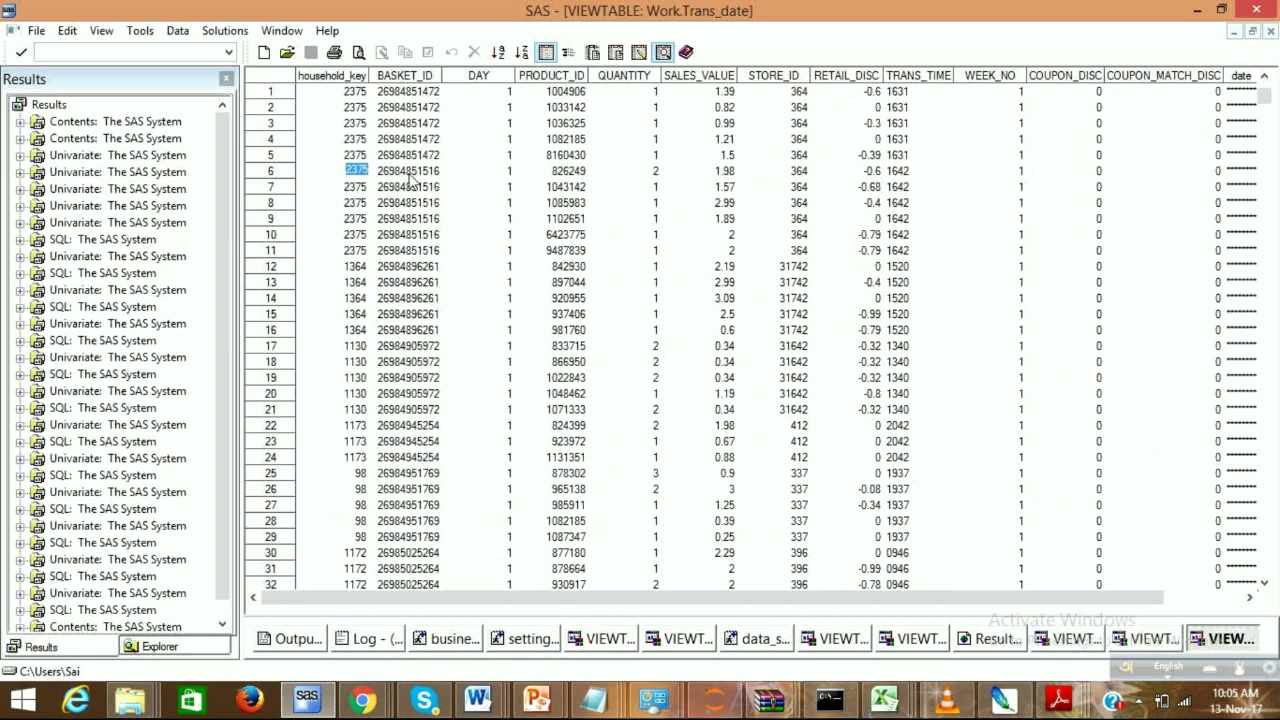
pyautogui.click(410, 172)
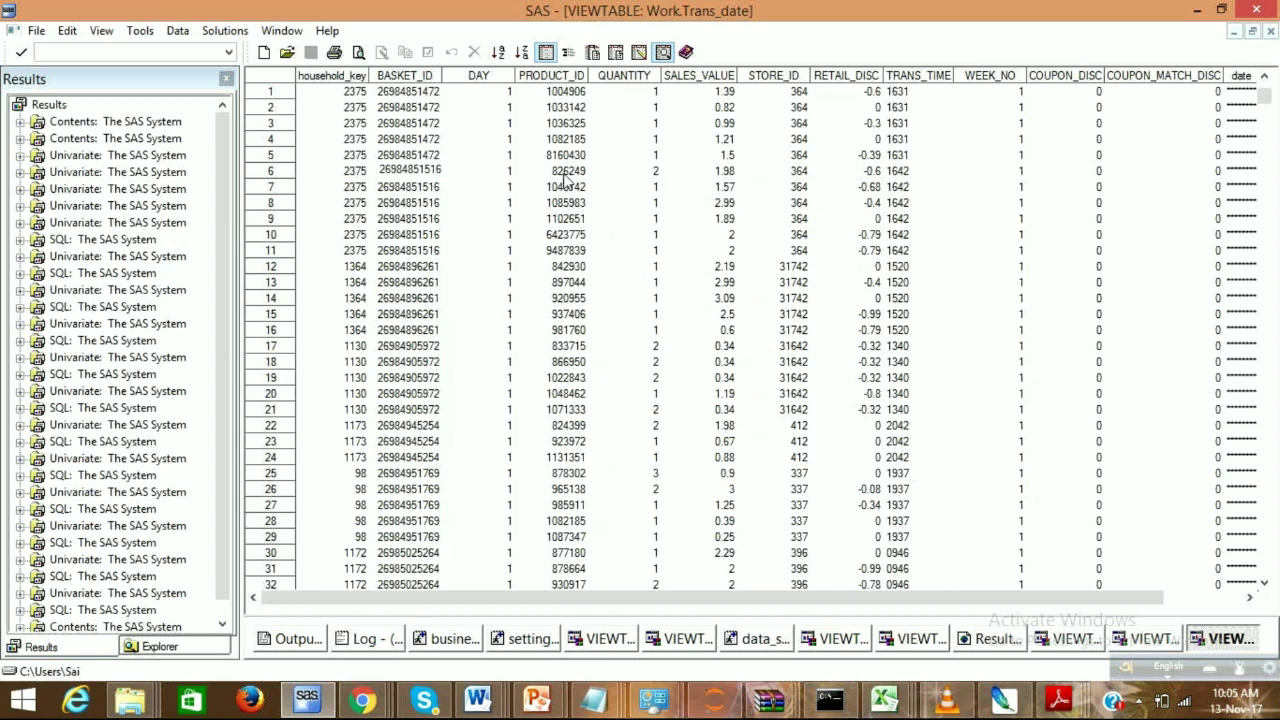
pyautogui.moveTo(564, 176); pyautogui.dragTo(566, 258)
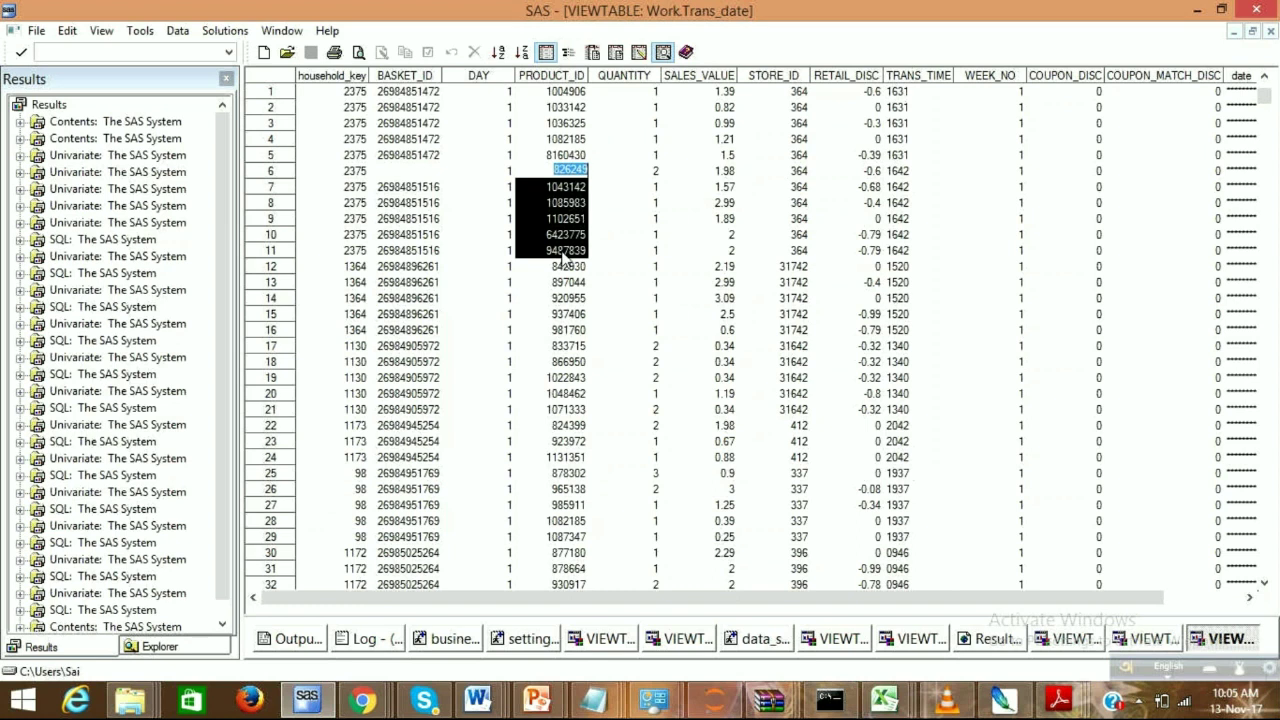
pyautogui.click(905, 176)
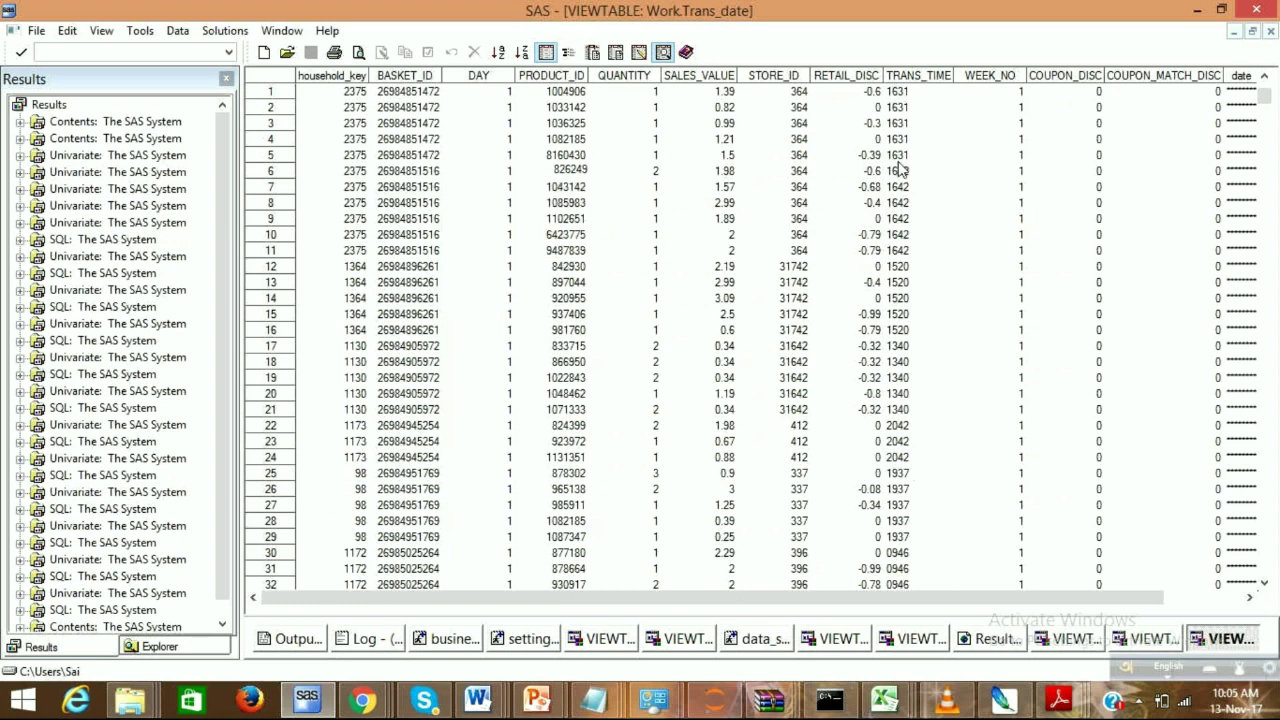
pyautogui.click(906, 171)
pyautogui.press('Right')
pyautogui.press('Right')
pyautogui.press('Right')
pyautogui.press('Right')
pyautogui.press('Down')
pyautogui.press('Down')
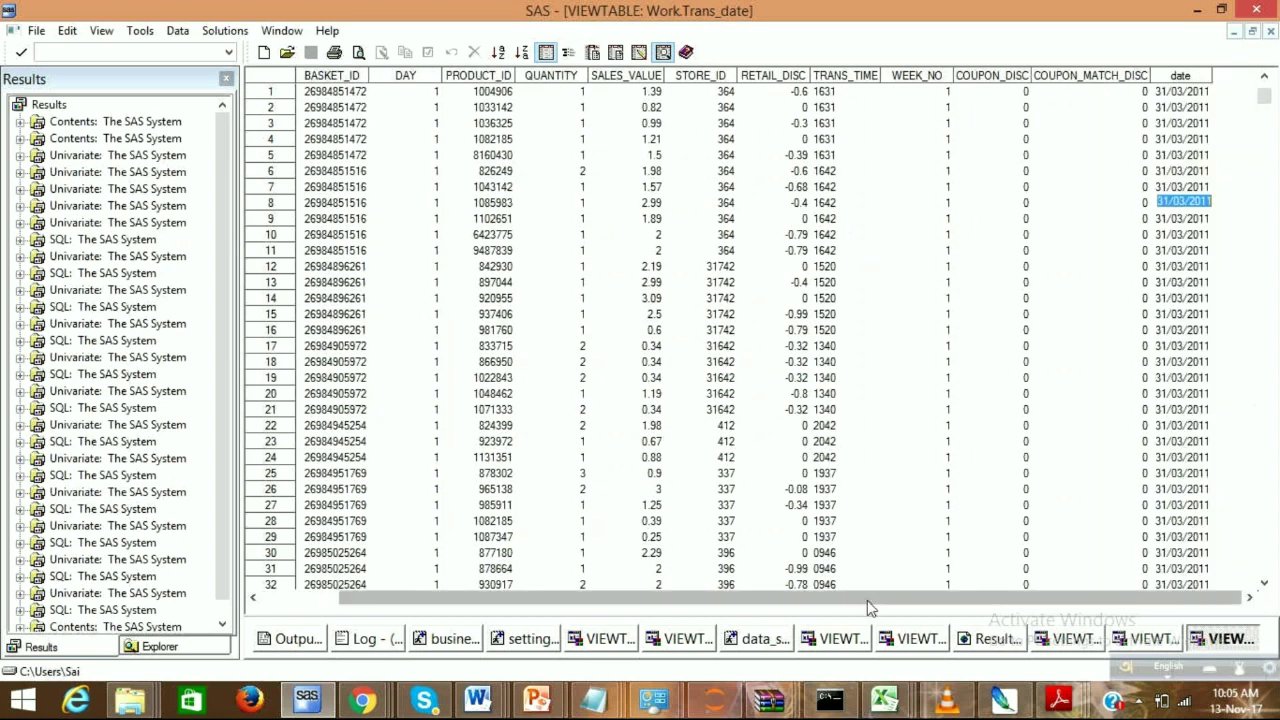
# - Check the TRANS_TIME value in row 6 and the SALES_VALUE in row 1
pyautogui.moveTo(867, 600); pyautogui.dragTo(790, 600)
pyautogui.click(912, 171)
pyautogui.moveTo(918, 160); pyautogui.dragTo(840, 160)
pyautogui.click(918, 176)
pyautogui.click(888, 173)
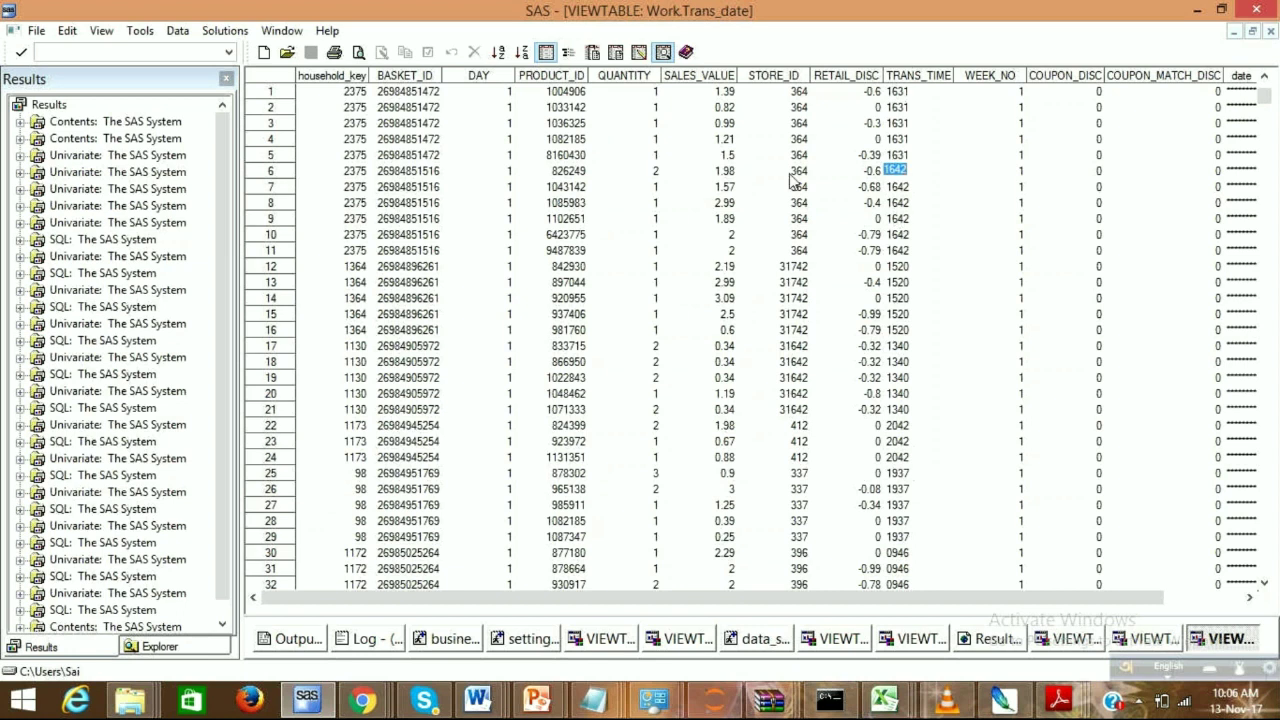
pyautogui.click(722, 91)
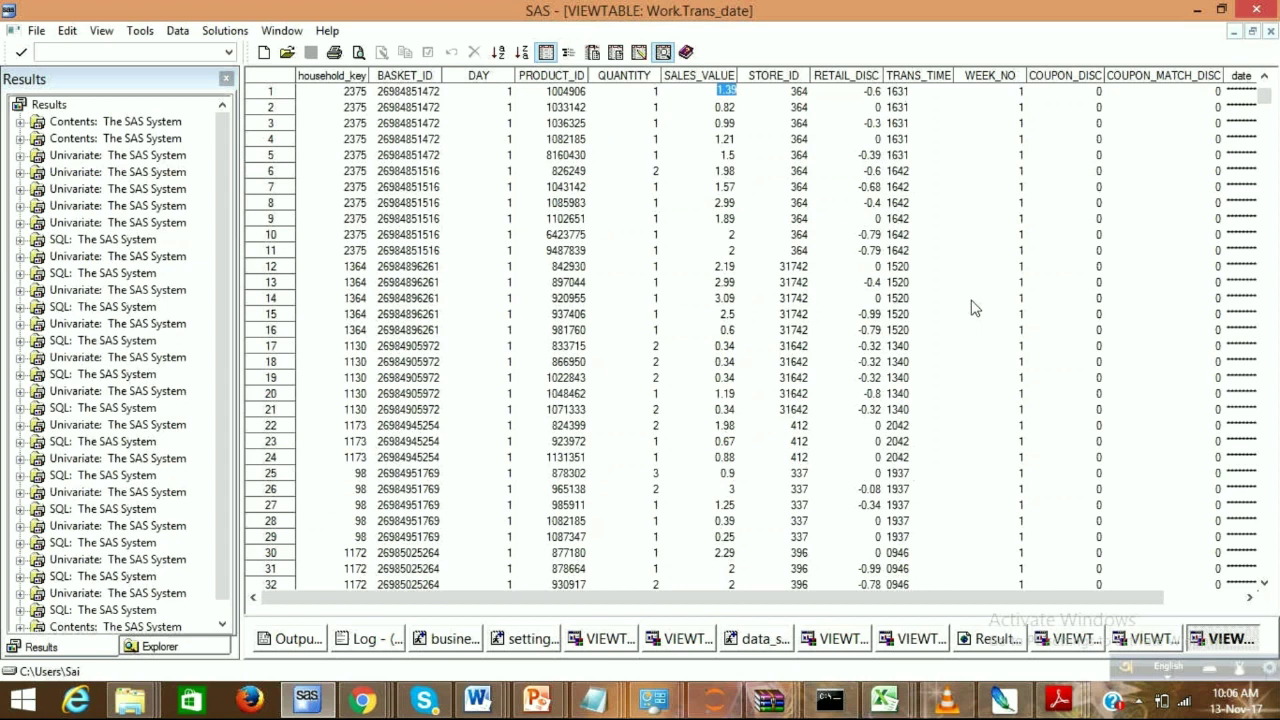
# - Point out the household_key of the first row and the PRODUCT_ID values in rows 4 and 1
pyautogui.moveTo(1094, 604)
pyautogui.mouseDown()
pyautogui.moveTo(1190, 604)
pyautogui.moveTo(1100, 604)
pyautogui.mouseUp()
pyautogui.click(355, 91)
pyautogui.click(576, 139)
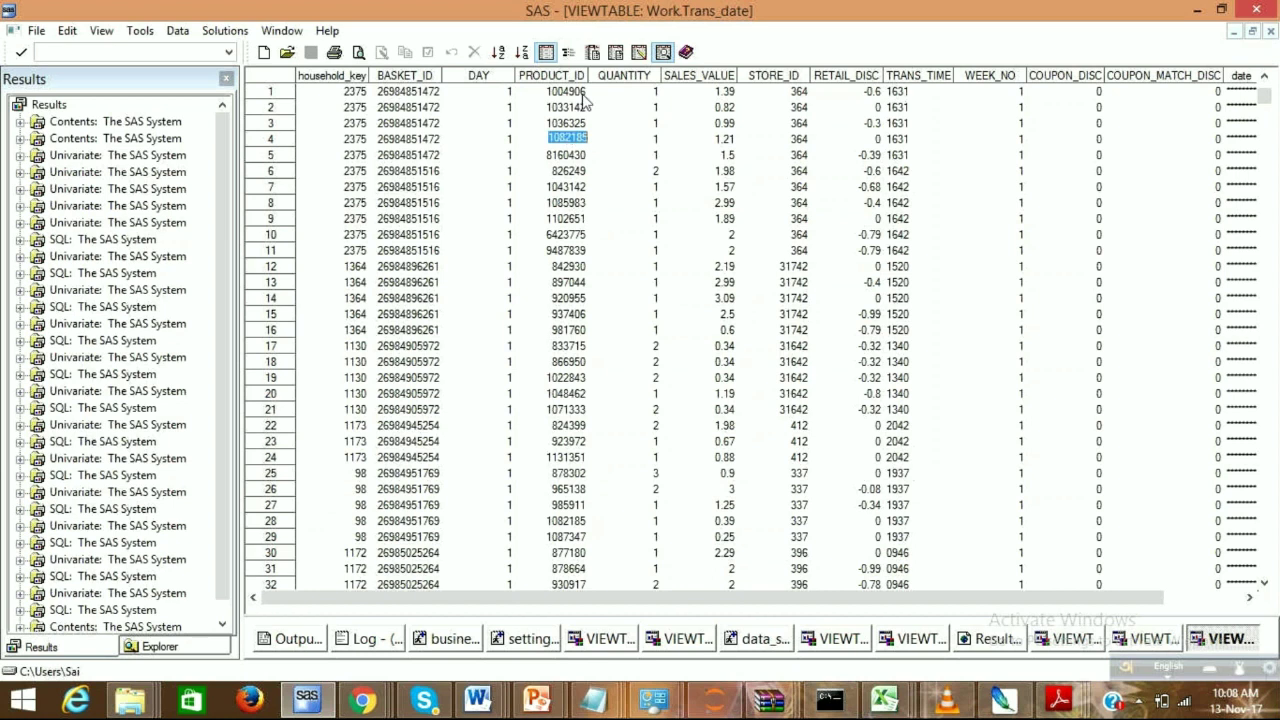
pyautogui.click(582, 91)
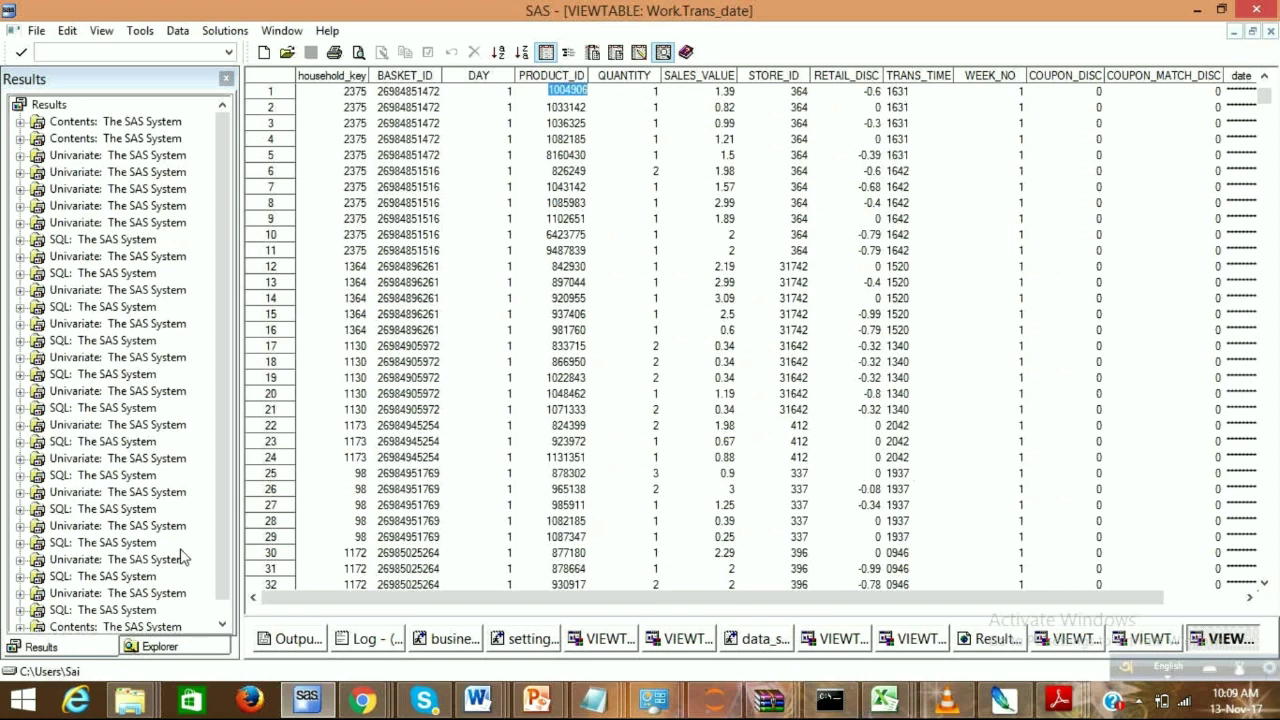
# - Open the Product table from the Day library
pyautogui.click(157, 646)
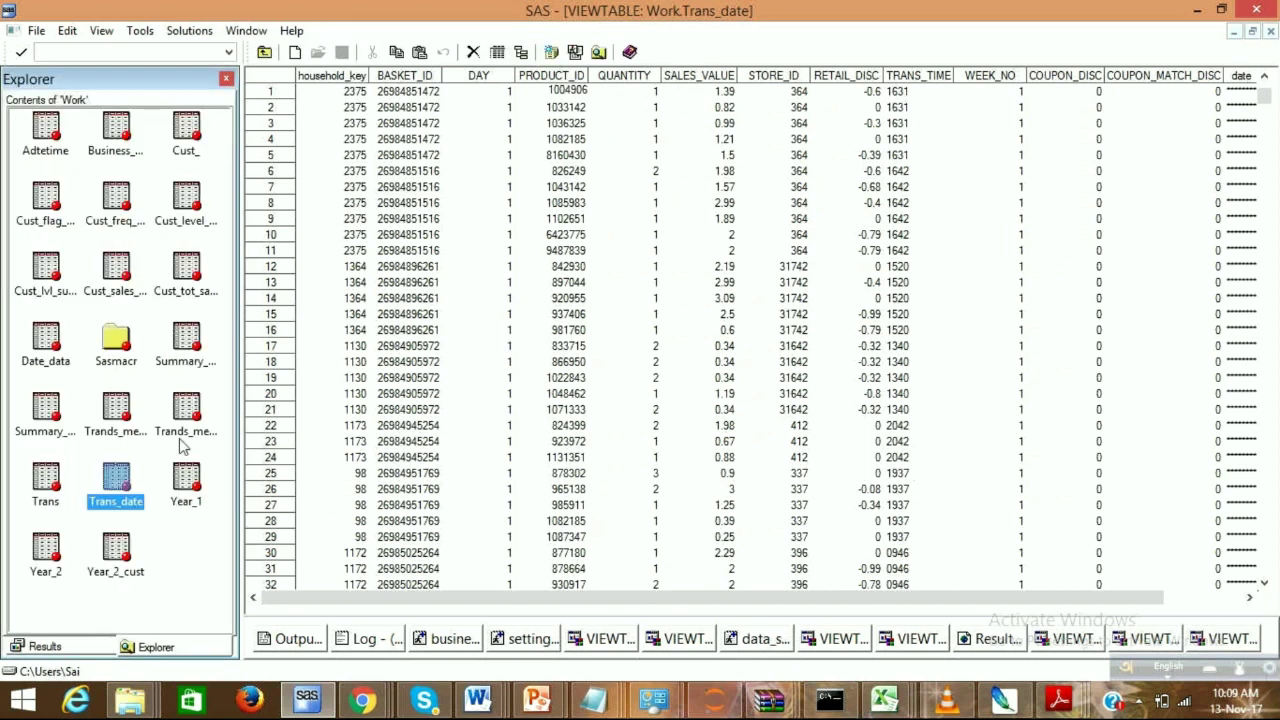
pyautogui.click(264, 52)
pyautogui.click(44, 152)
pyautogui.doubleClick(44, 152)
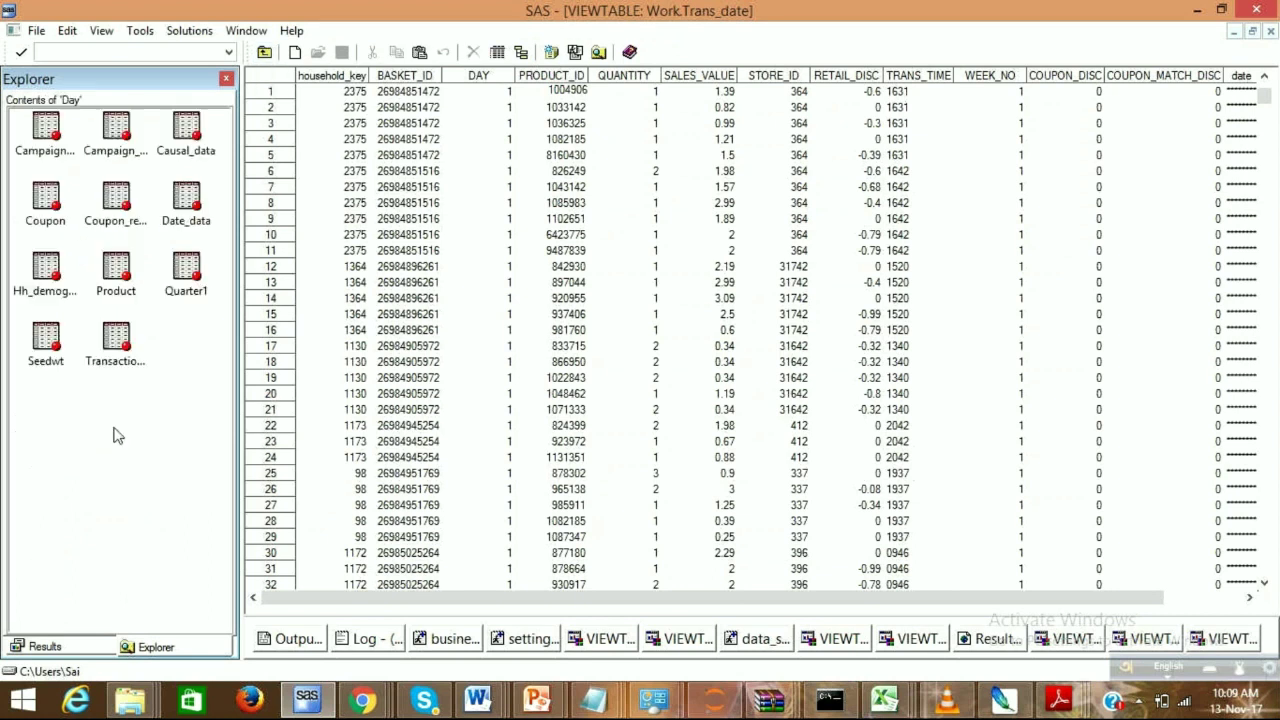
pyautogui.doubleClick(119, 289)
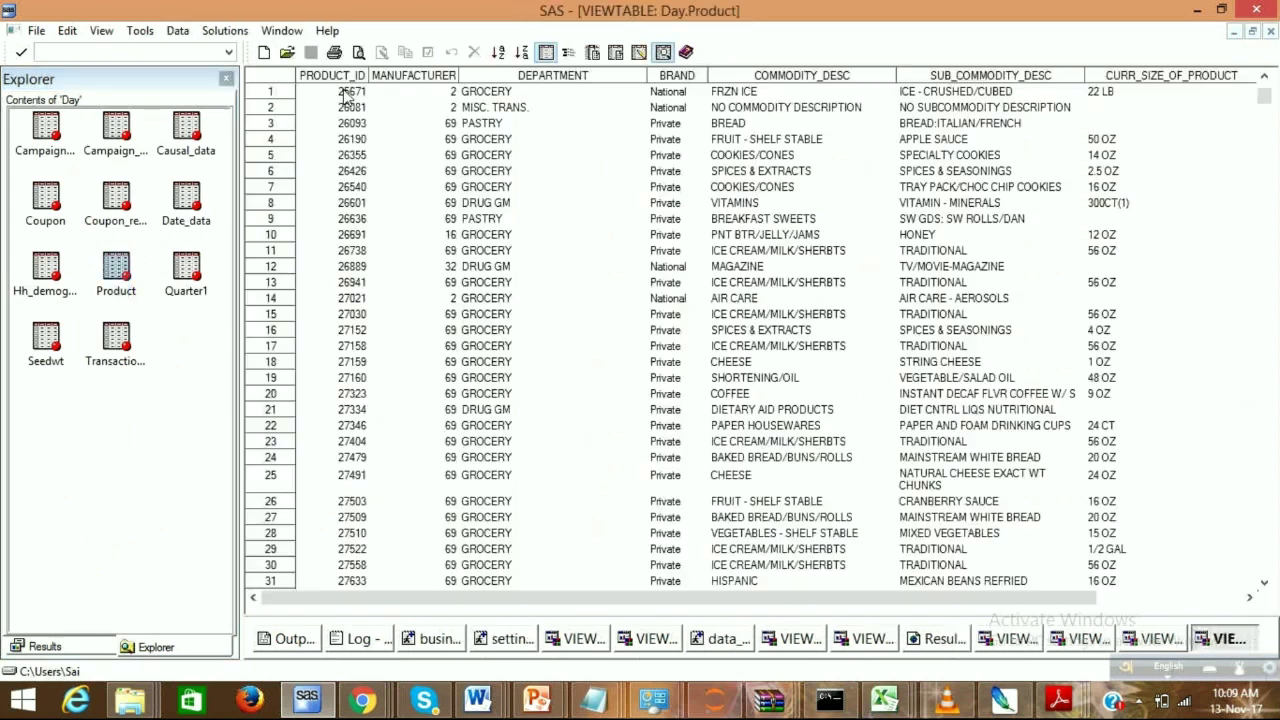
# - Examine the GROCERY entries under DEPARTMENT and the COOKIES/CONES entry under COMMODITY_DESC in the Product table
pyautogui.click(518, 296)
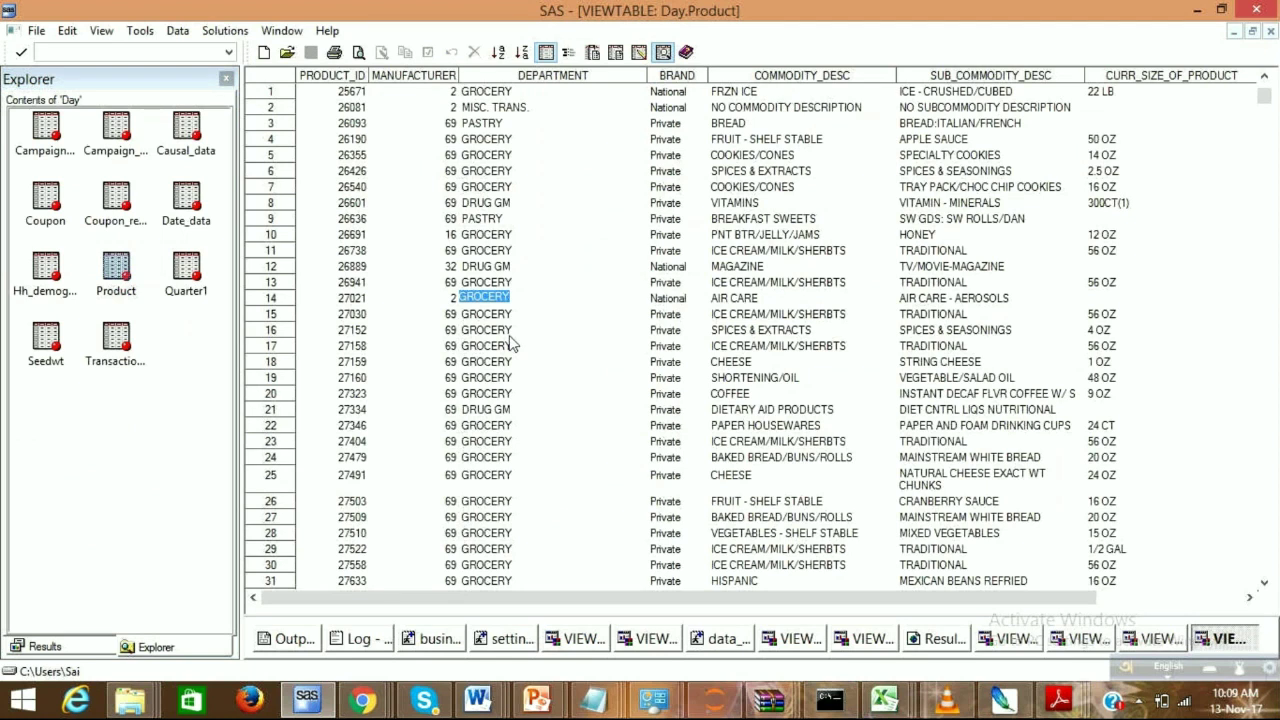
pyautogui.click(520, 330)
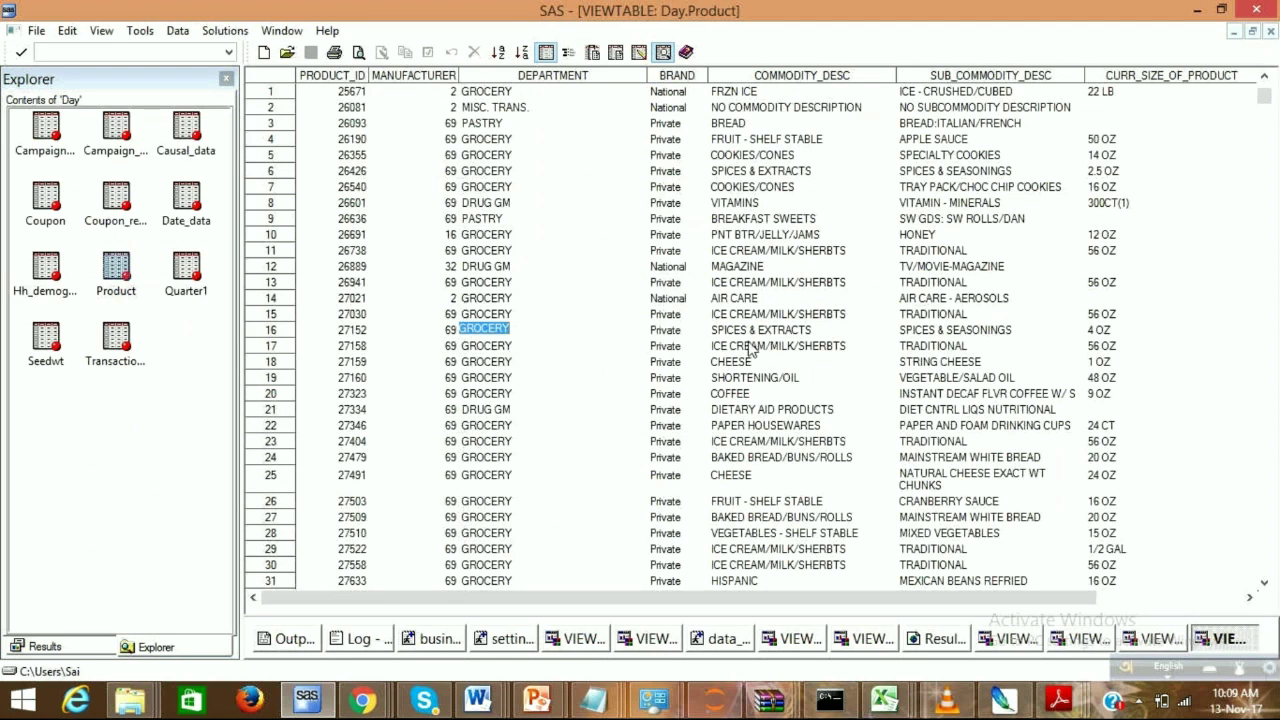
pyautogui.click(750, 155)
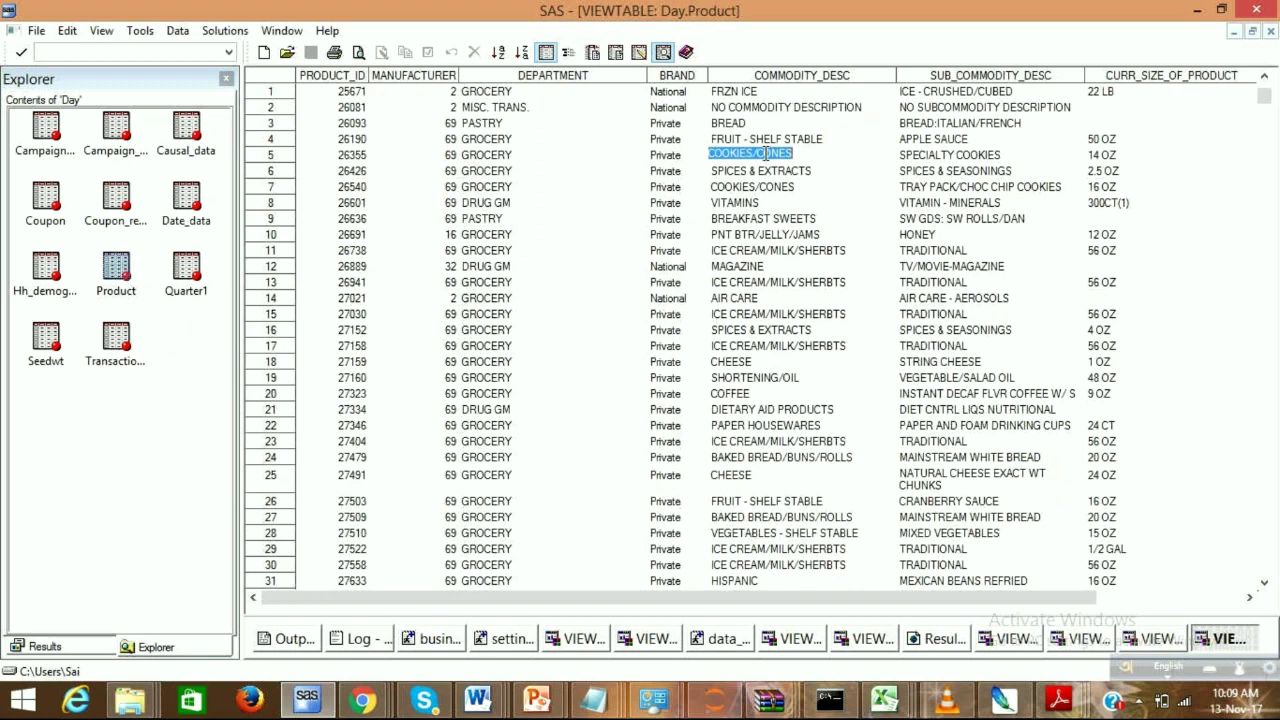
pyautogui.click(962, 78)
pyautogui.click(890, 314)
# - Compare COMMODITY_DESC with SUB_COMMODITY_DESC for the FRUIT - SHELF STABLE, BREAD and COFFEE products
pyautogui.click(796, 139)
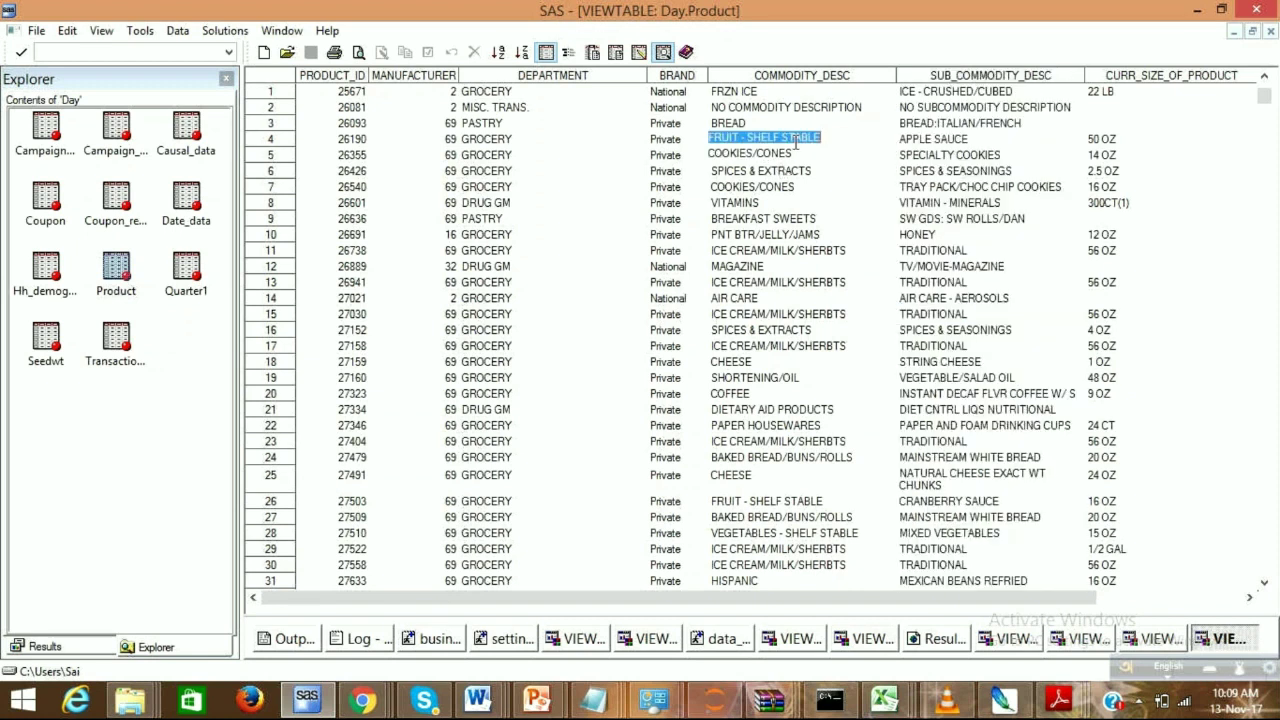
pyautogui.click(964, 140)
pyautogui.press('Up')
pyautogui.press('Left')
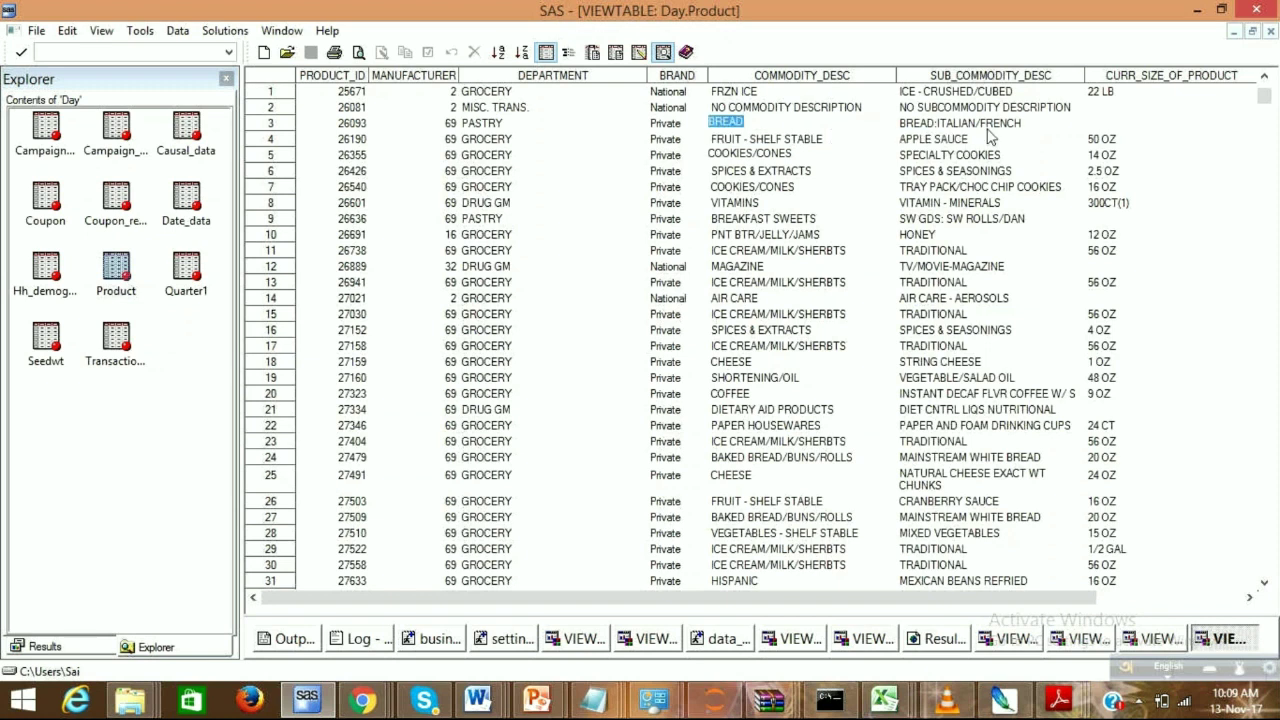
pyautogui.click(986, 126)
pyautogui.click(745, 393)
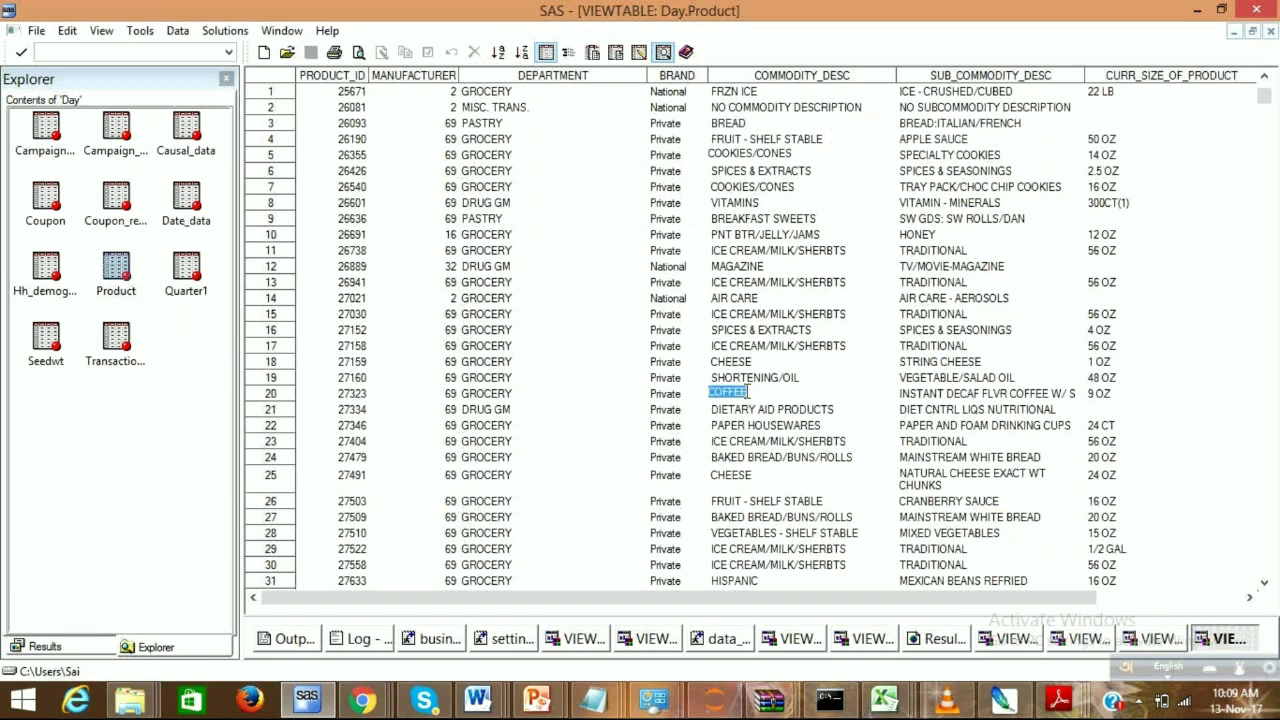
pyautogui.click(1017, 395)
pyautogui.click(1094, 397)
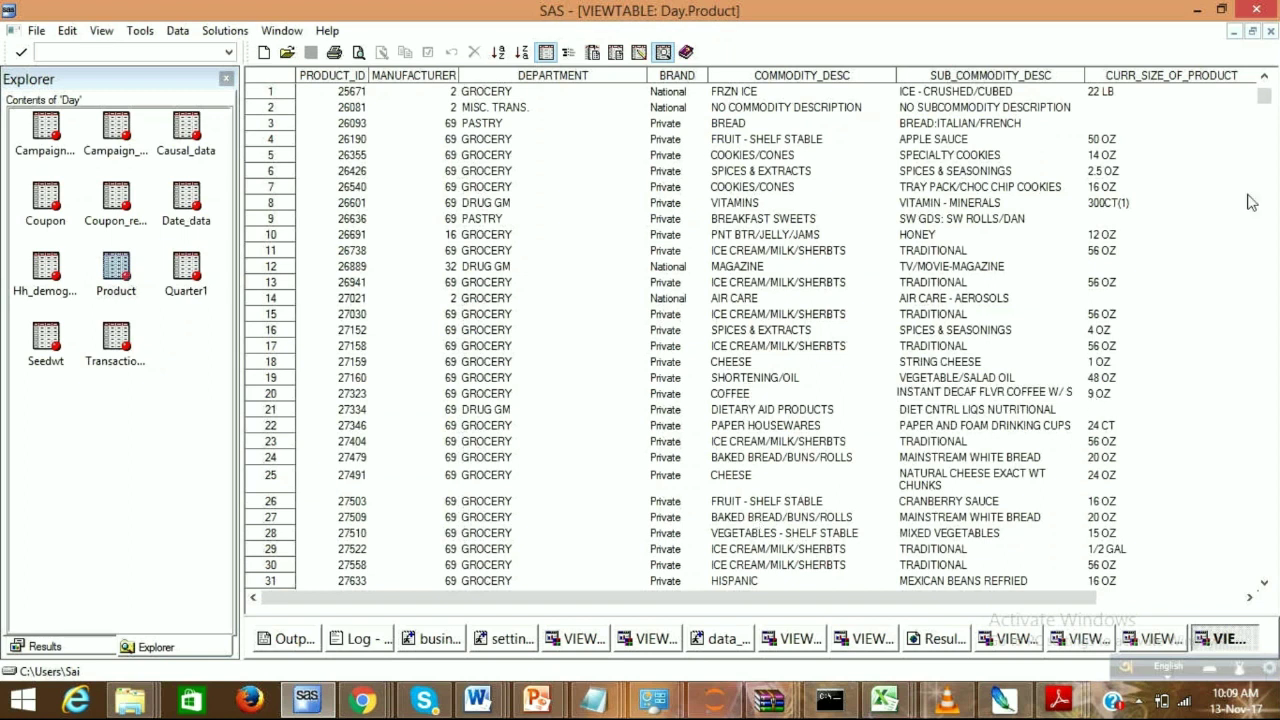
# - Examine the department, commodity and sub-commodity of the PASTRY product in row 9 and the sub-commodities just below it
pyautogui.click(760, 441)
pyautogui.click(485, 455)
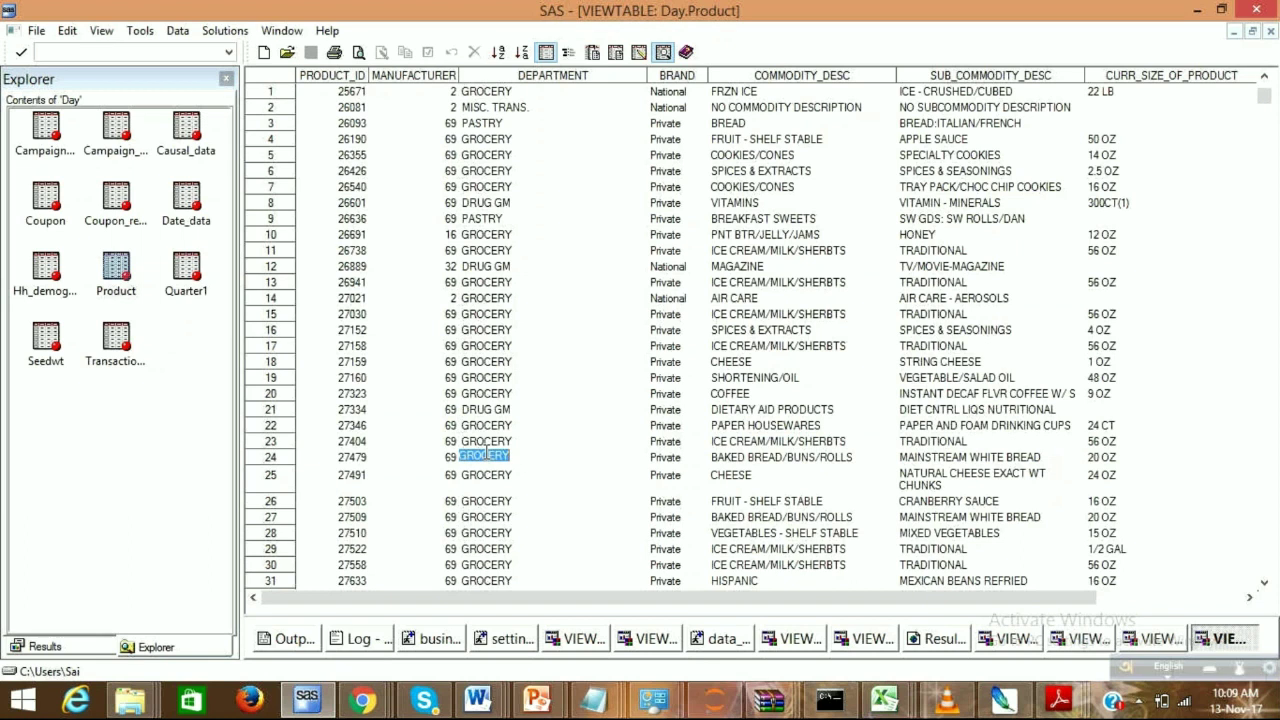
pyautogui.click(490, 218)
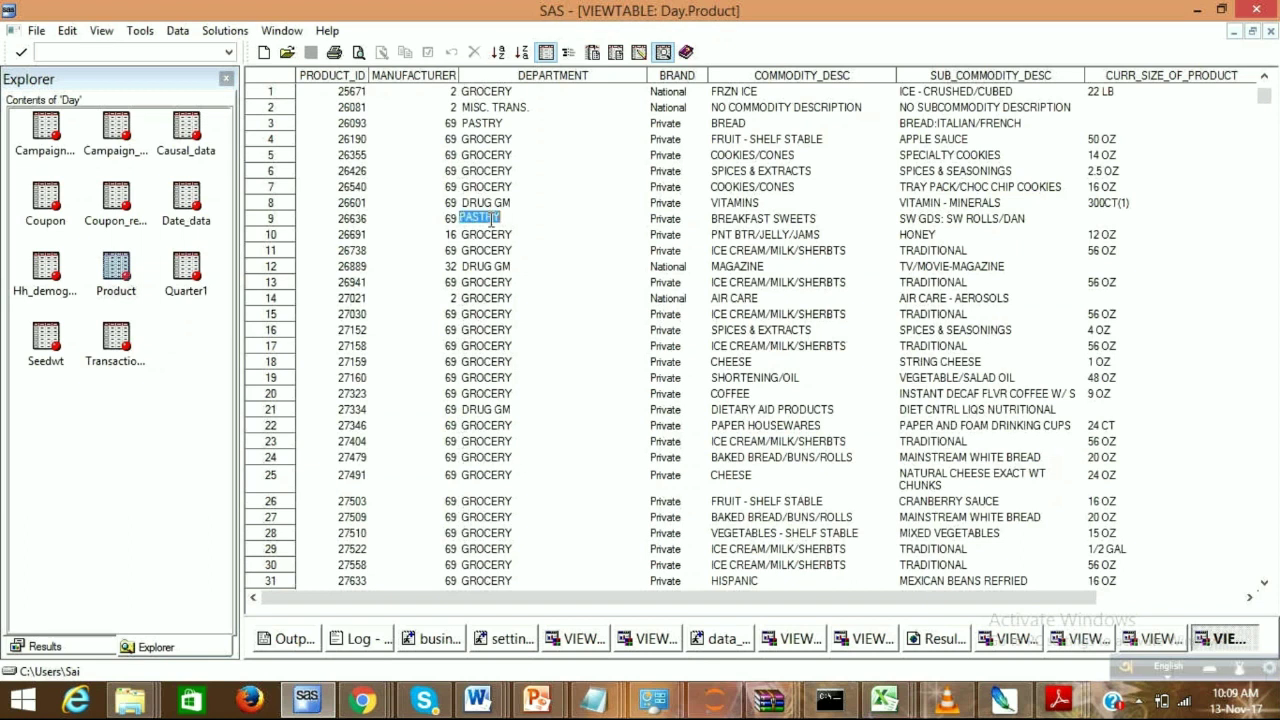
pyautogui.click(755, 220)
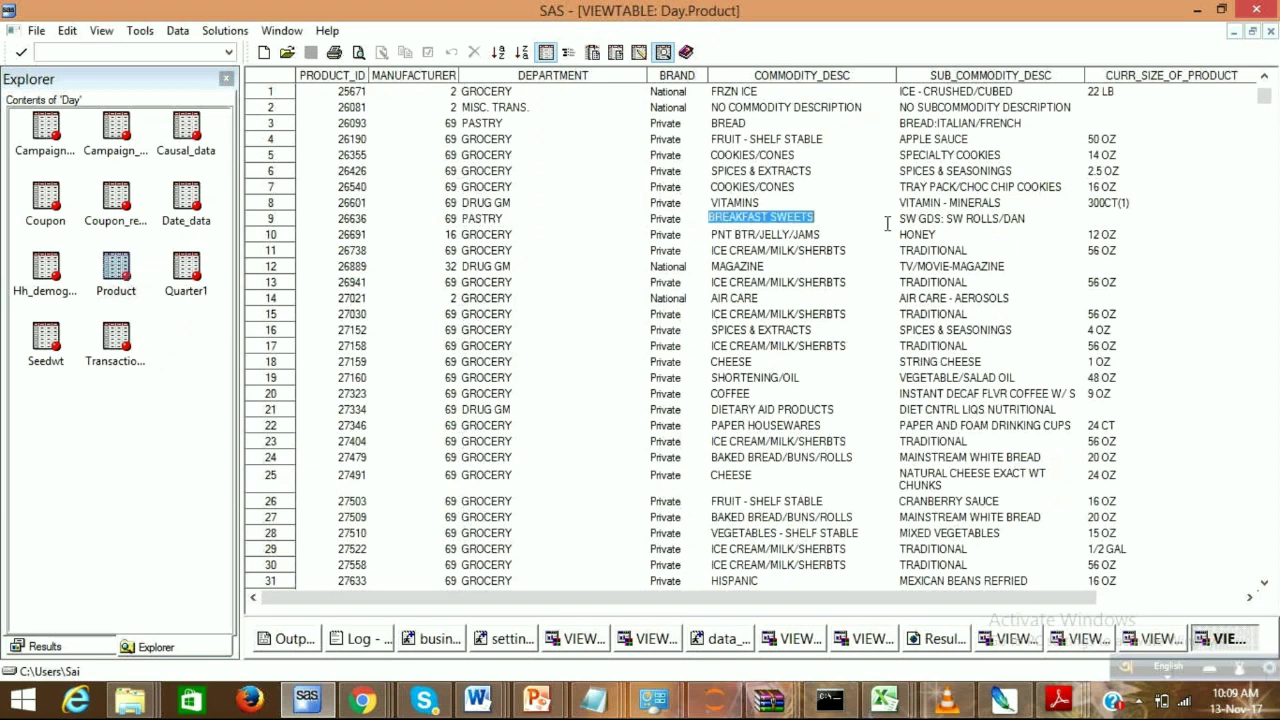
pyautogui.click(922, 232)
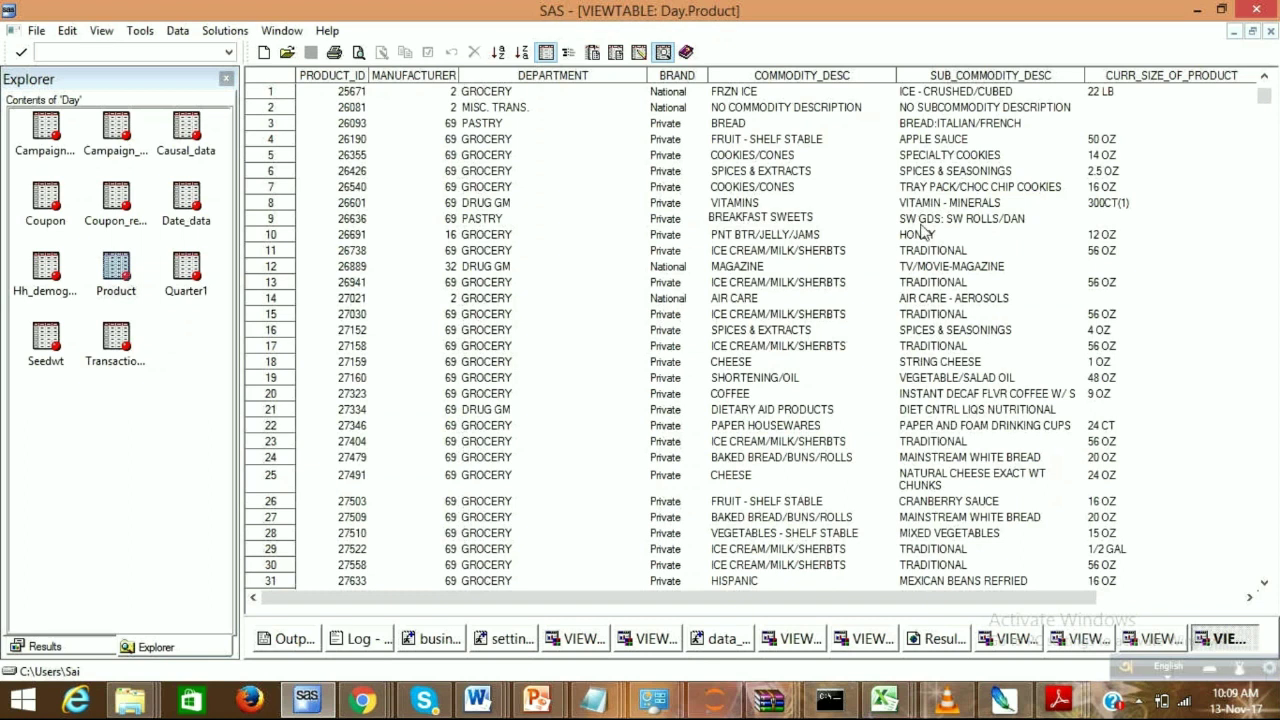
pyautogui.click(953, 221)
pyautogui.press('Down')
pyautogui.press('Down')
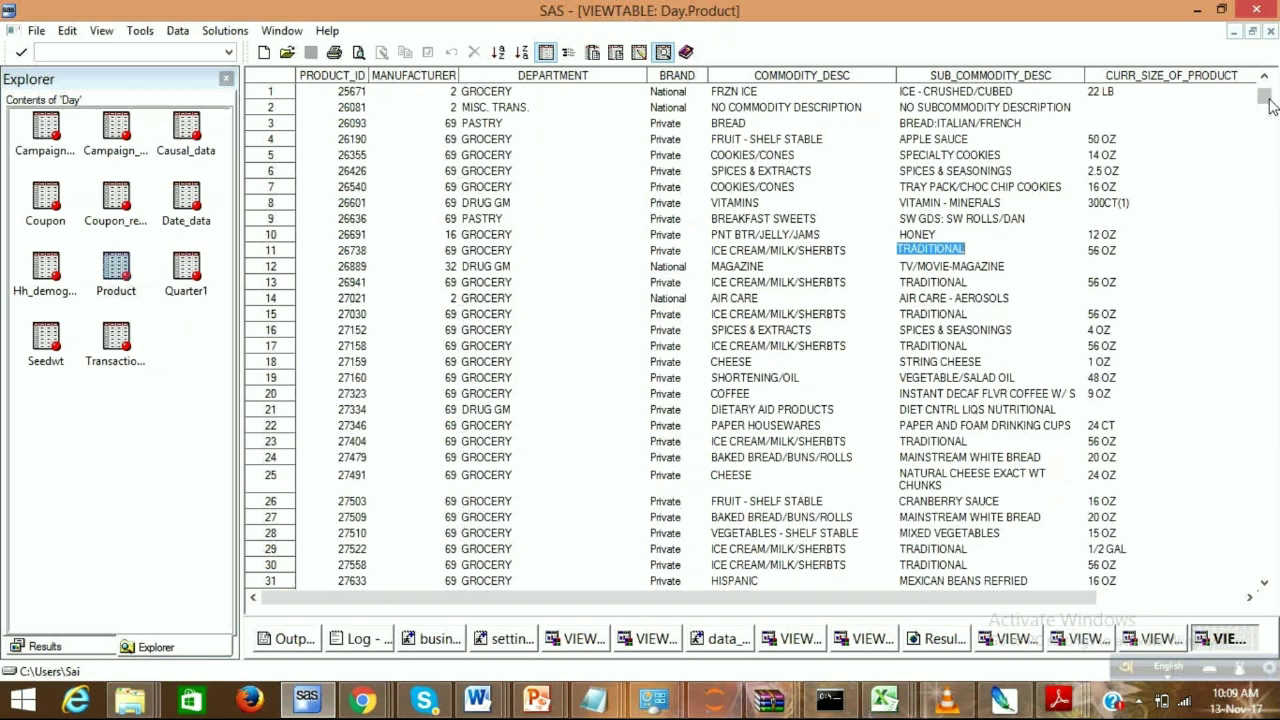
# - Examine the MEAT product in row 20332 of the Product table, from department through commodity and sub-commodity, and the CURR_SIZE_OF_PRODUCT column
pyautogui.moveTo(1266, 97); pyautogui.dragTo(1266, 197)
pyautogui.click(516, 296)
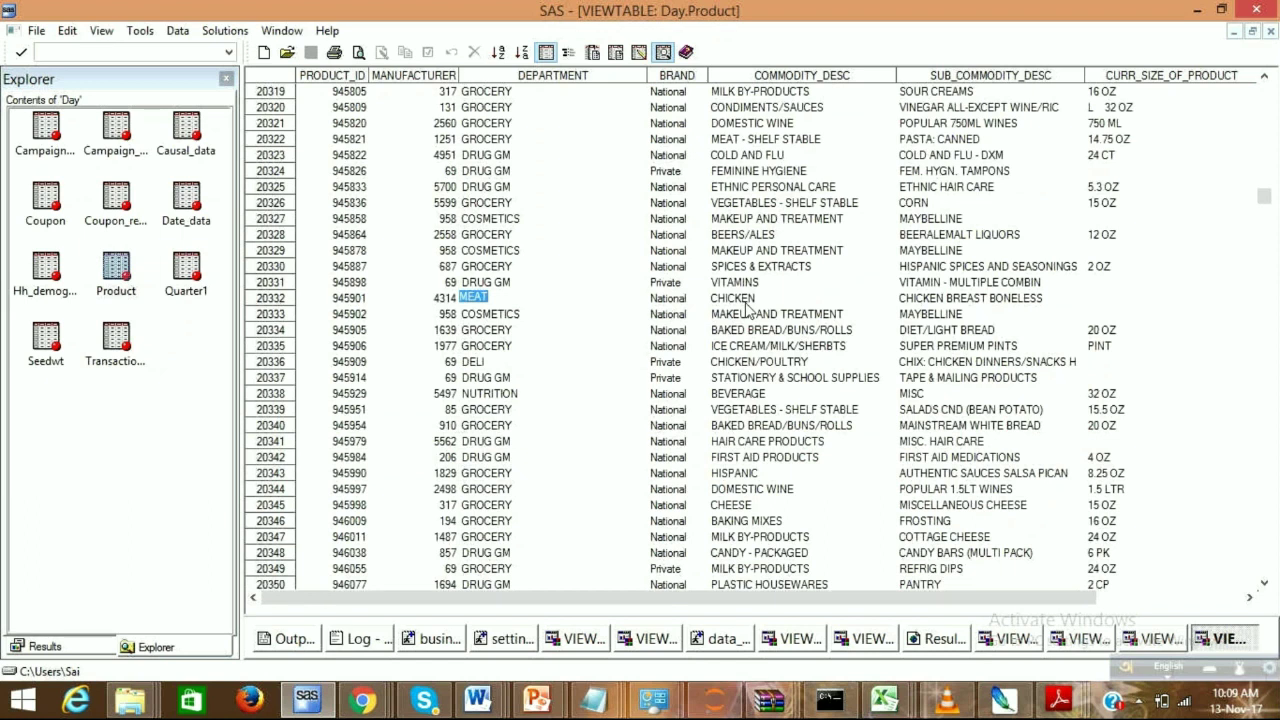
pyautogui.click(787, 299)
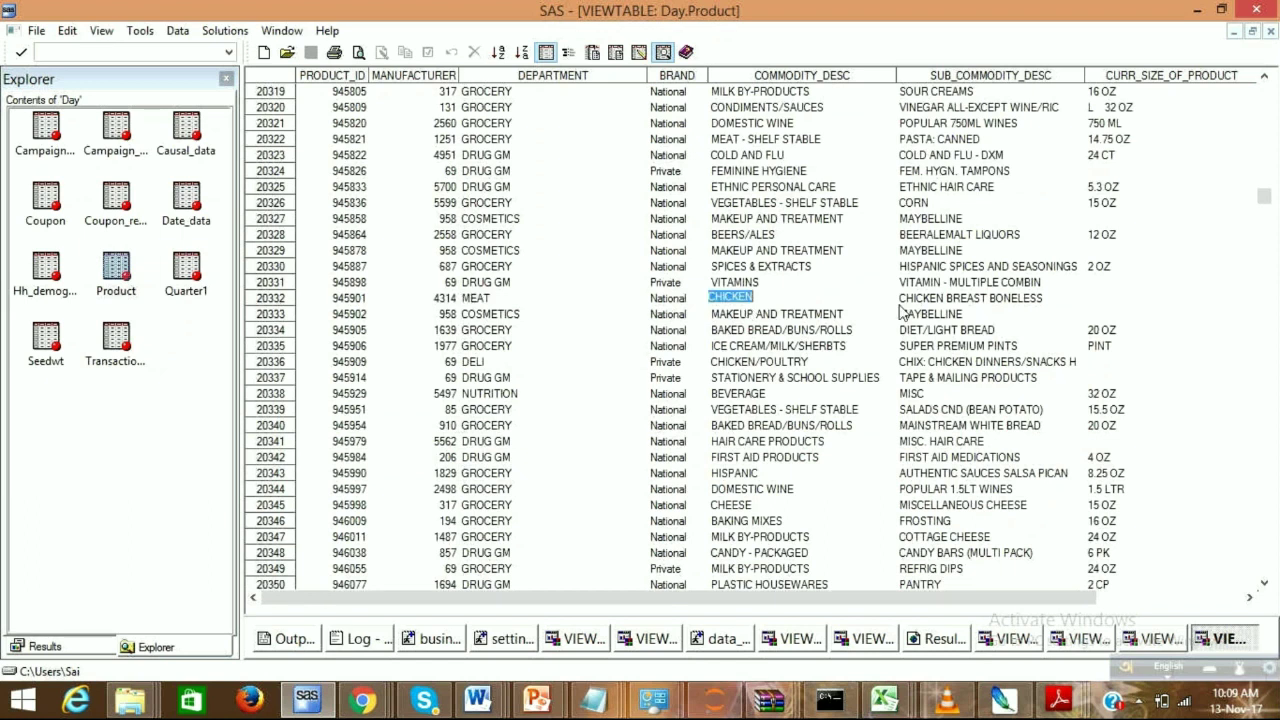
pyautogui.click(990, 302)
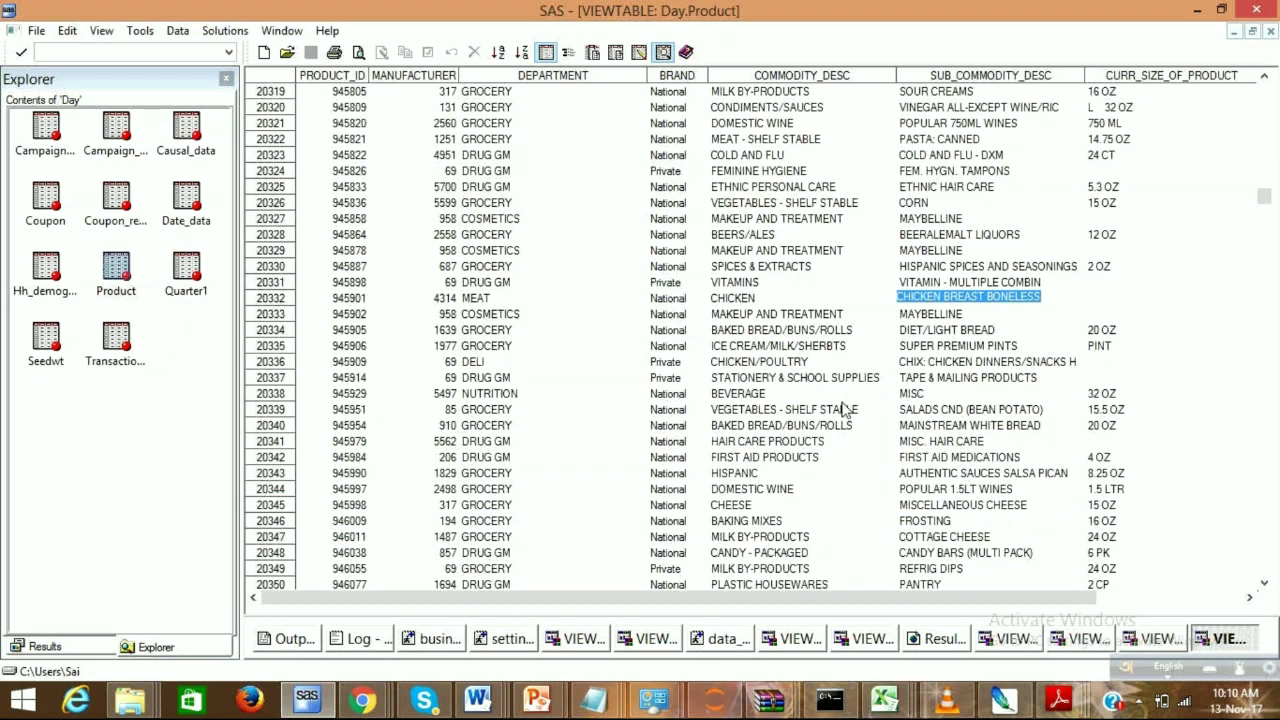
pyautogui.click(1110, 410)
pyautogui.click(1118, 489)
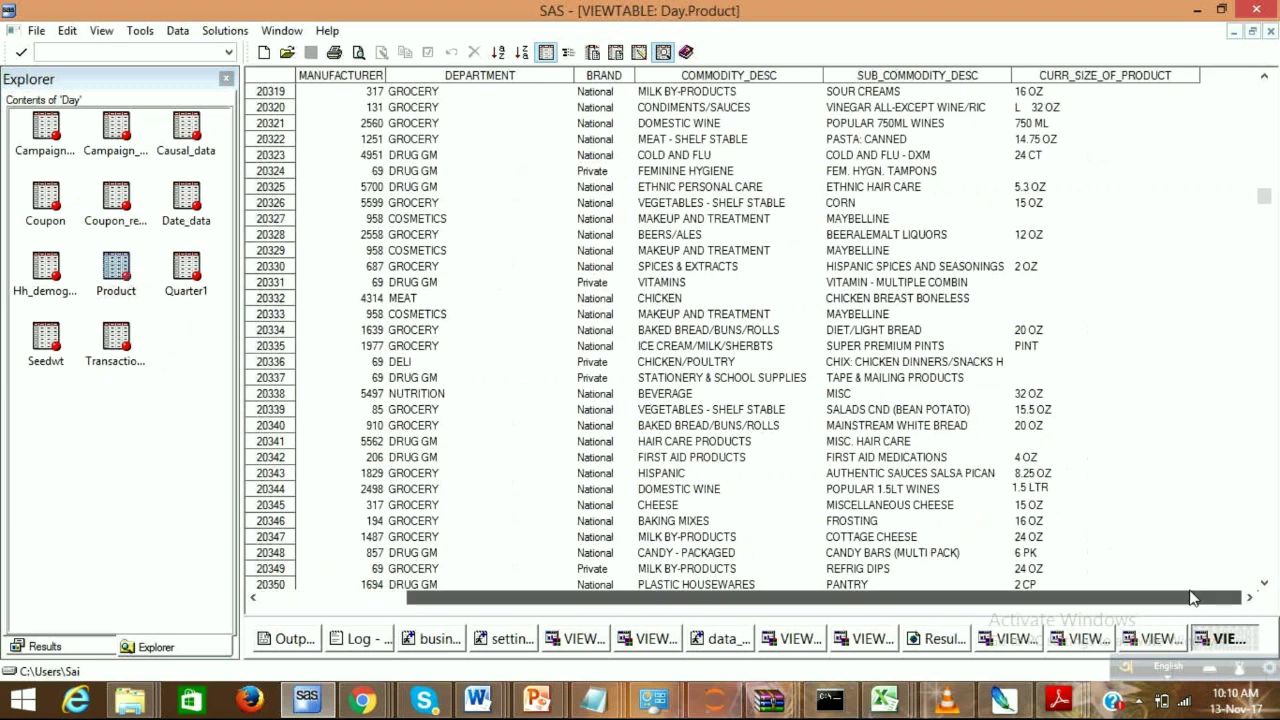
# - Compare the department, commodity and sub-commodity of the COSMETICS product in row 20329
pyautogui.click(316, 312)
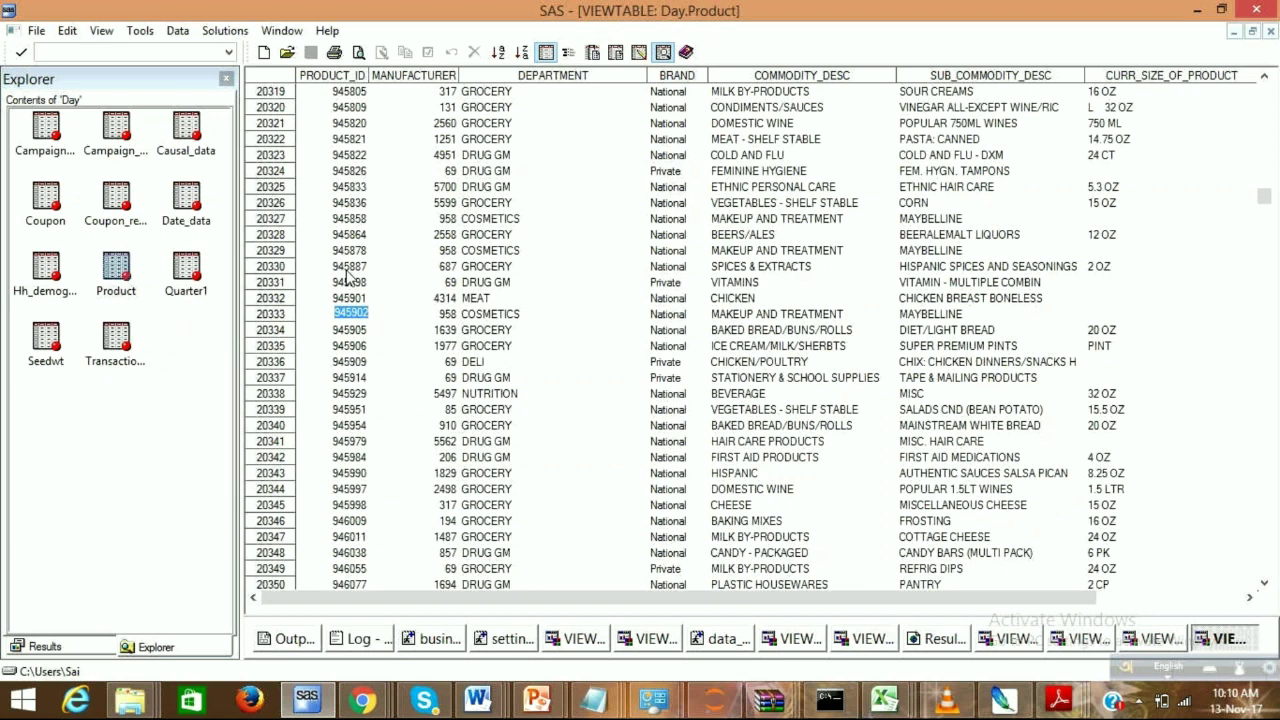
pyautogui.press('Right')
pyautogui.click(865, 251)
pyautogui.click(752, 249)
pyautogui.hotkey('shift', 'Tab')
pyautogui.hotkey('shift', 'Tab')
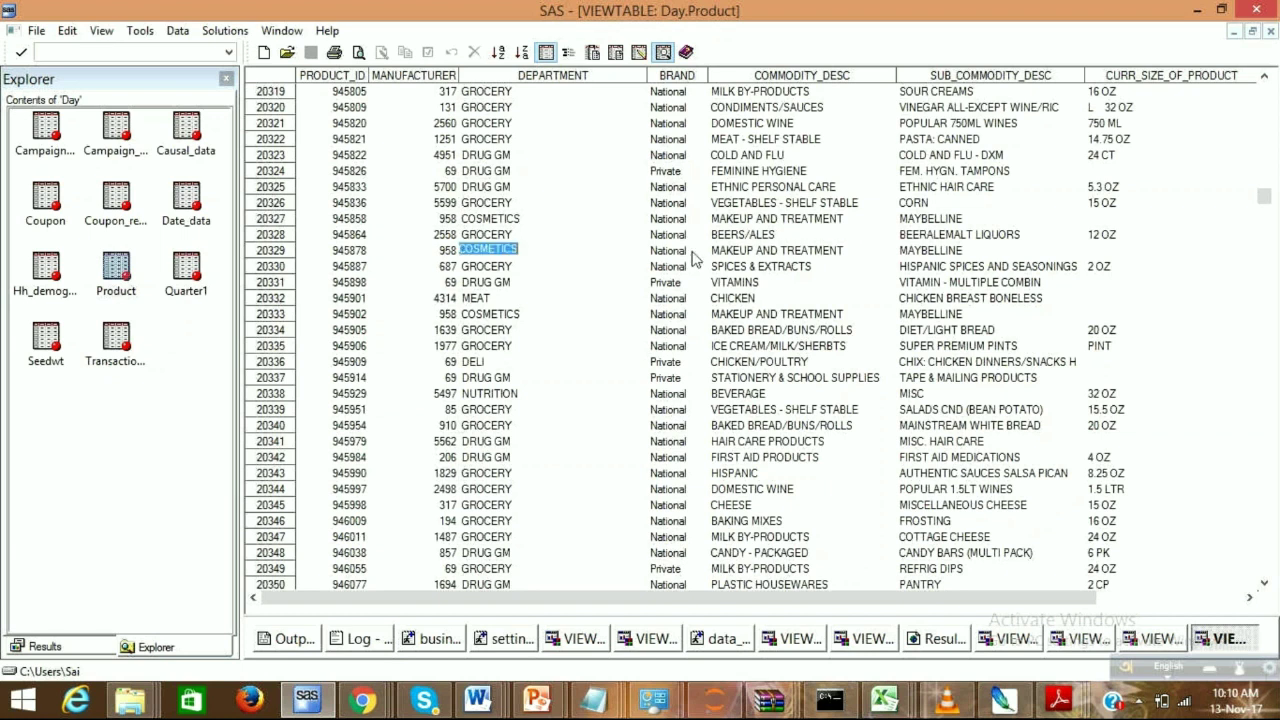
pyautogui.press('Tab')
pyautogui.press('Tab')
pyautogui.click(977, 251)
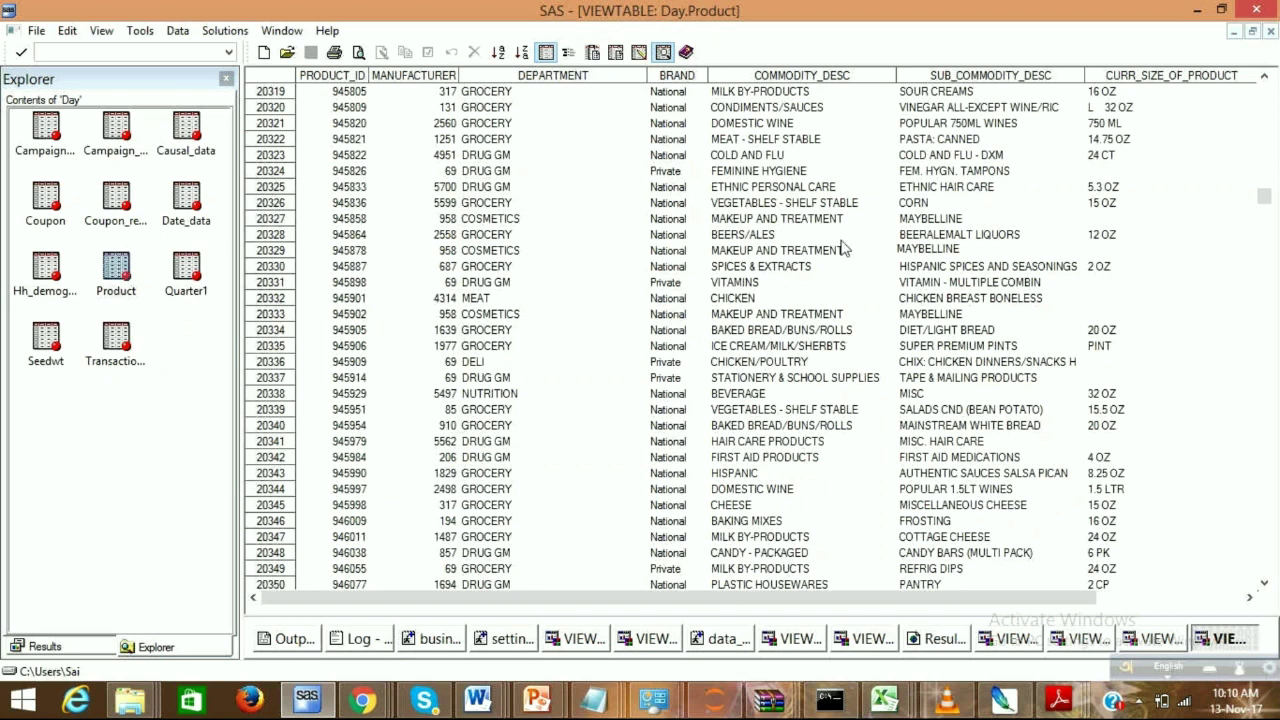
pyautogui.doubleClick(958, 252)
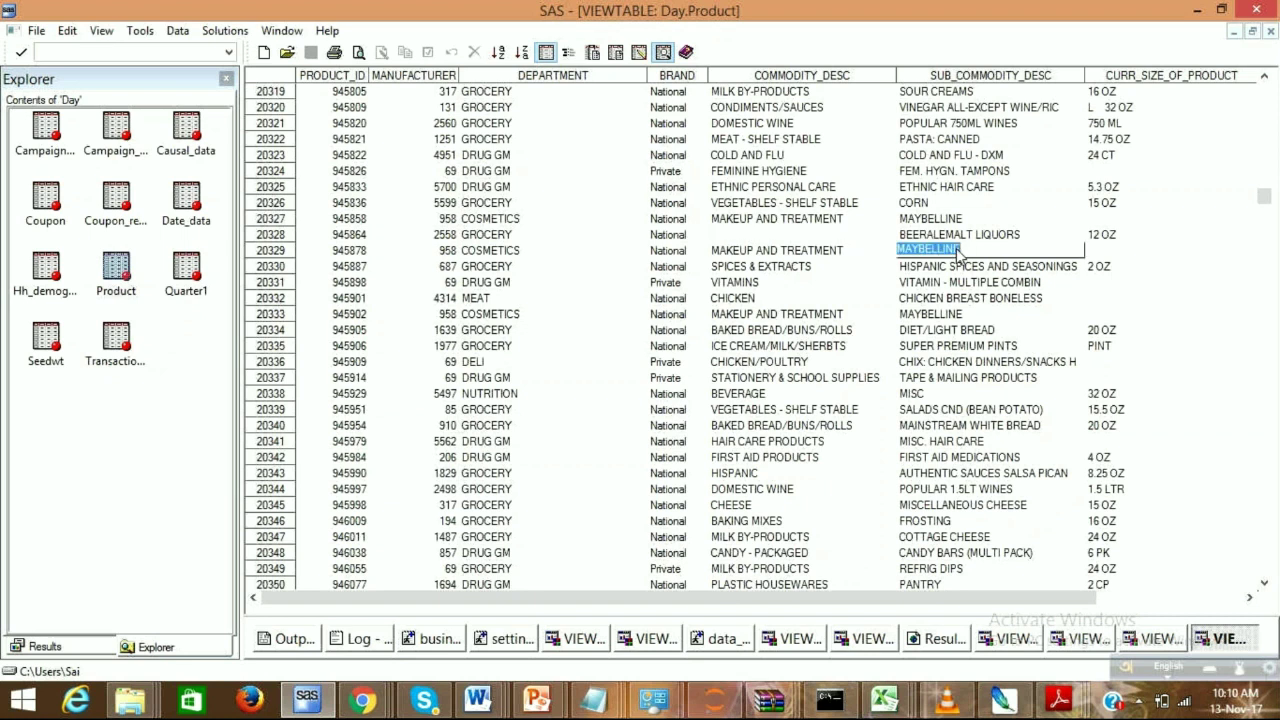
pyautogui.doubleClick(834, 251)
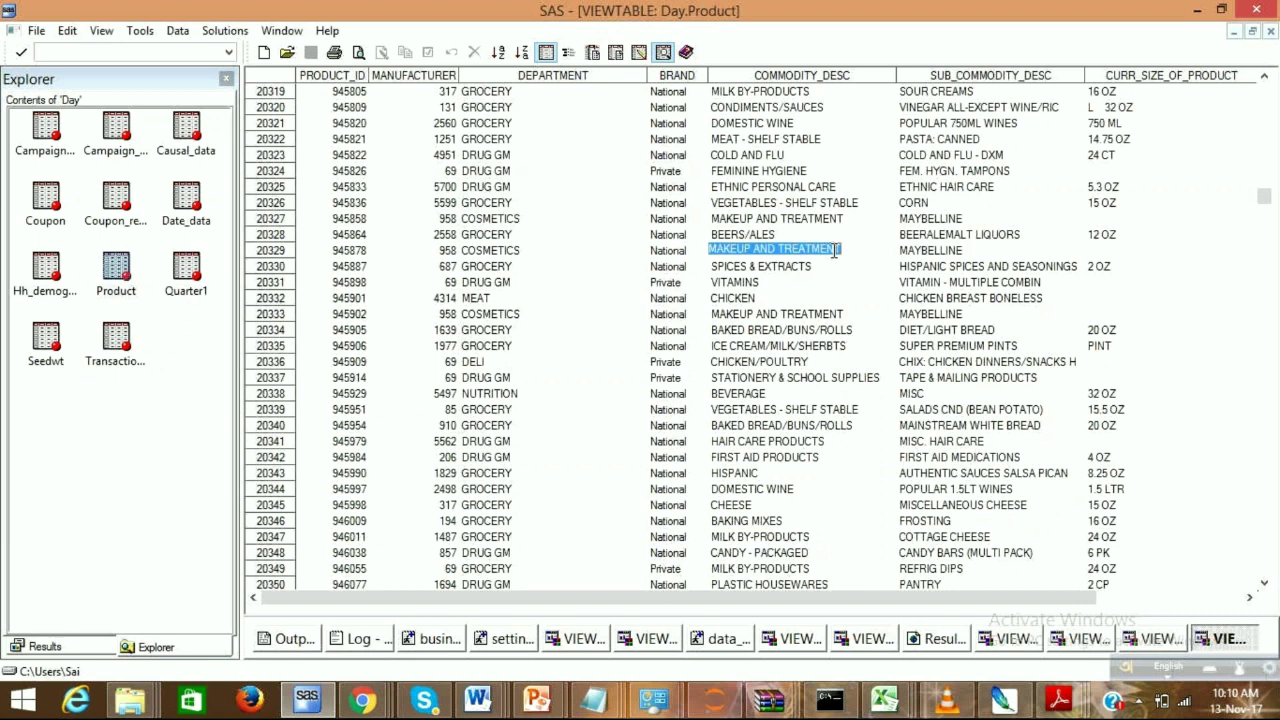
# - Examine the MAYBELLINE sub-commodity entries in rows 20327 and 20329, and look across the remaining Product columns
pyautogui.click(972, 216)
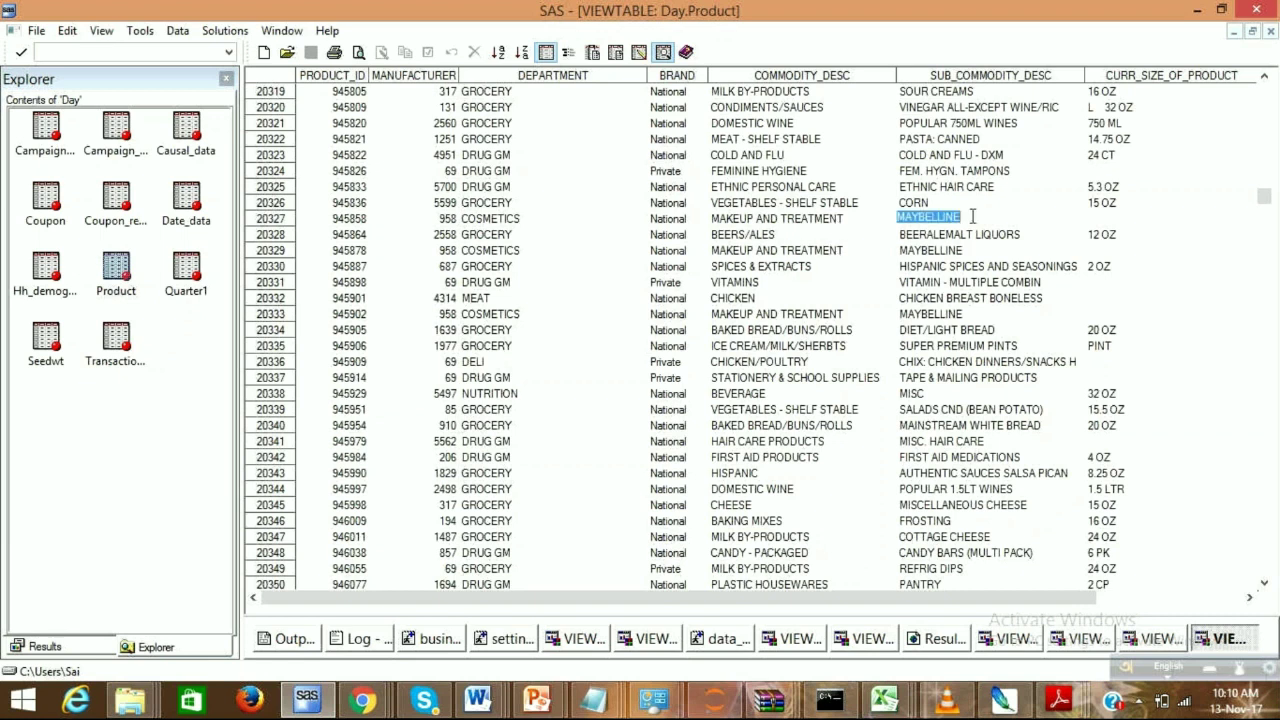
pyautogui.press('Down')
pyautogui.press('Down')
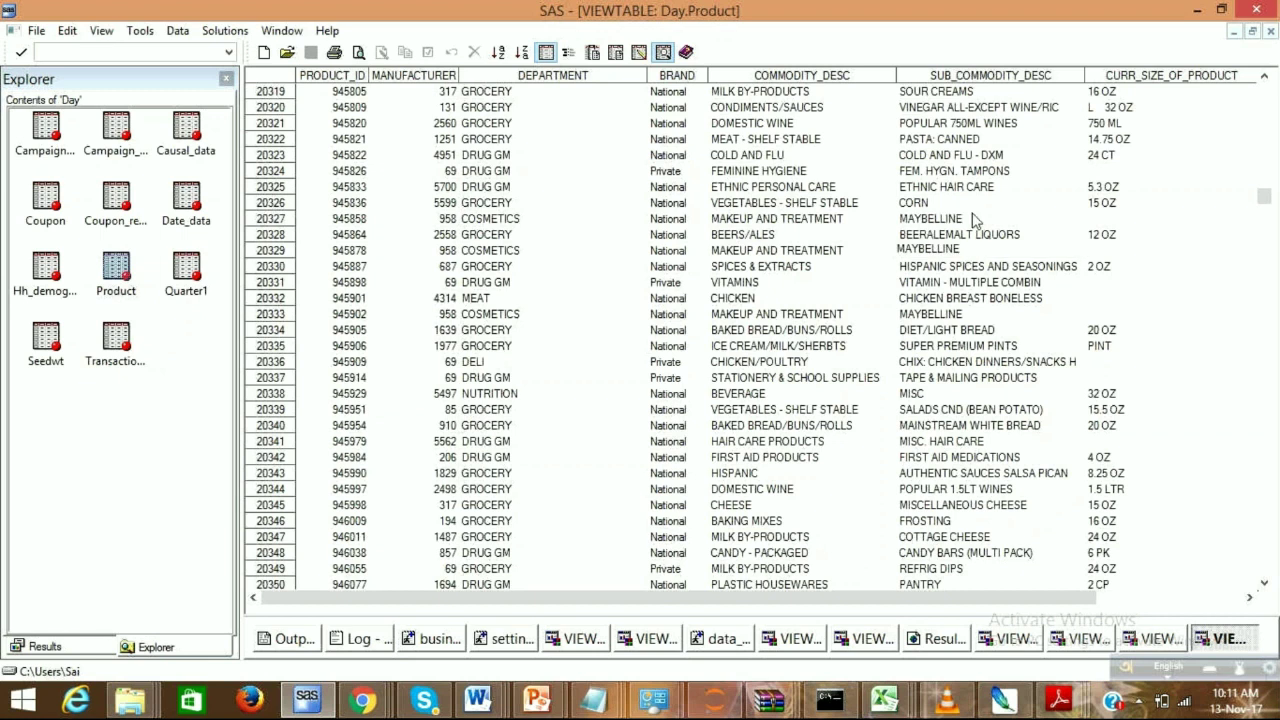
pyautogui.click(1027, 216)
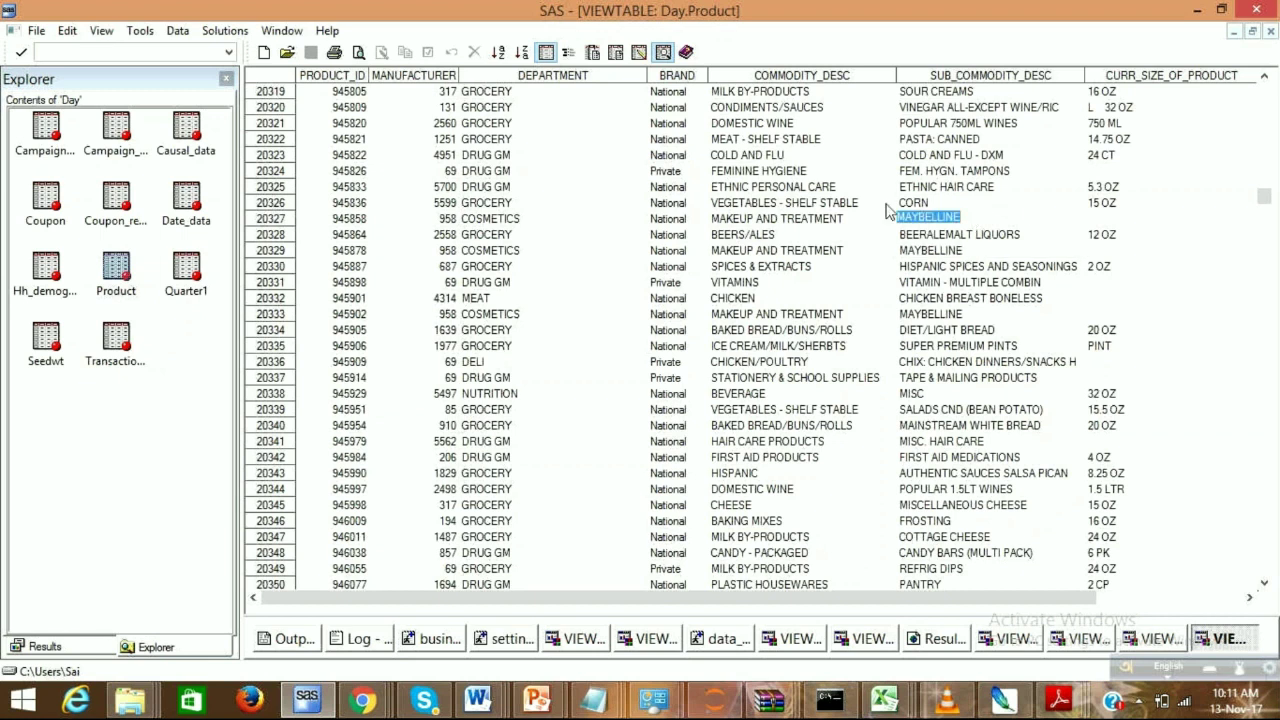
pyautogui.press('F3')
pyautogui.press('Home')
pyautogui.click(1055, 596)
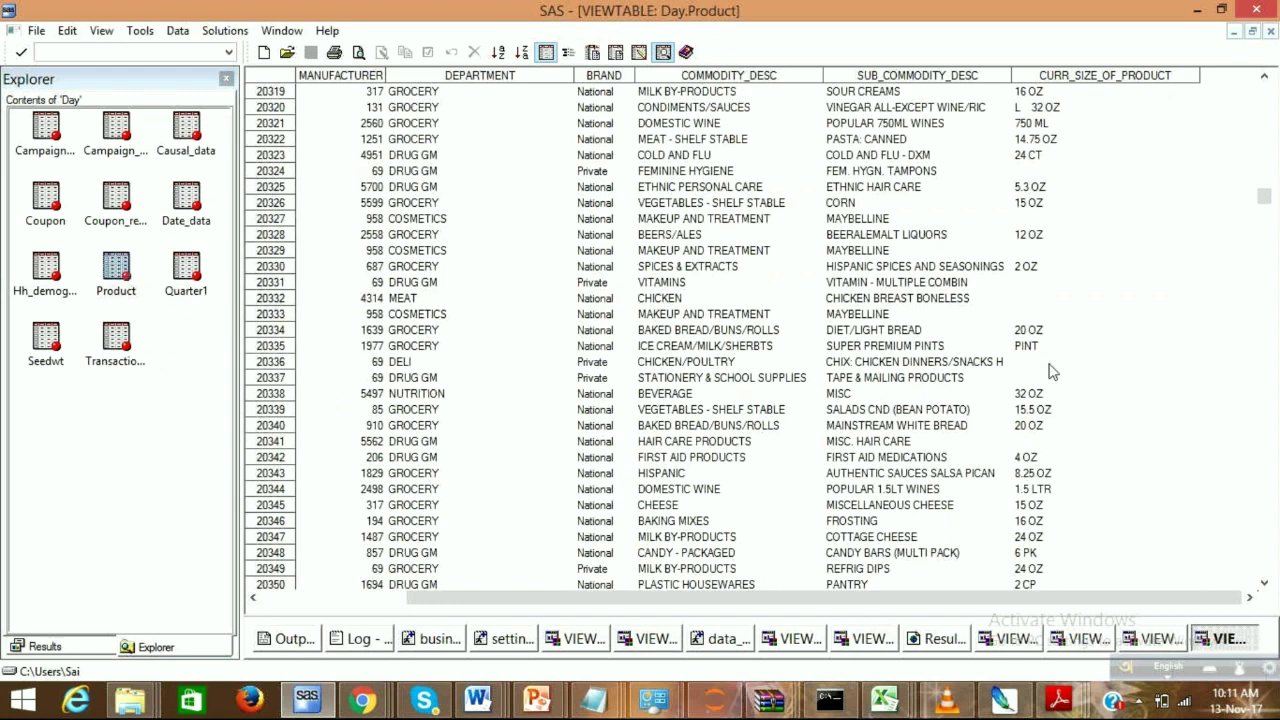
pyautogui.moveTo(690, 597); pyautogui.dragTo(620, 597)
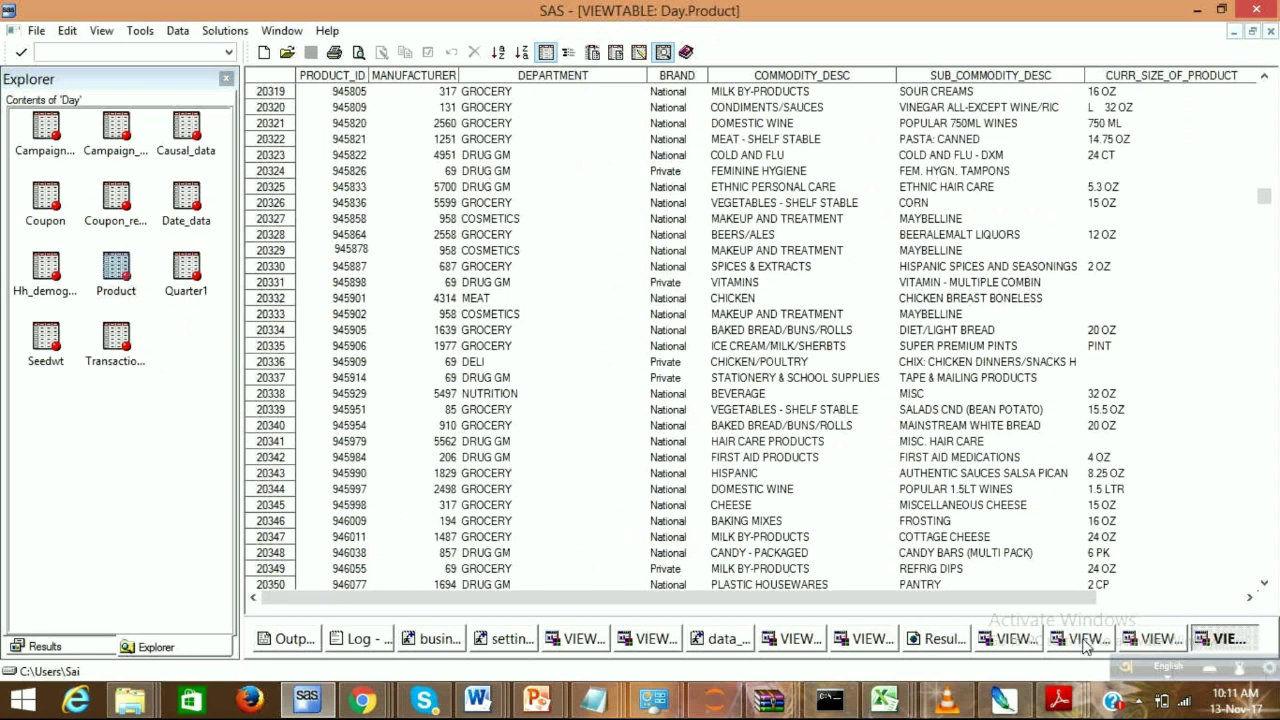
# - Highlight the PRODUCT_ID column of the Product table and check the household_key values in the Trans_date table
pyautogui.click(126, 411)
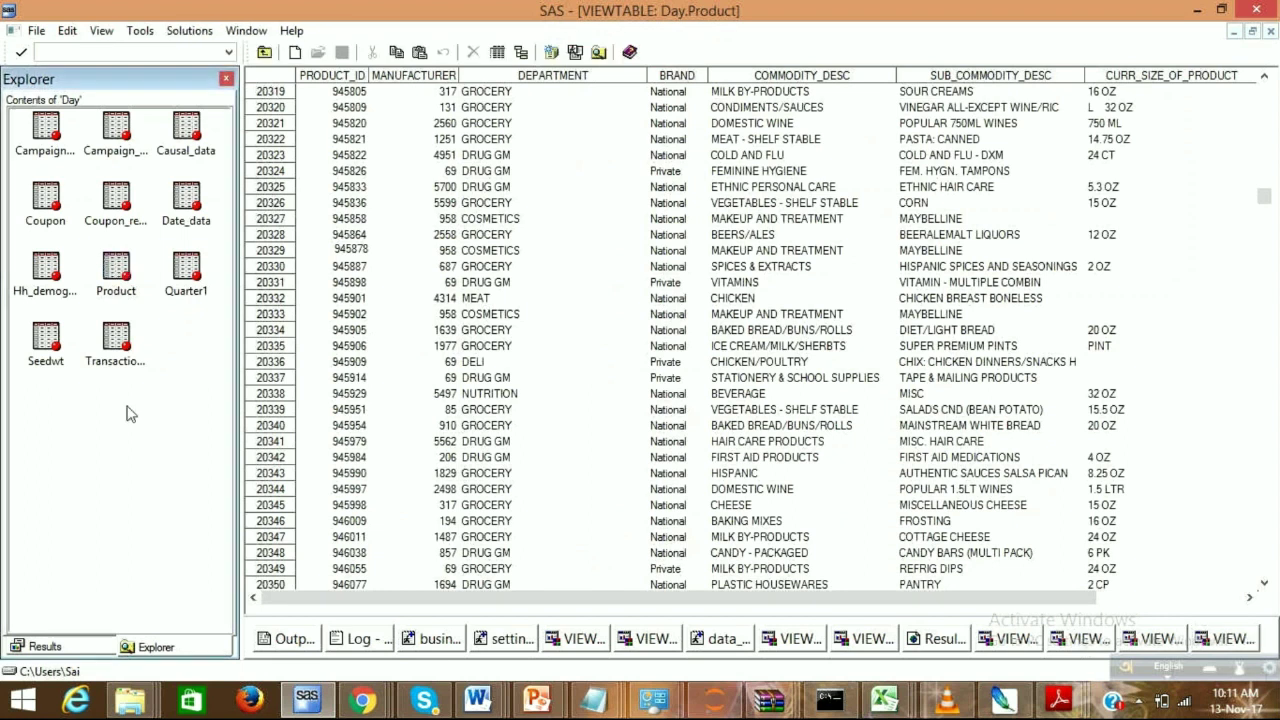
pyautogui.click(350, 91)
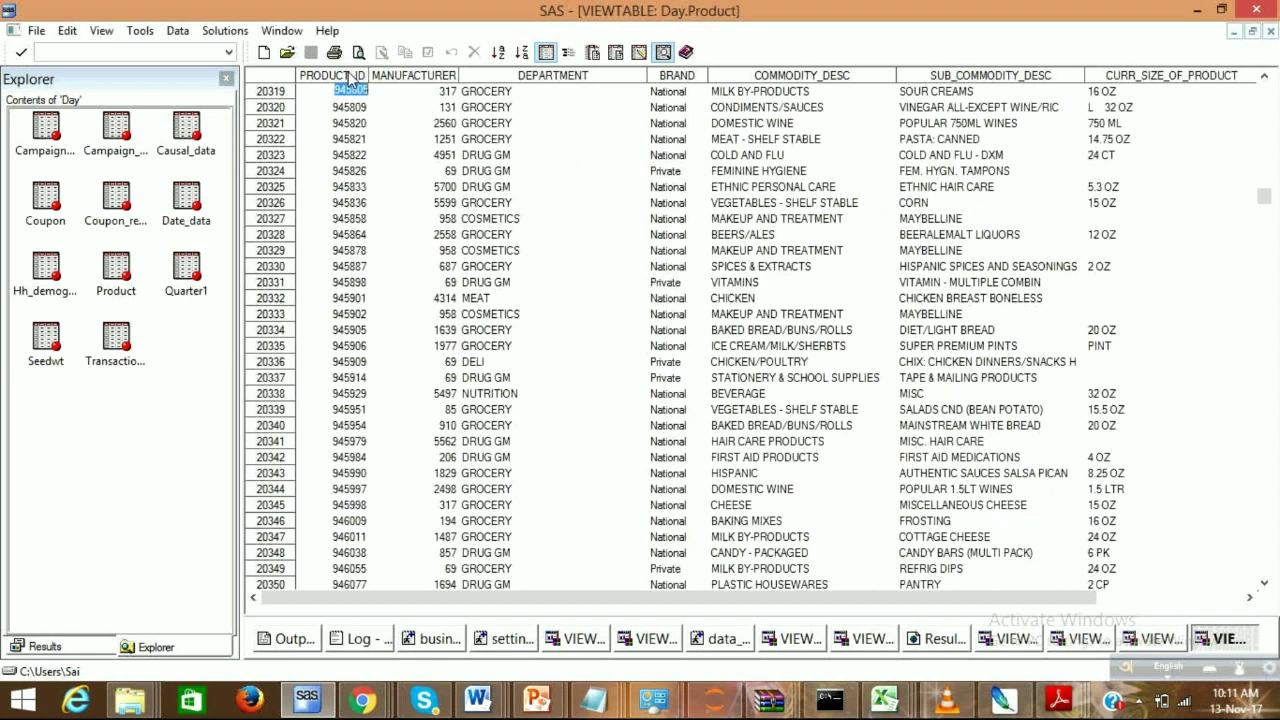
pyautogui.click(350, 76)
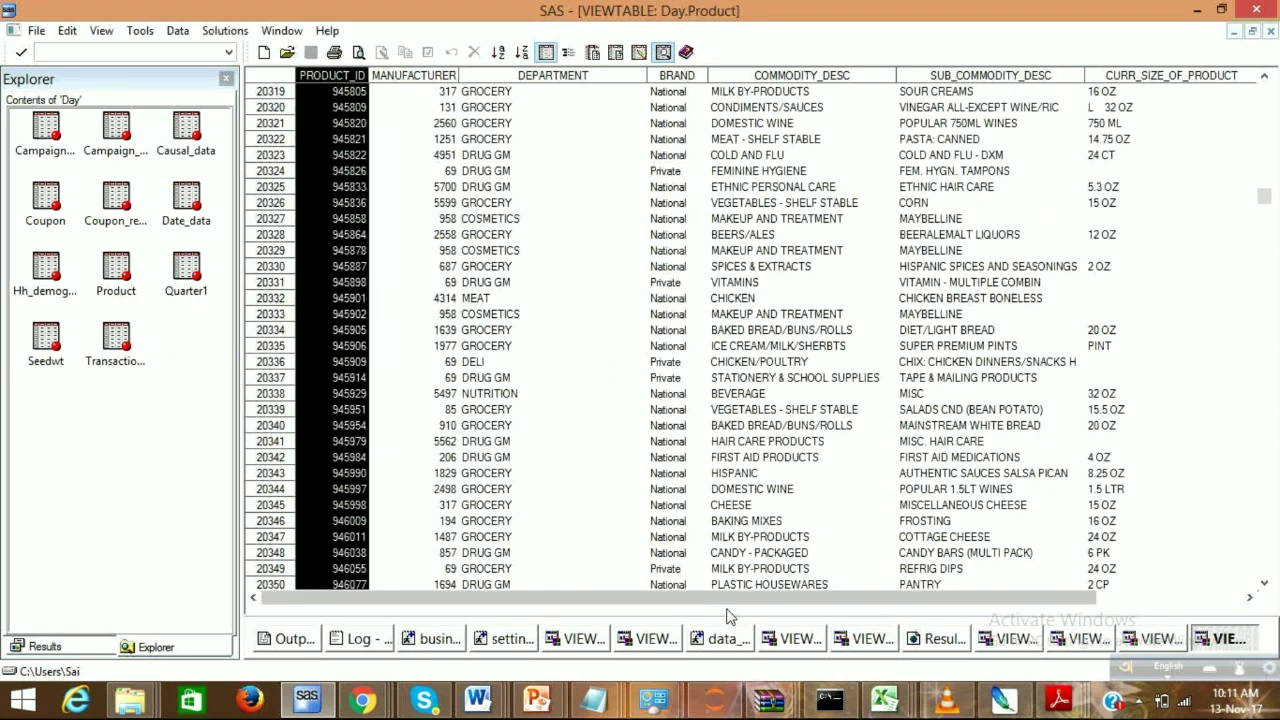
pyautogui.click(1097, 645)
pyautogui.click(356, 202)
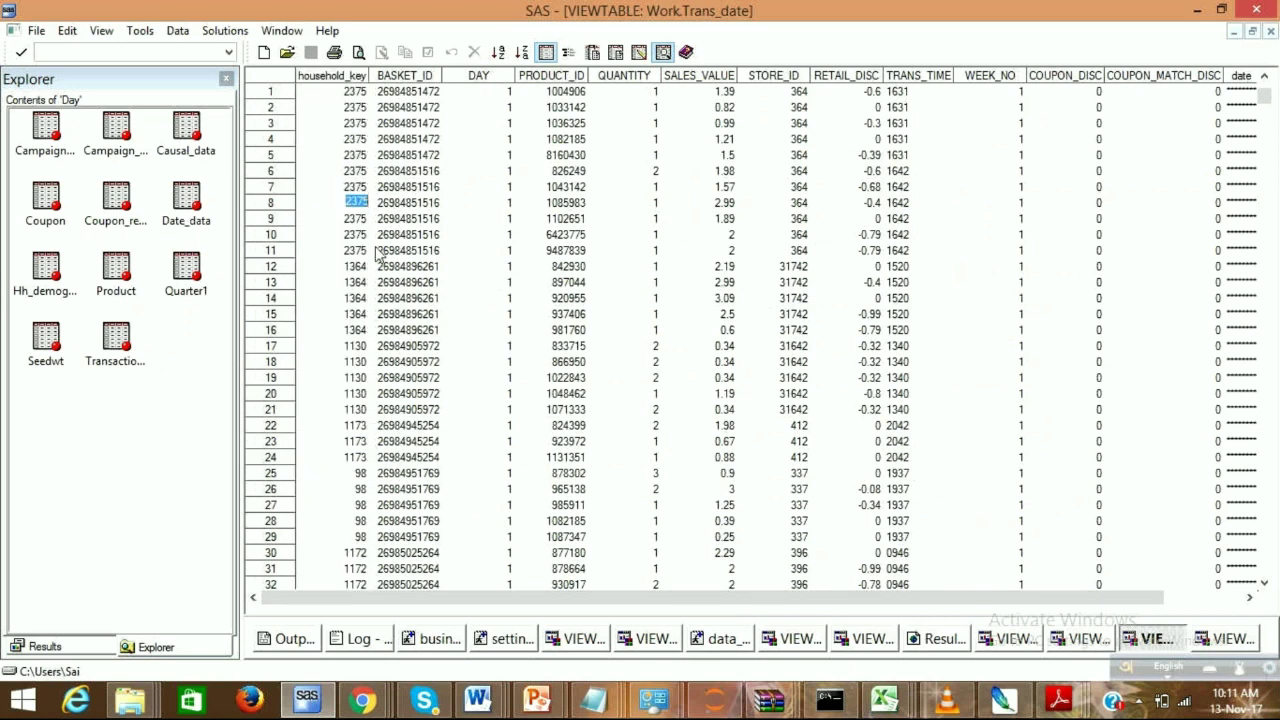
# - Open the Hh_demographic table from the Day library and look across its columns as far as household_key
pyautogui.click(149, 446)
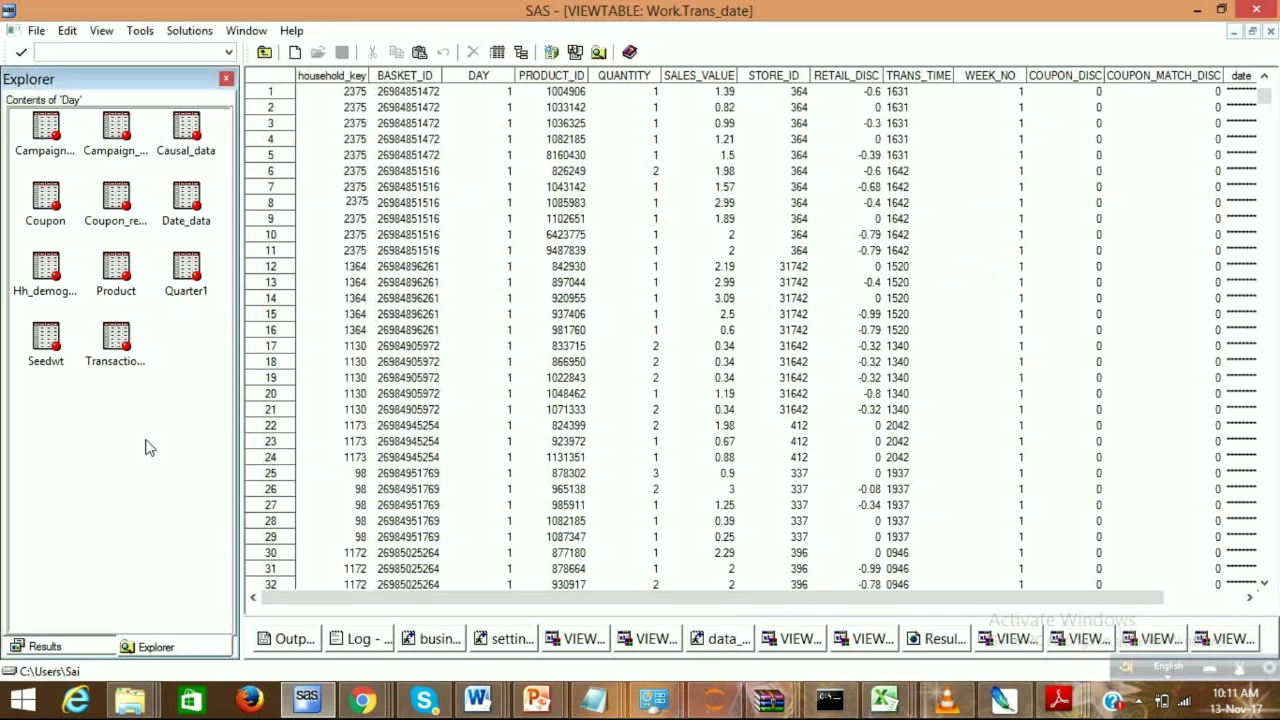
pyautogui.doubleClick(47, 292)
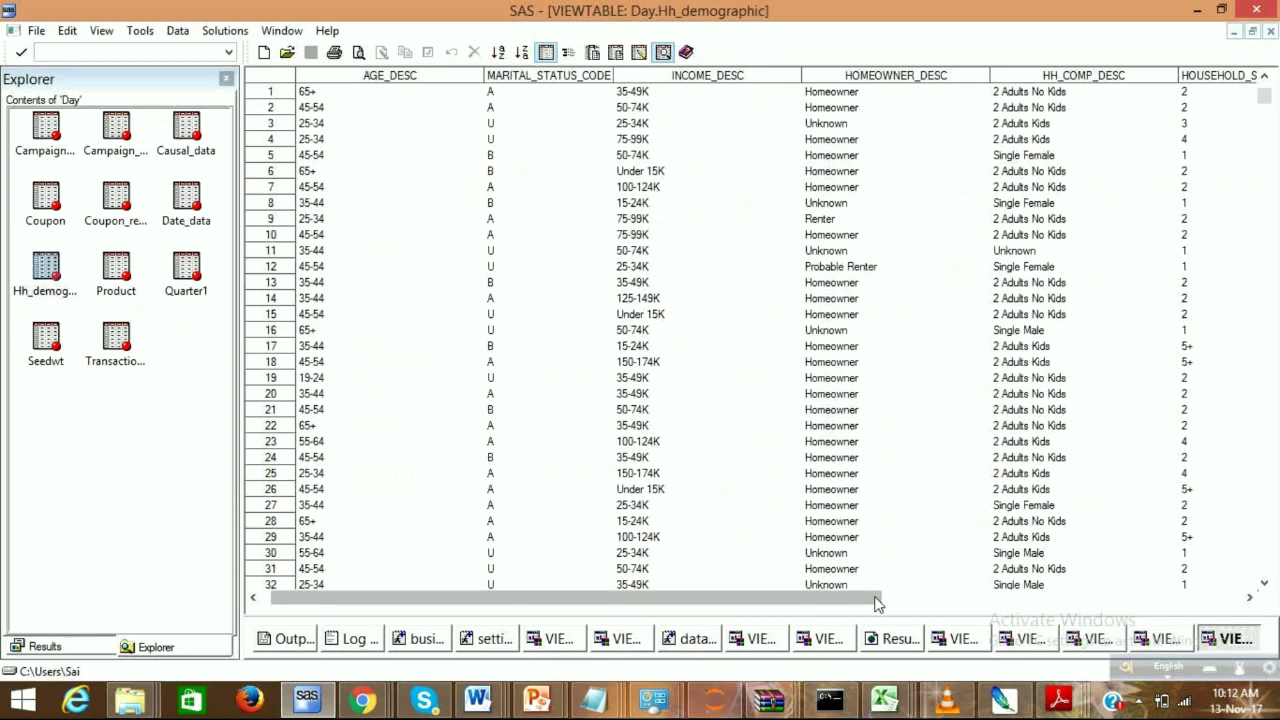
pyautogui.click(878, 603)
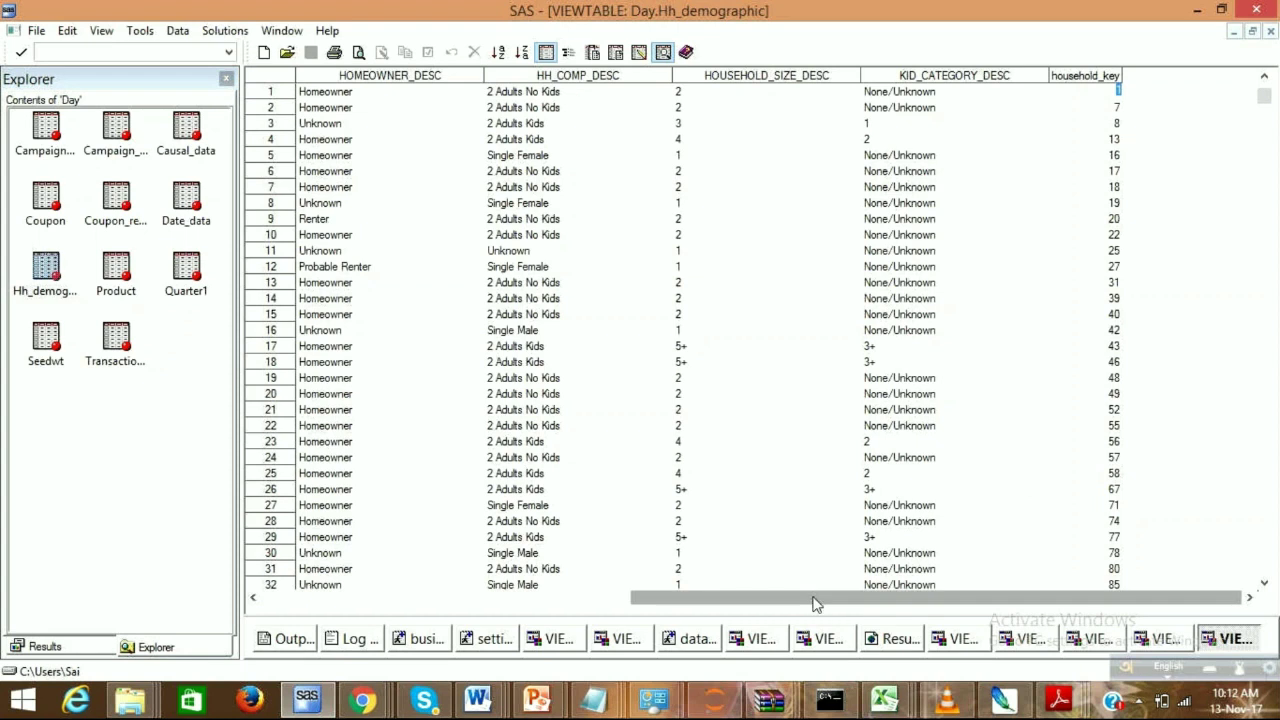
pyautogui.moveTo(815, 603); pyautogui.dragTo(563, 603)
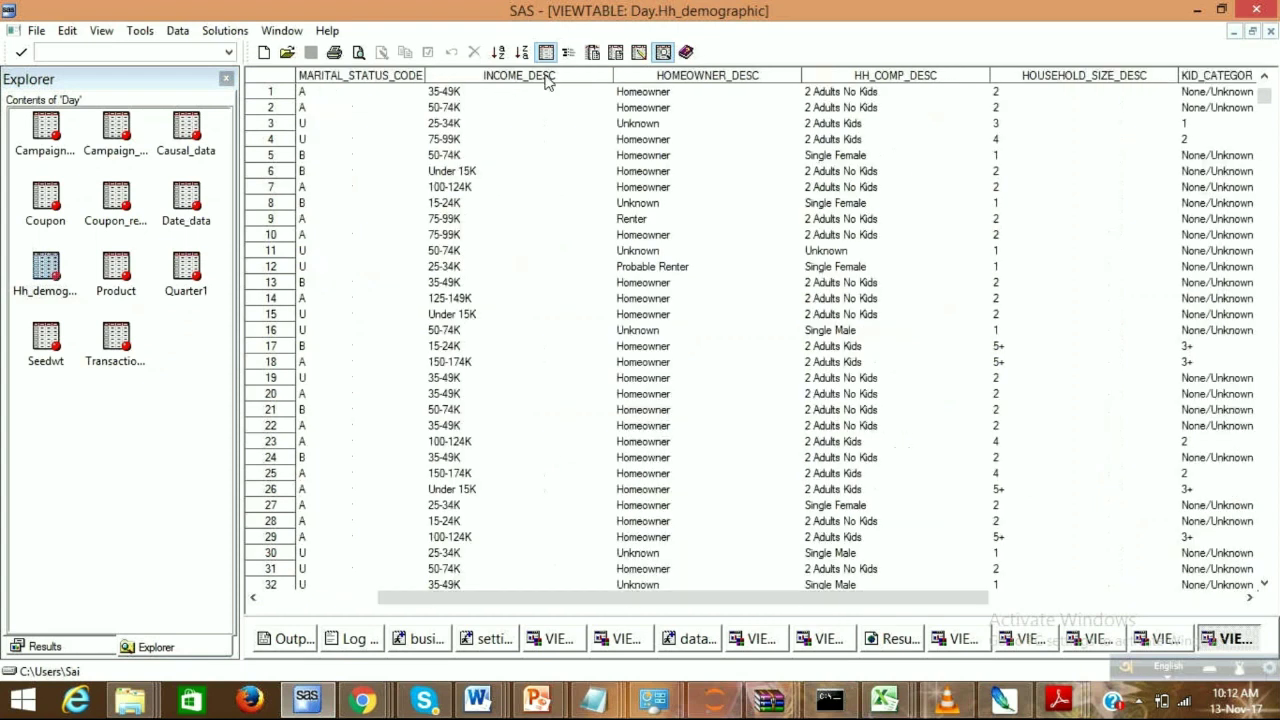
# - Examine the MARITAL_STATUS_CODE and HH_COMP_DESC columns of the Hh_demographic table
pyautogui.click(368, 78)
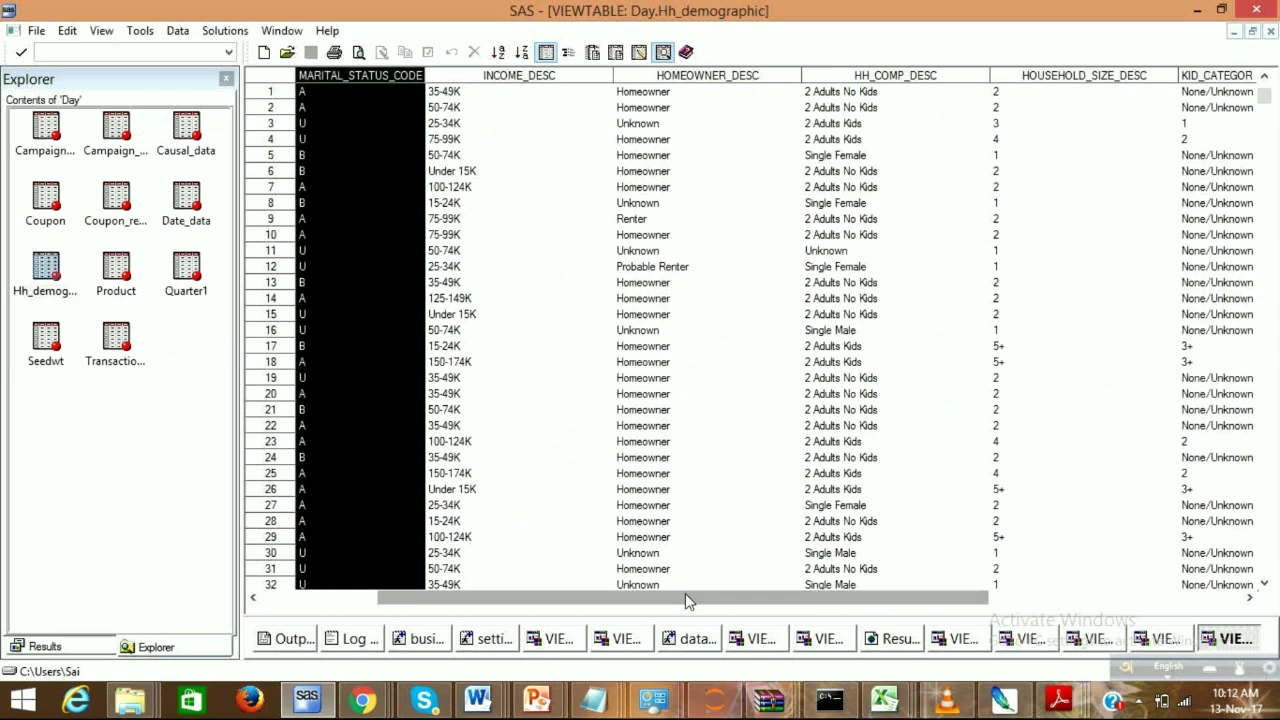
pyautogui.hscroll(-1, 368, 80)
pyautogui.click(368, 78)
pyautogui.click(548, 75)
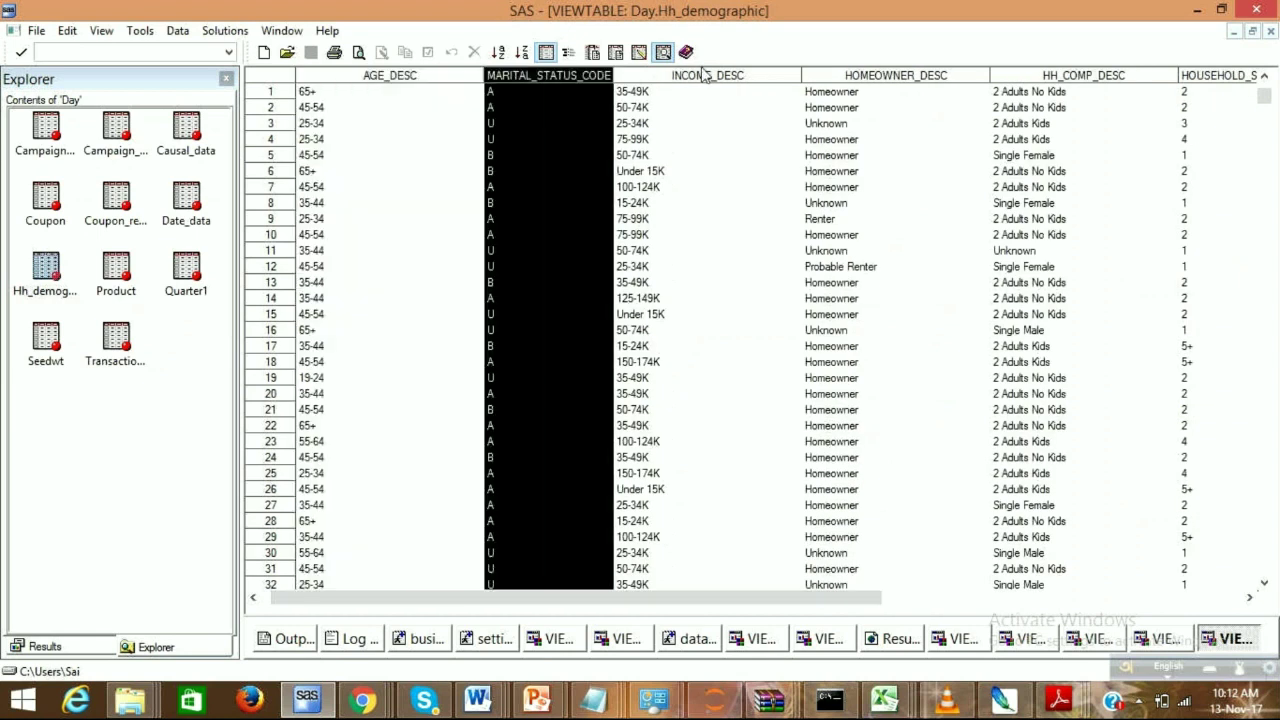
pyautogui.click(1043, 77)
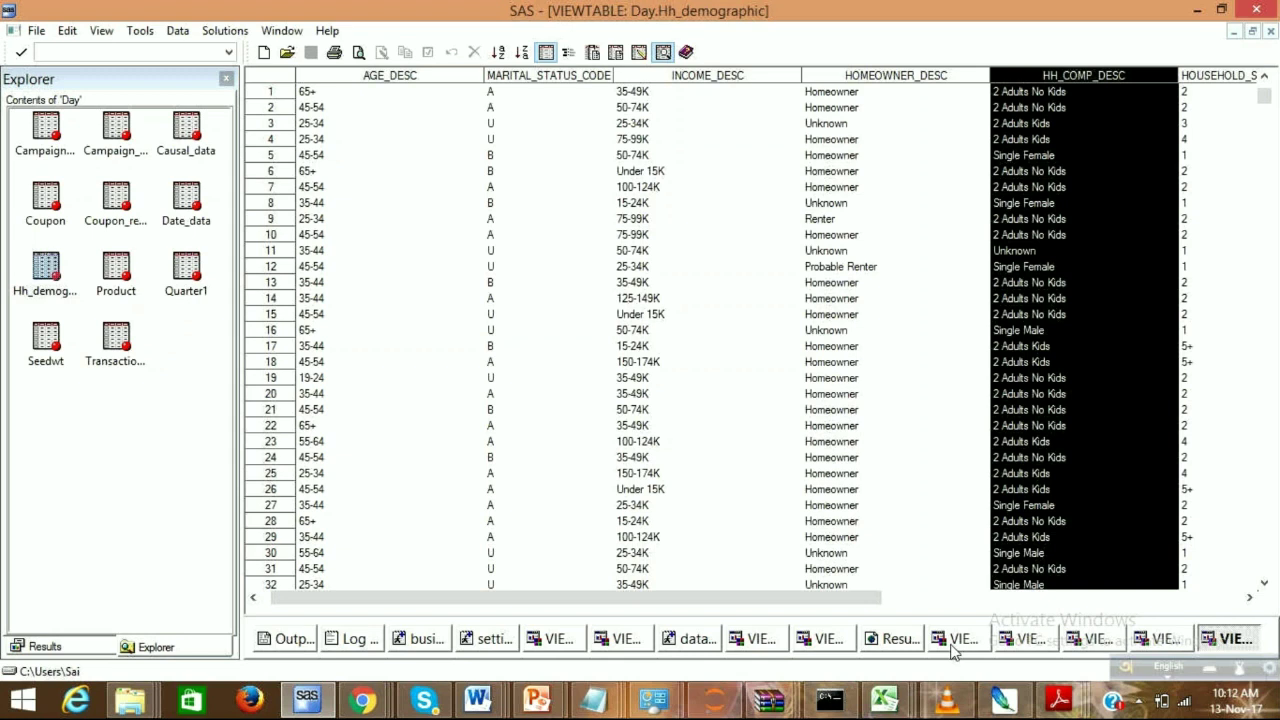
# - Return to the data_summary program and examine the DEPARTMENT and commodity columns selected by the trands_merge_prod query
pyautogui.click(697, 639)
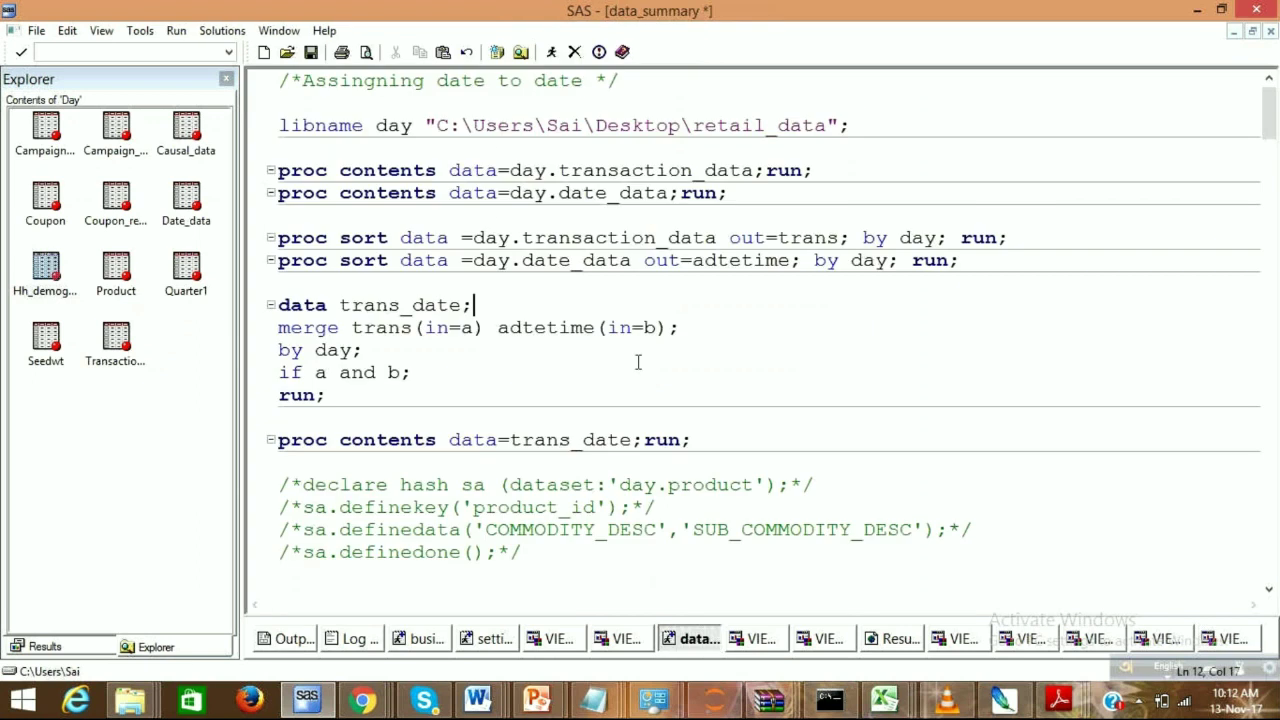
pyautogui.scroll(-6, 638, 362)
pyautogui.click(584, 283)
pyautogui.click(731, 329)
pyautogui.click(911, 238)
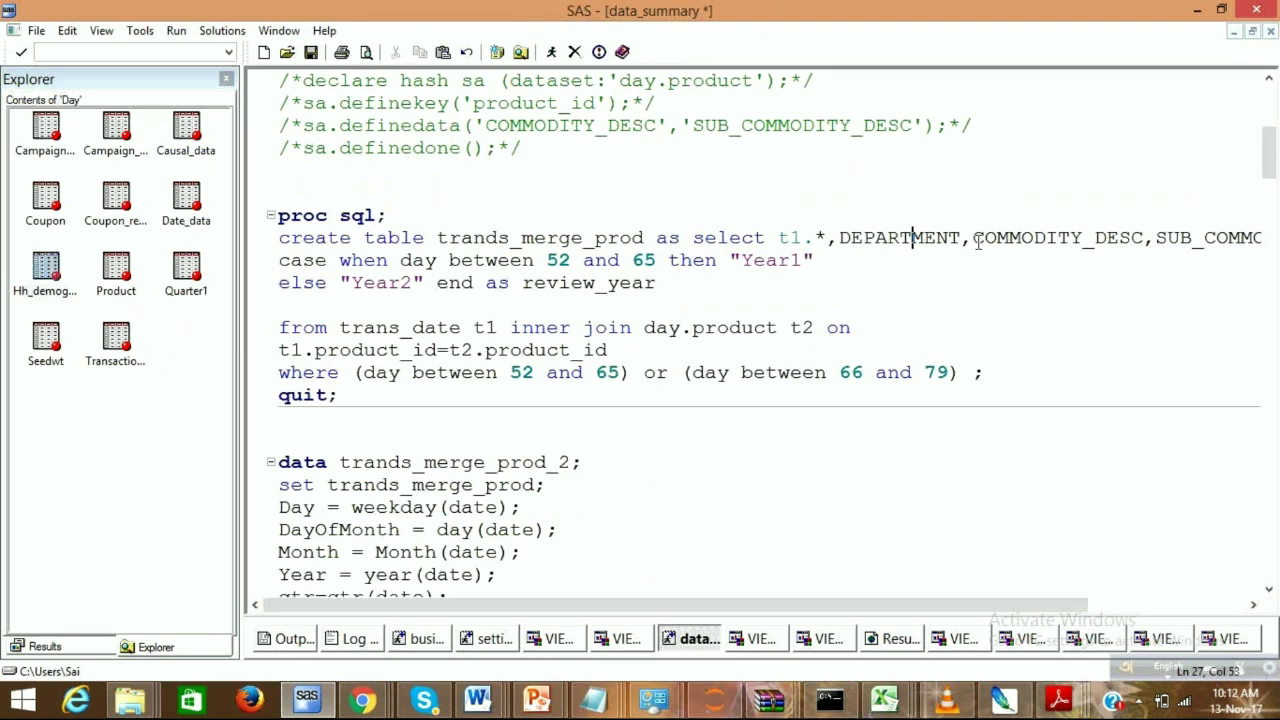
pyautogui.click(1010, 238)
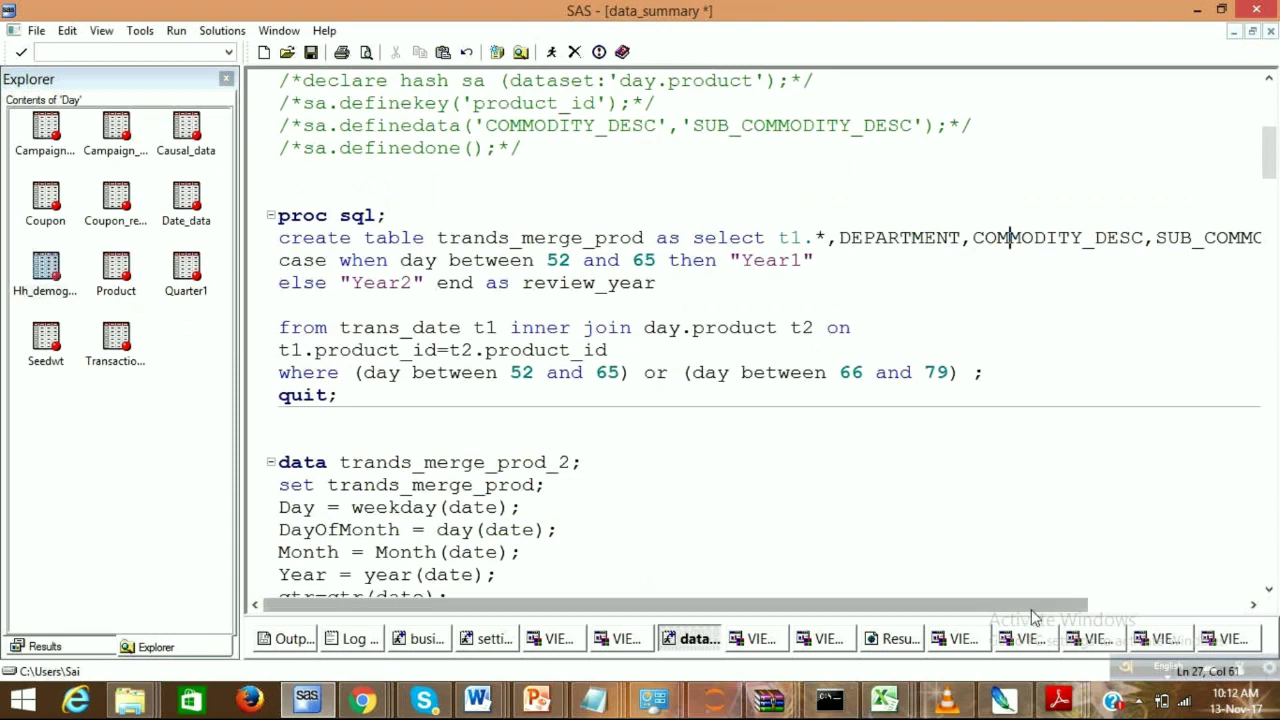
pyautogui.moveTo(1035, 617); pyautogui.dragTo(1062, 604)
pyautogui.click(448, 238)
pyautogui.click(887, 236)
pyautogui.click(1078, 236)
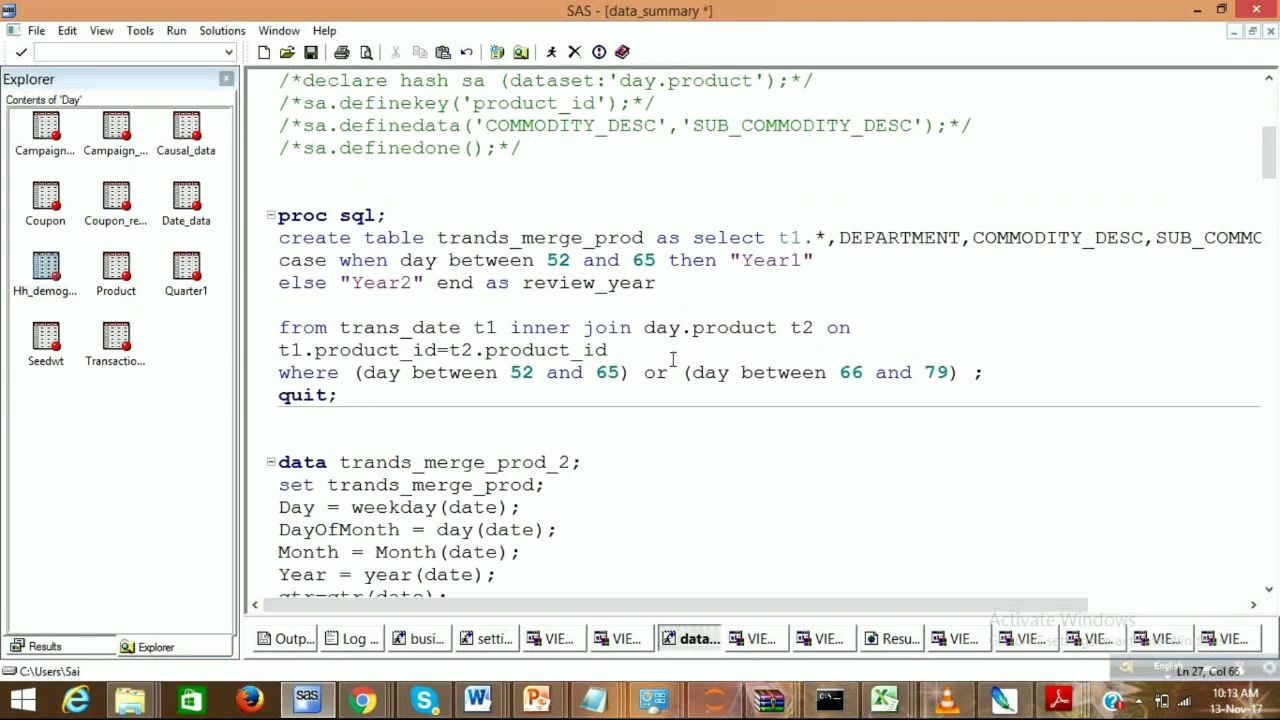
# - Examine the day ranges in the trands_merge_prod query's where clause and its Year1 case condition
pyautogui.click(655, 373)
pyautogui.click(498, 372)
pyautogui.doubleClick(522, 373)
pyautogui.click(731, 373)
pyautogui.click(828, 261)
# - Examine the business_summary query's customer count, basket, sales and quantity aggregations, its source table and its grouping by review_year
pyautogui.scroll(-2, 825, 262)
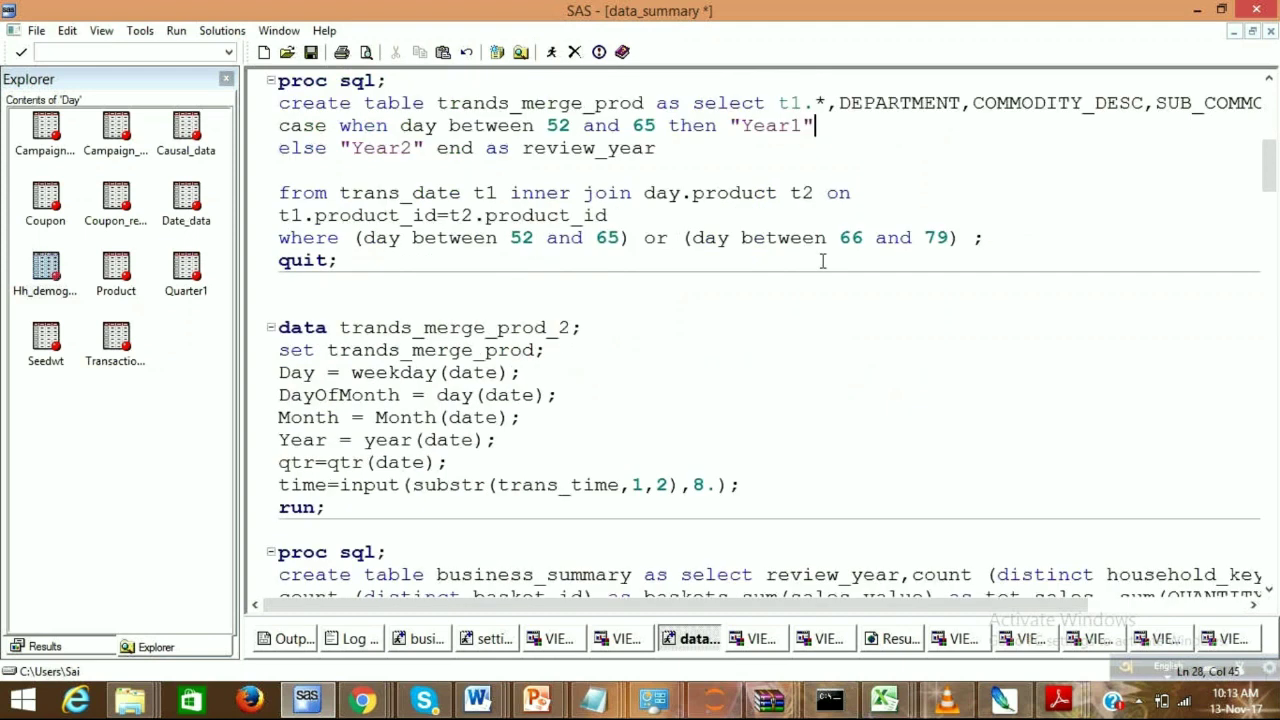
pyautogui.scroll(-2, 822, 261)
pyautogui.scroll(-2, 822, 261)
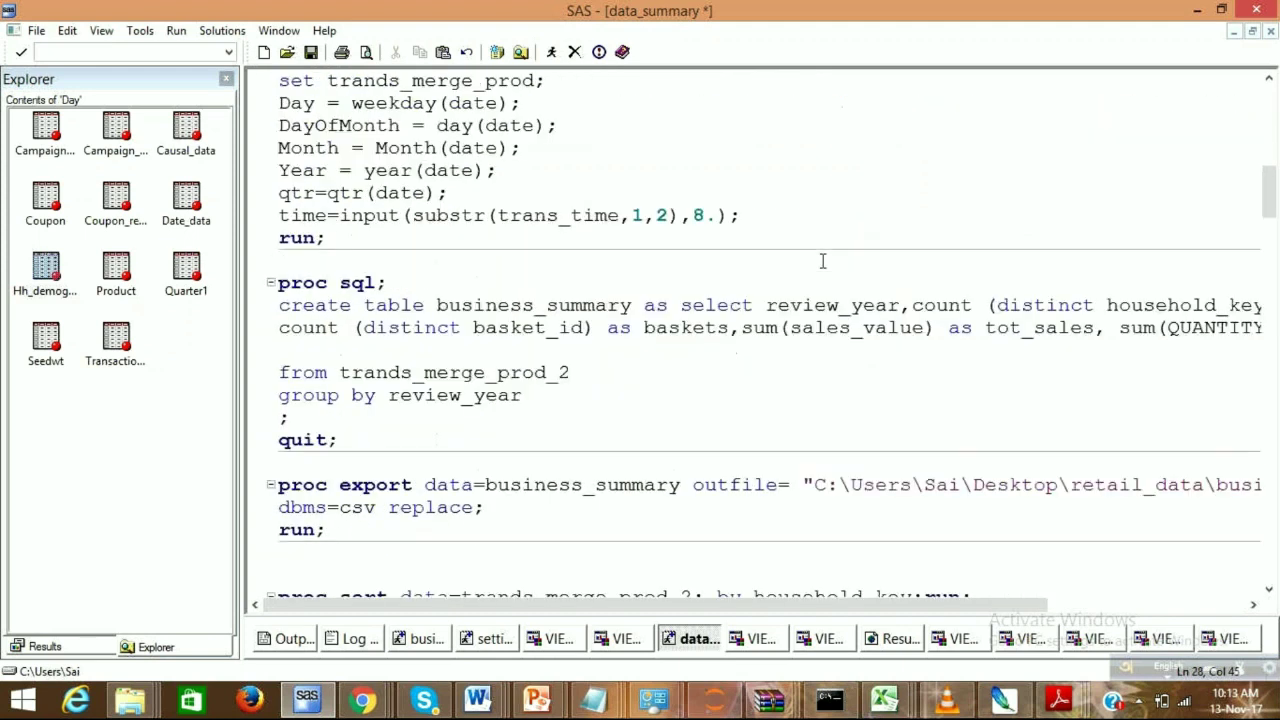
pyautogui.moveTo(885, 606); pyautogui.dragTo(961, 606)
pyautogui.click(960, 305)
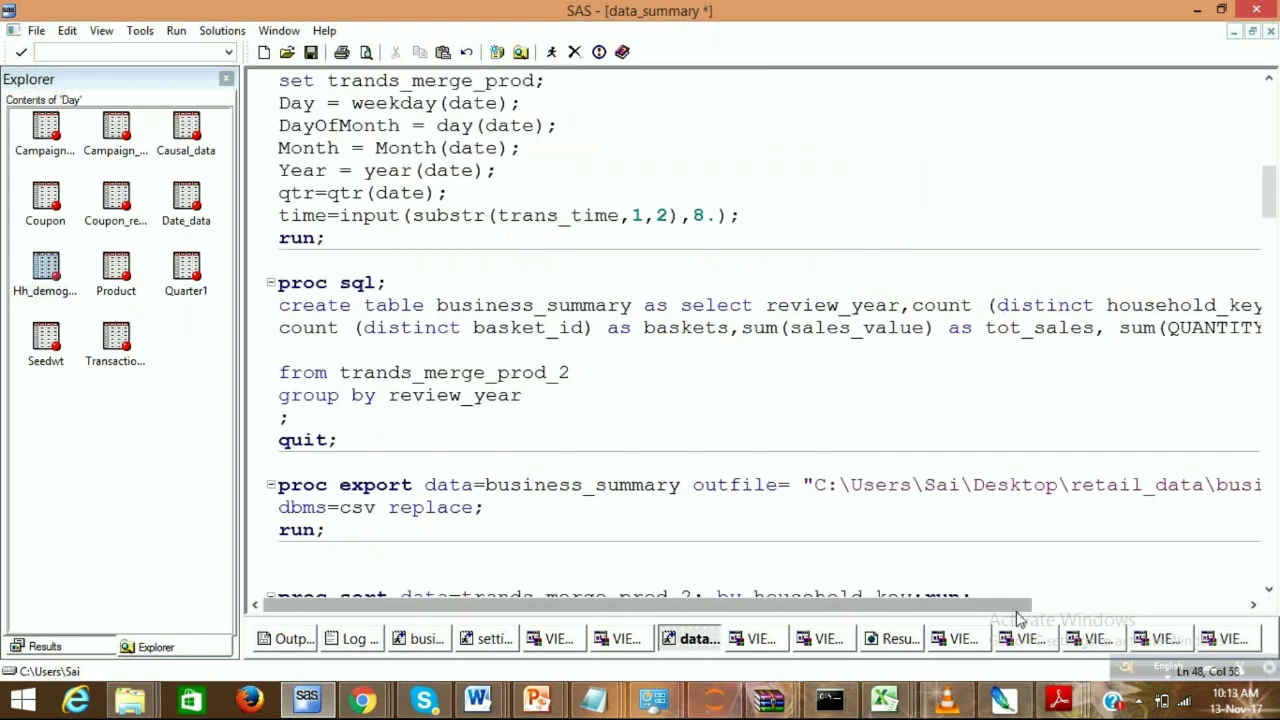
pyautogui.moveTo(1018, 604); pyautogui.dragTo(1180, 604)
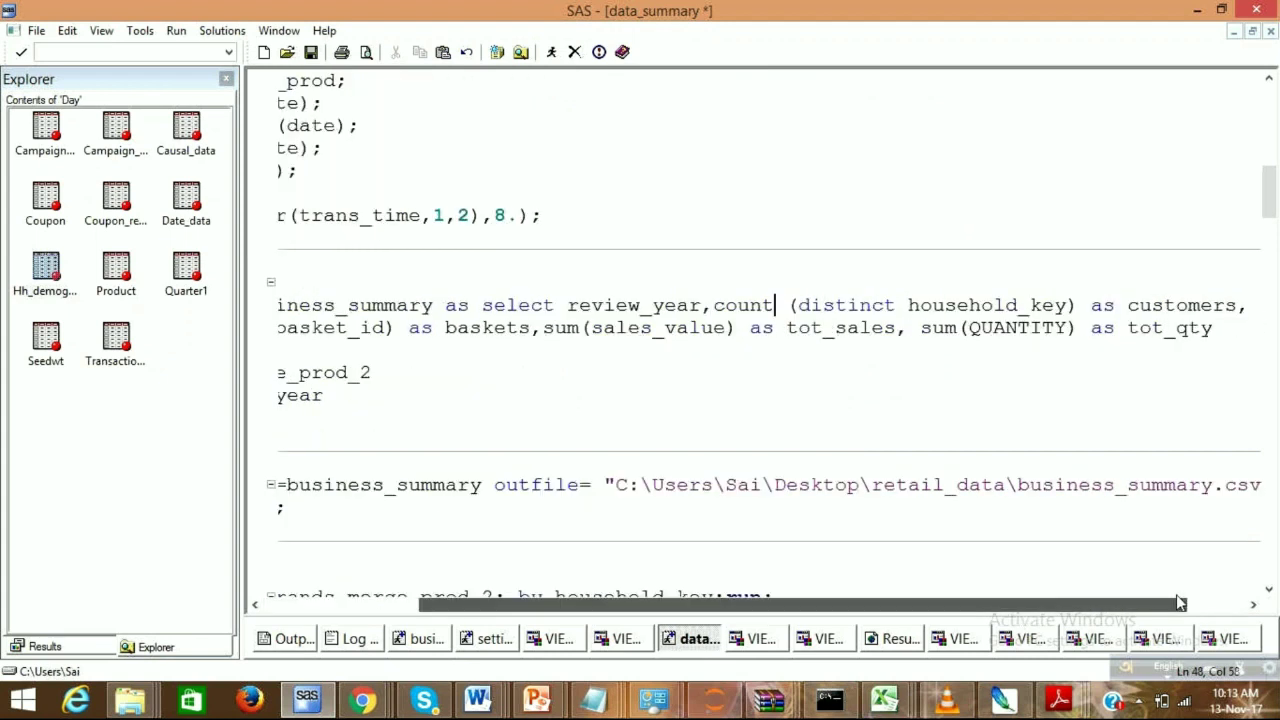
pyautogui.click(646, 397)
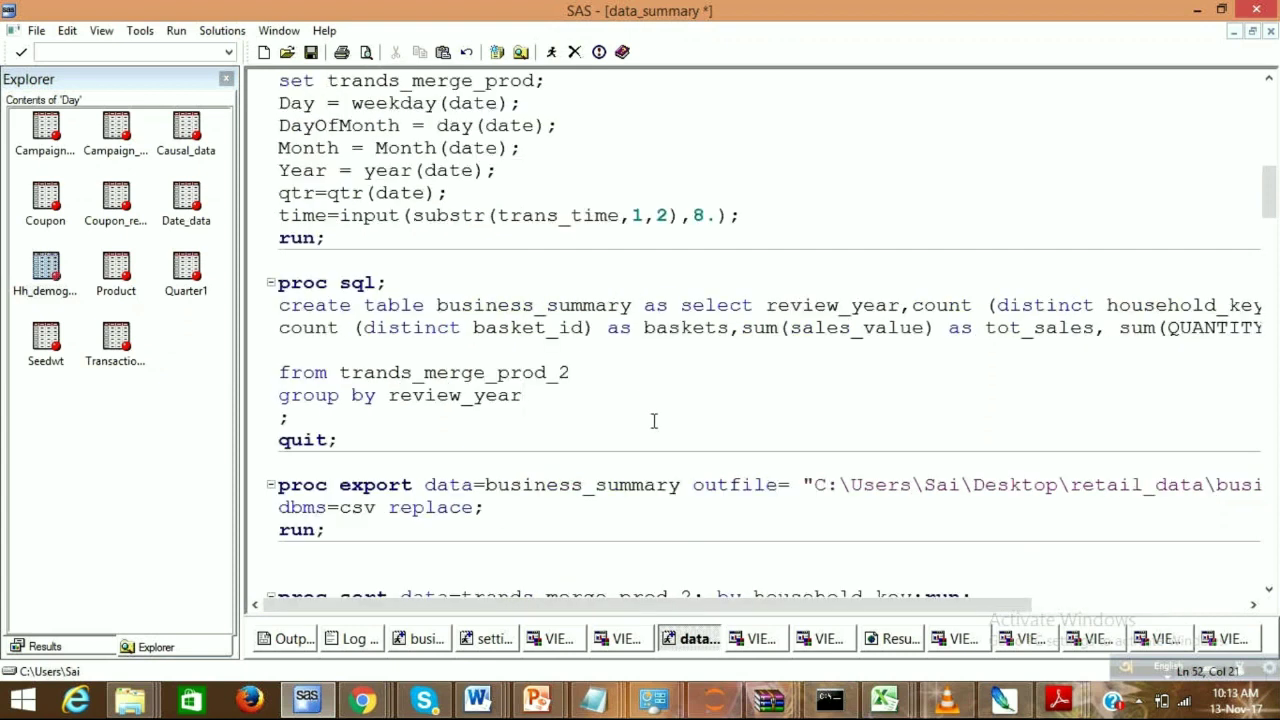
pyautogui.scroll(-2, 654, 421)
pyautogui.click(553, 236)
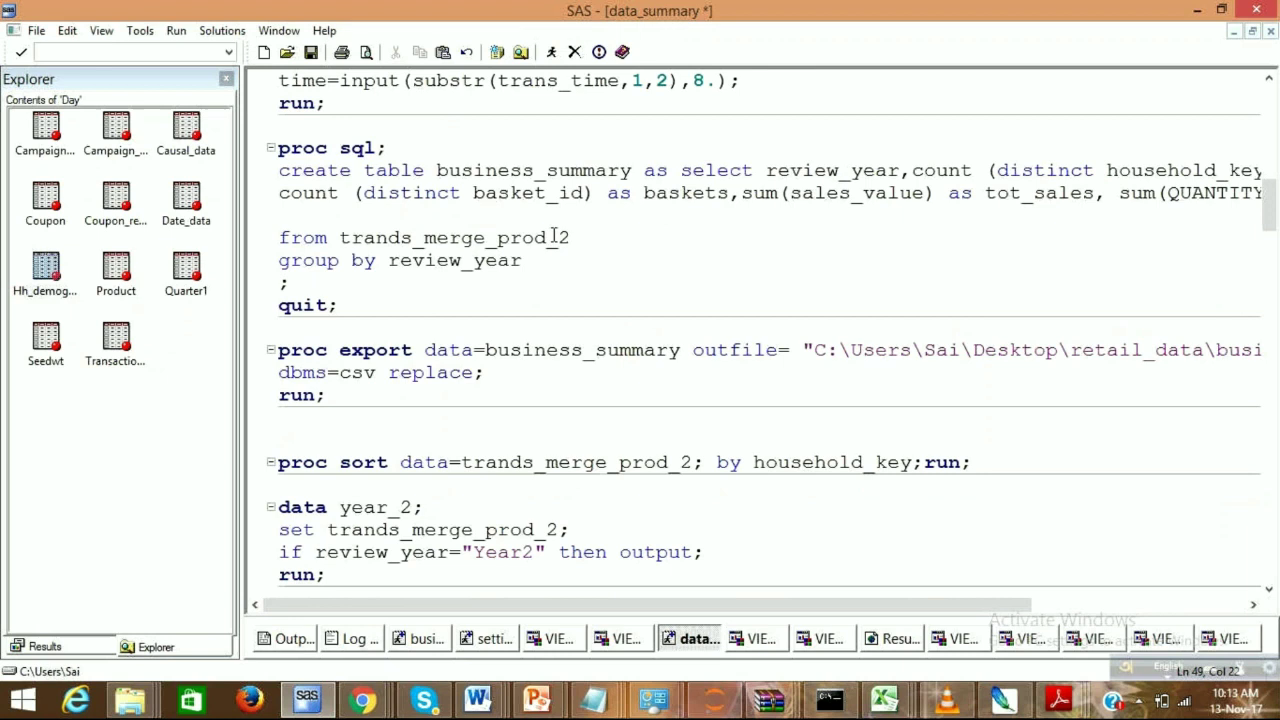
# - Examine the year_2 and year_1 data steps and the year_2_cust merge that flags customers as Retained or New
pyautogui.scroll(-3, 652, 330)
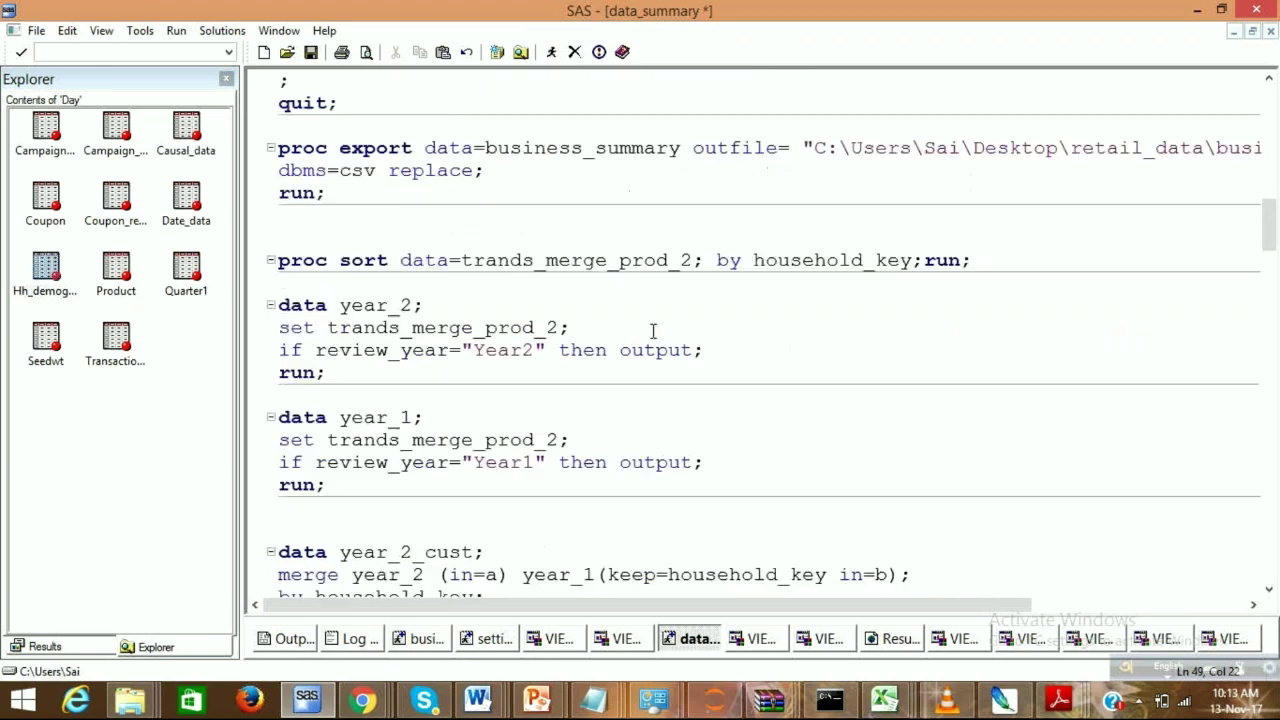
pyautogui.scroll(-3, 652, 330)
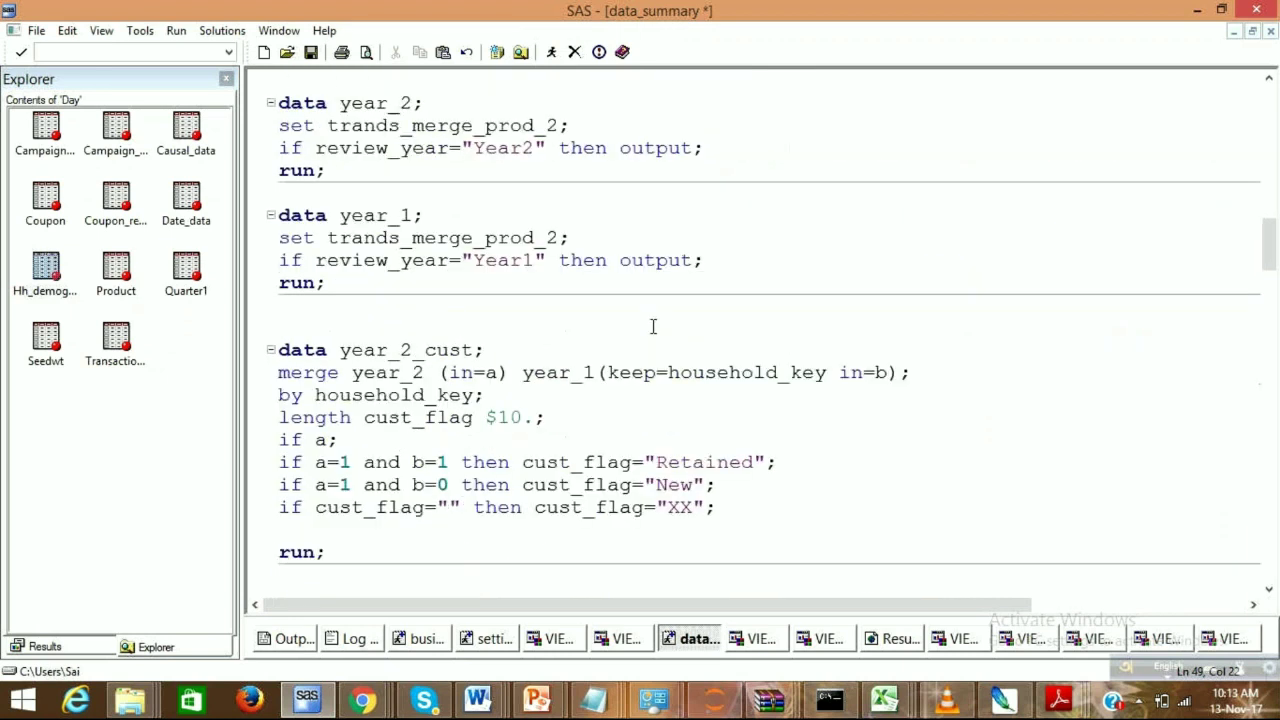
pyautogui.scroll(-2, 653, 326)
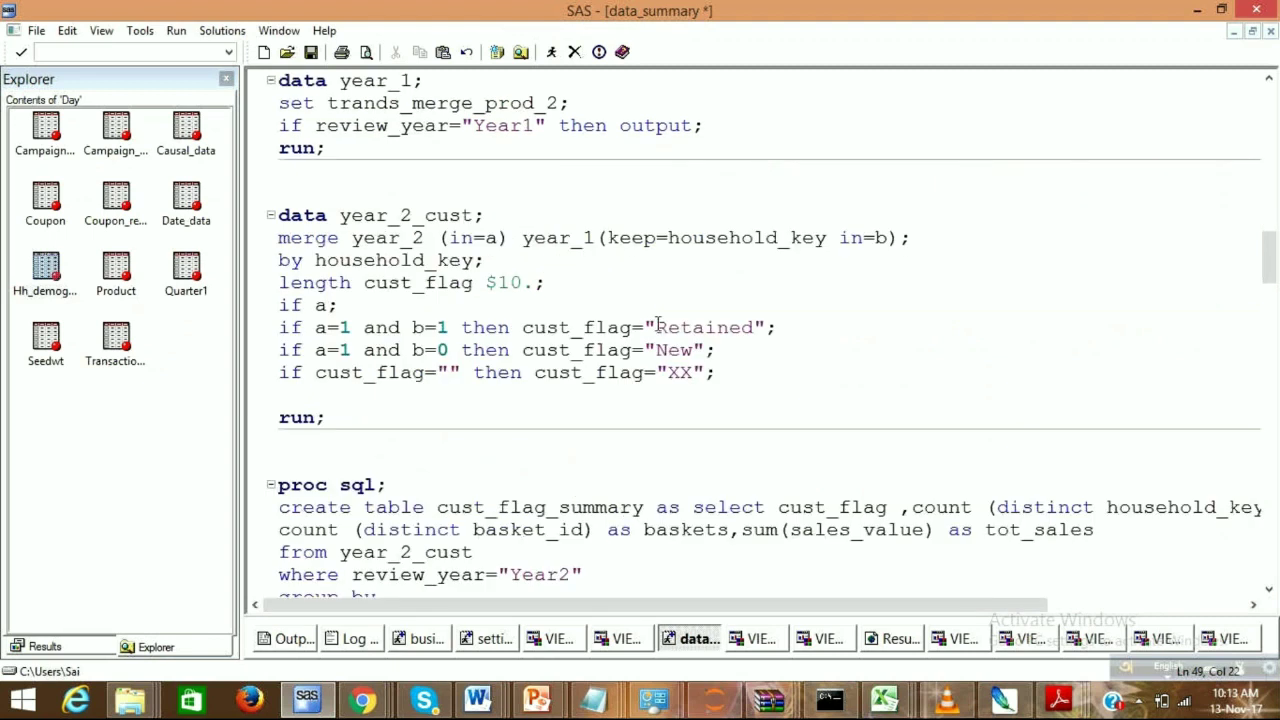
# - Examine the department-level summary_dept query and the export, sort and transpose steps that process its output
pyautogui.scroll(-3, 657, 325)
pyautogui.scroll(-5, 657, 325)
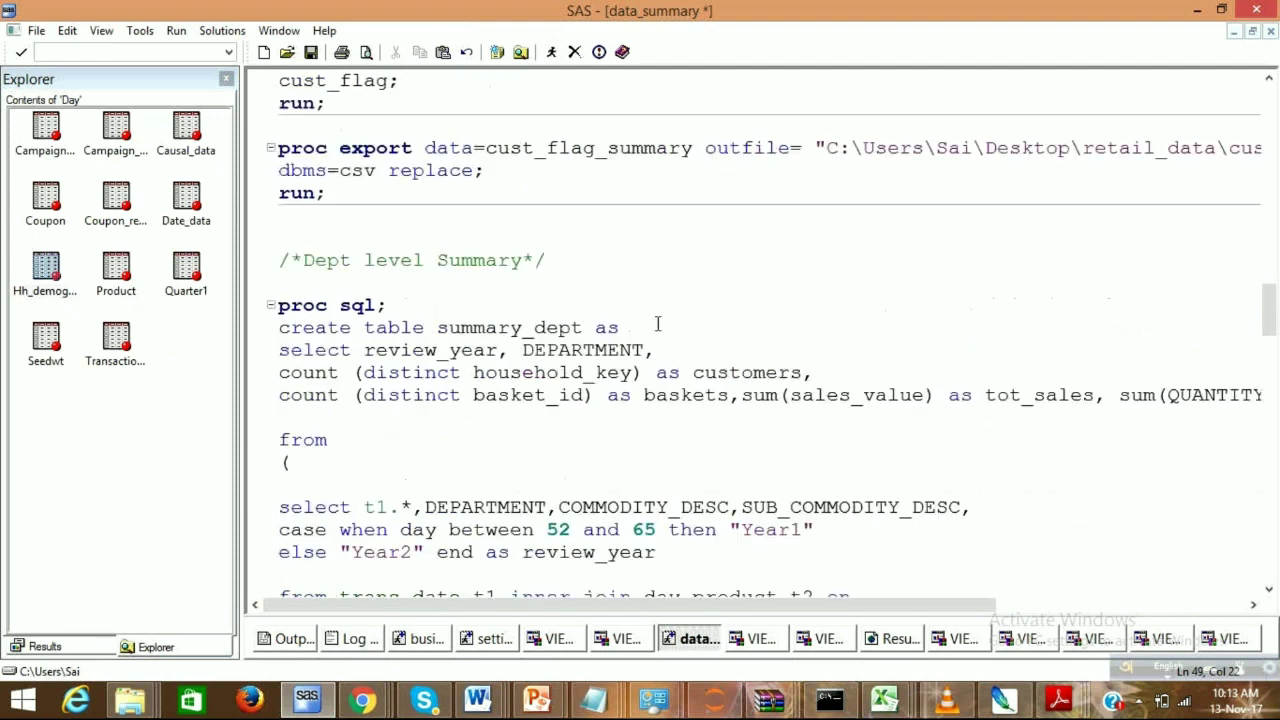
pyautogui.scroll(-6, 657, 325)
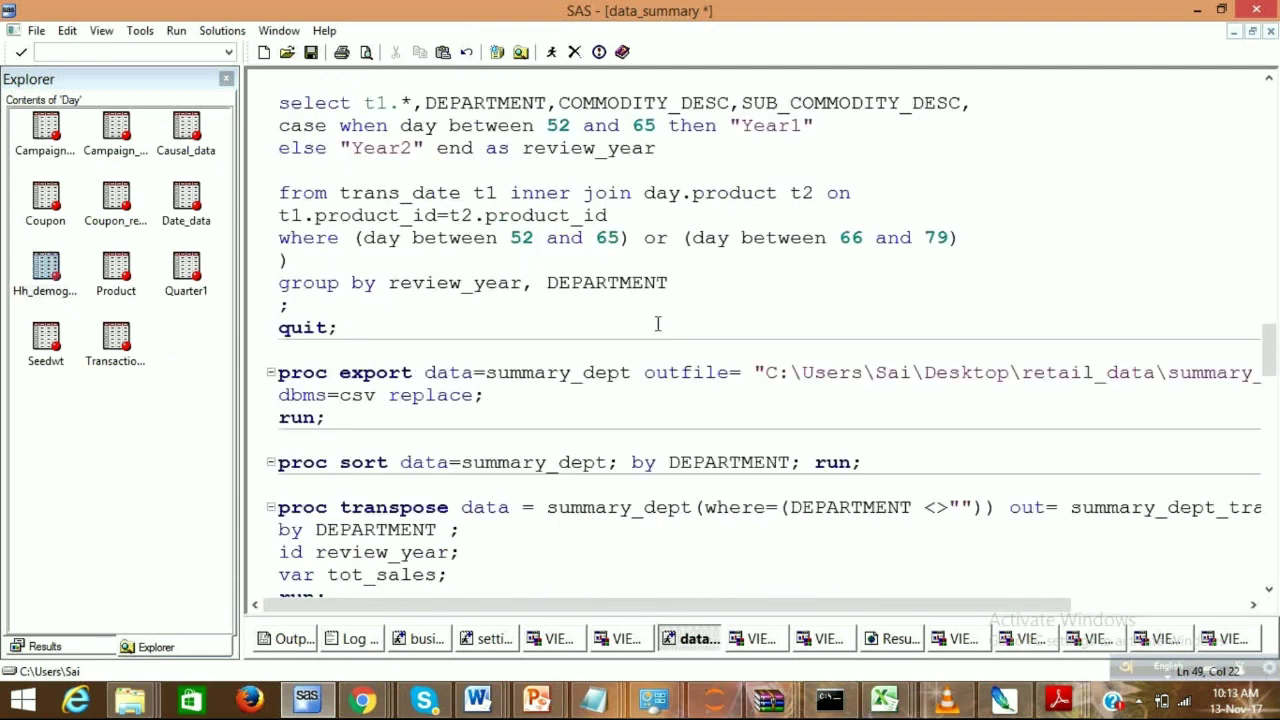
pyautogui.scroll(-3, 658, 324)
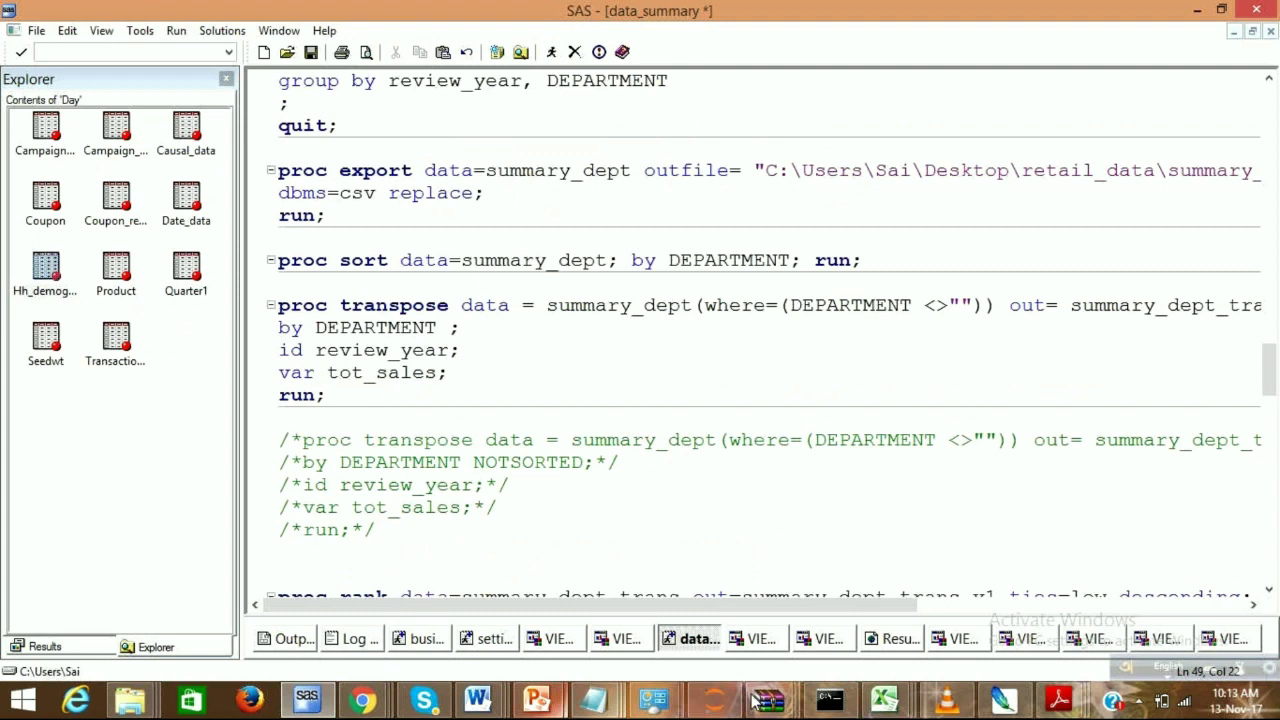
# - Switch to the business_summary workbook in Excel and examine the Year1 and Year2 customers, baskets, tot_sales, tot_qty and SPC figures
pyautogui.click(884, 700)
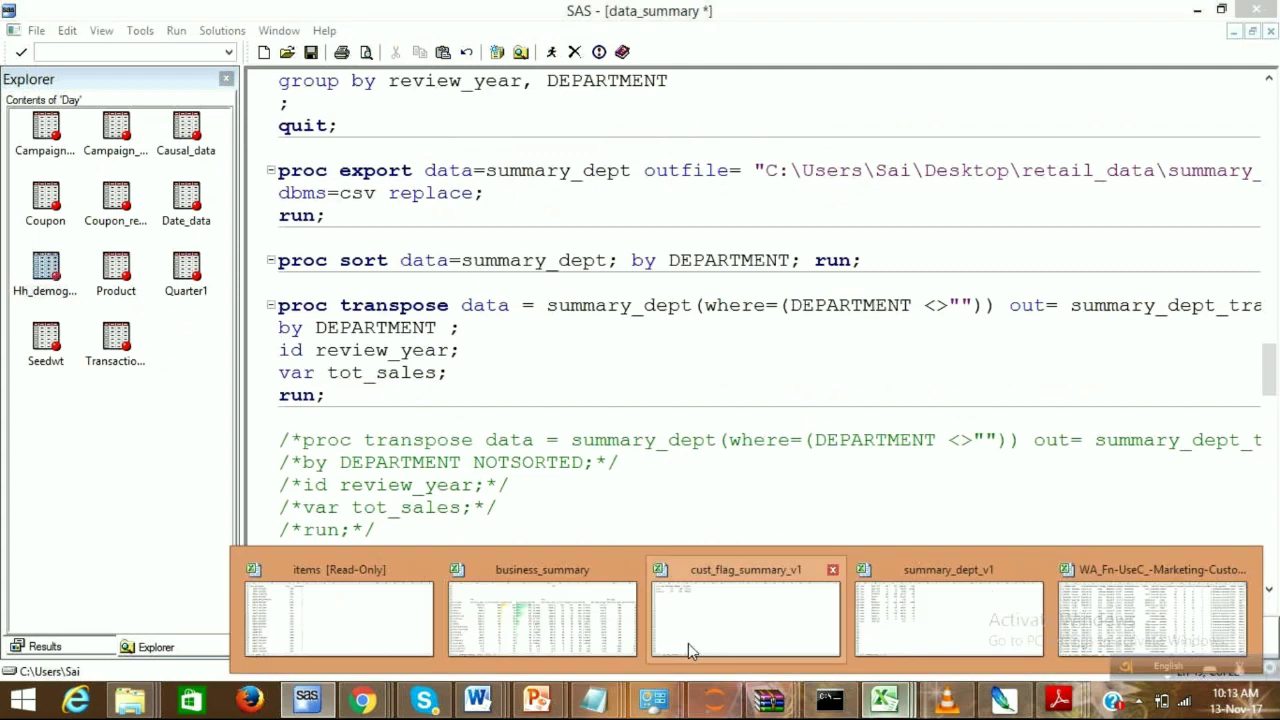
pyautogui.click(579, 609)
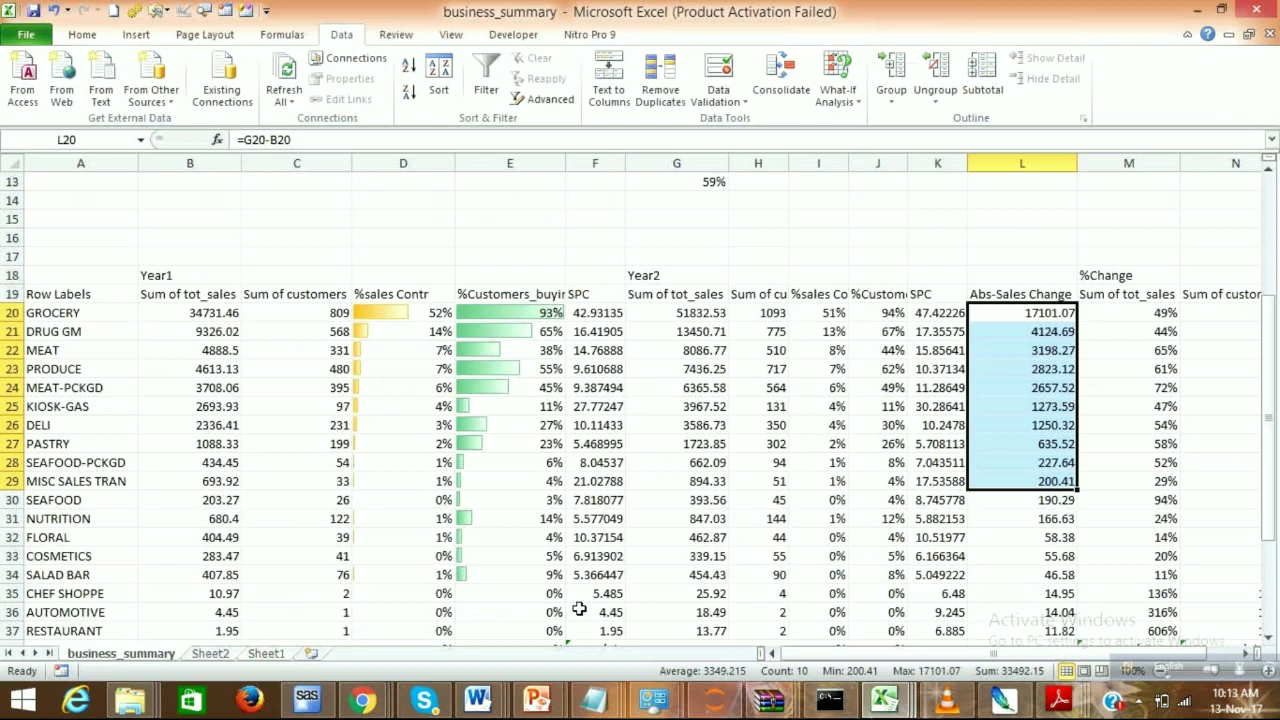
pyautogui.scroll(4, 579, 609)
pyautogui.click(265, 181)
pyautogui.click(42, 219)
pyautogui.moveTo(200, 200); pyautogui.dragTo(223, 229)
pyautogui.moveTo(318, 200); pyautogui.dragTo(613, 215)
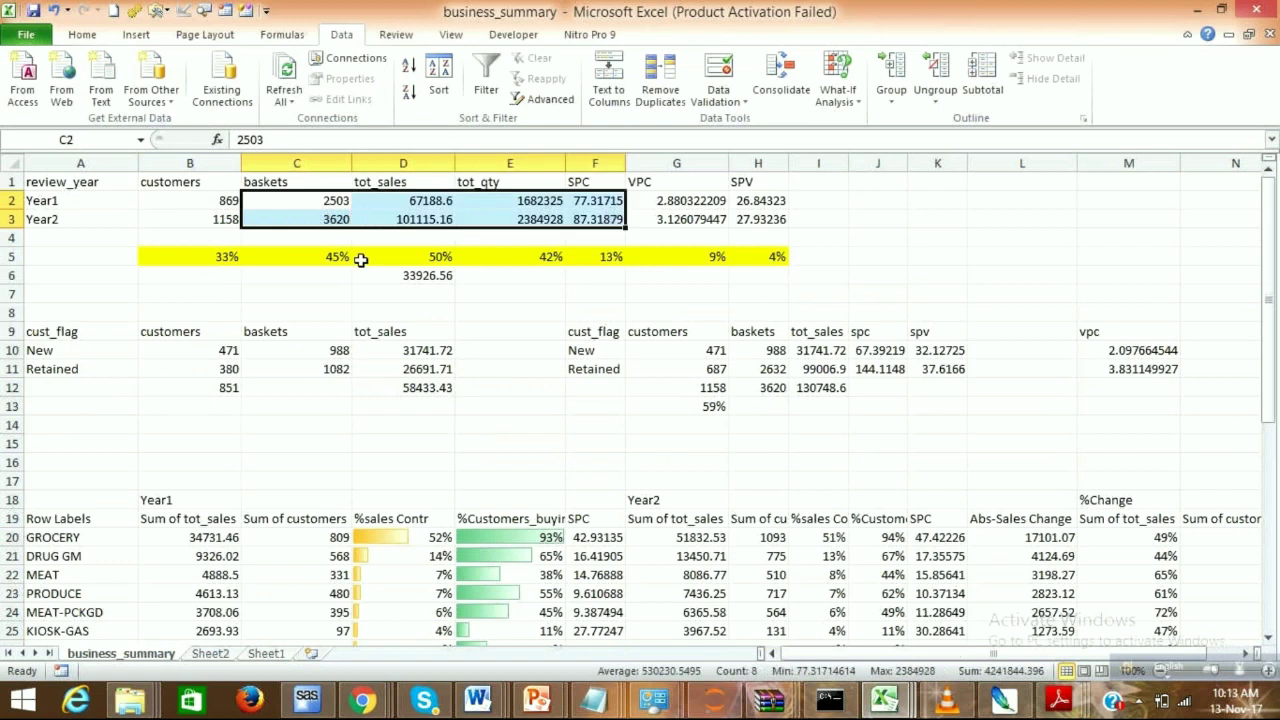
# - Inspect the yearly growth formulas for customers and tot_sales, and look at the spc column of the cust_flag table
pyautogui.doubleClick(190, 257)
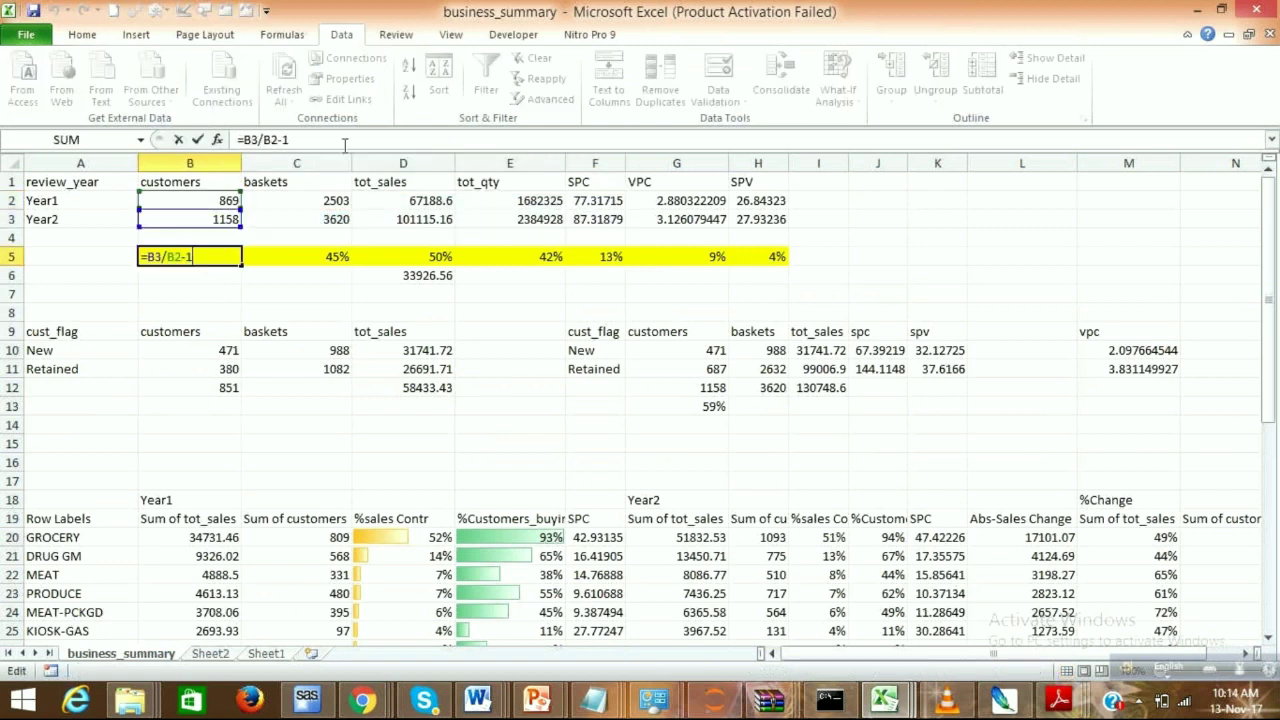
pyautogui.press('Return')
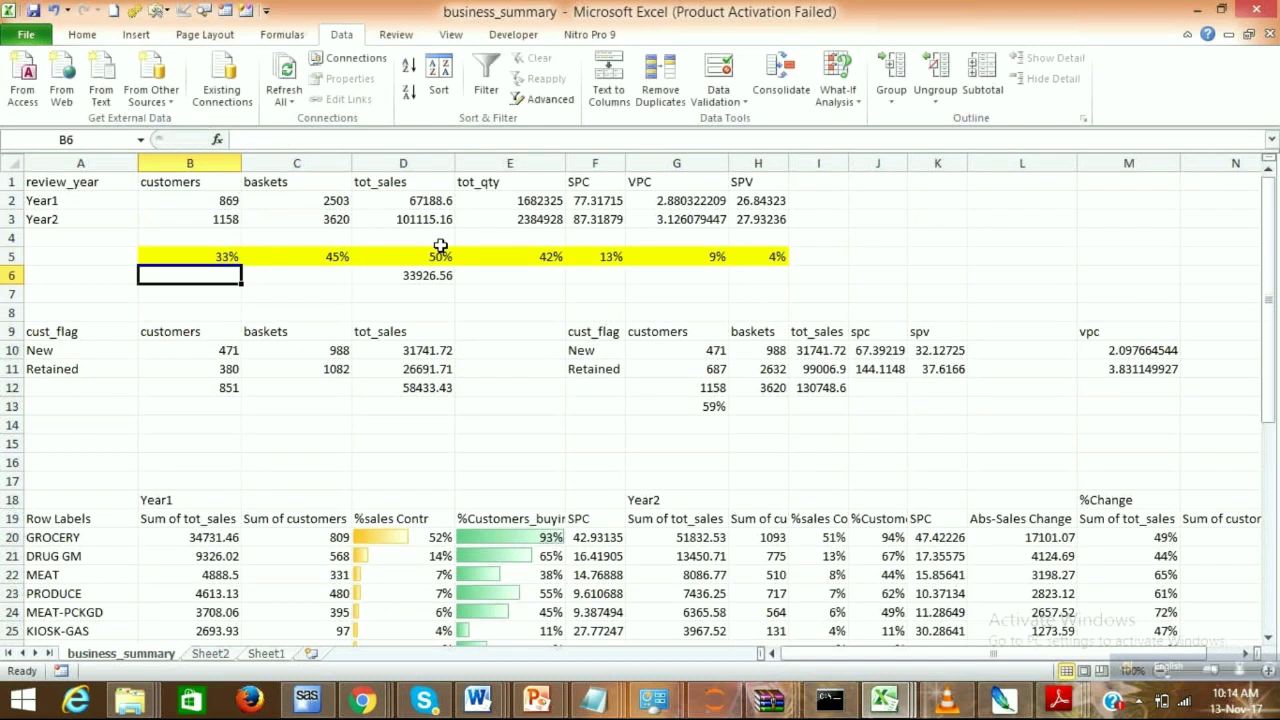
pyautogui.doubleClick(440, 252)
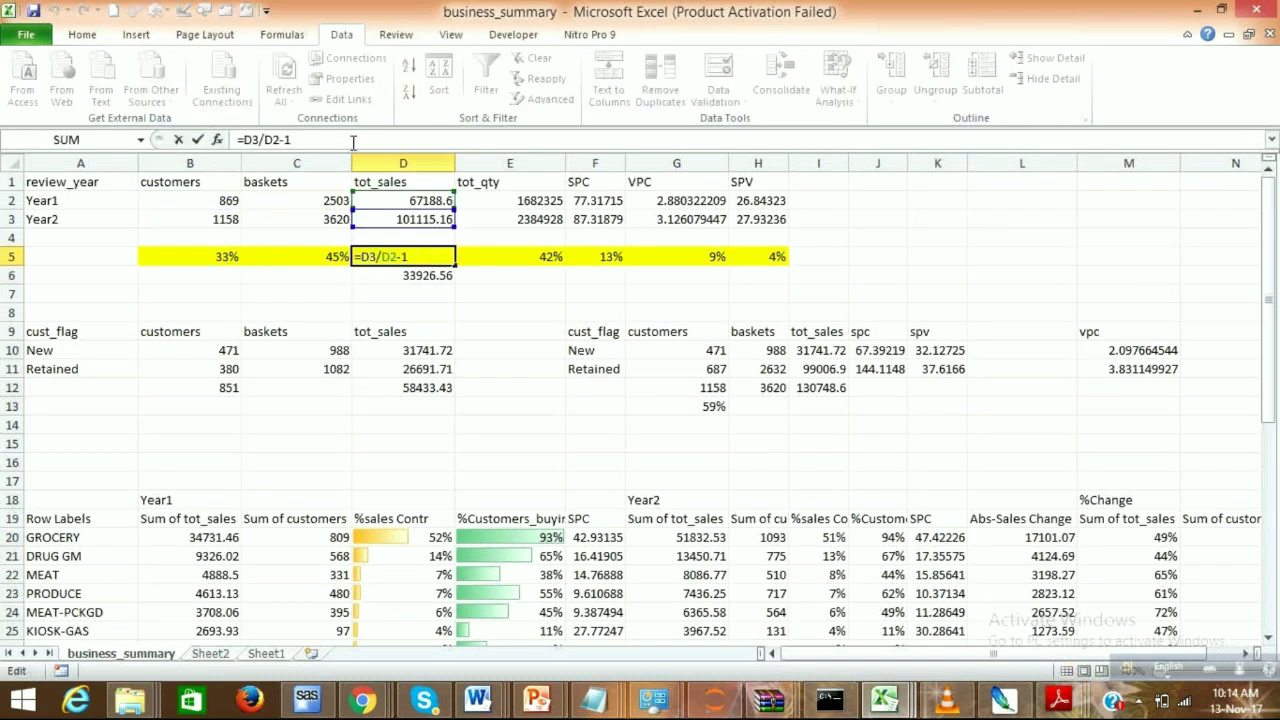
pyautogui.press('Return')
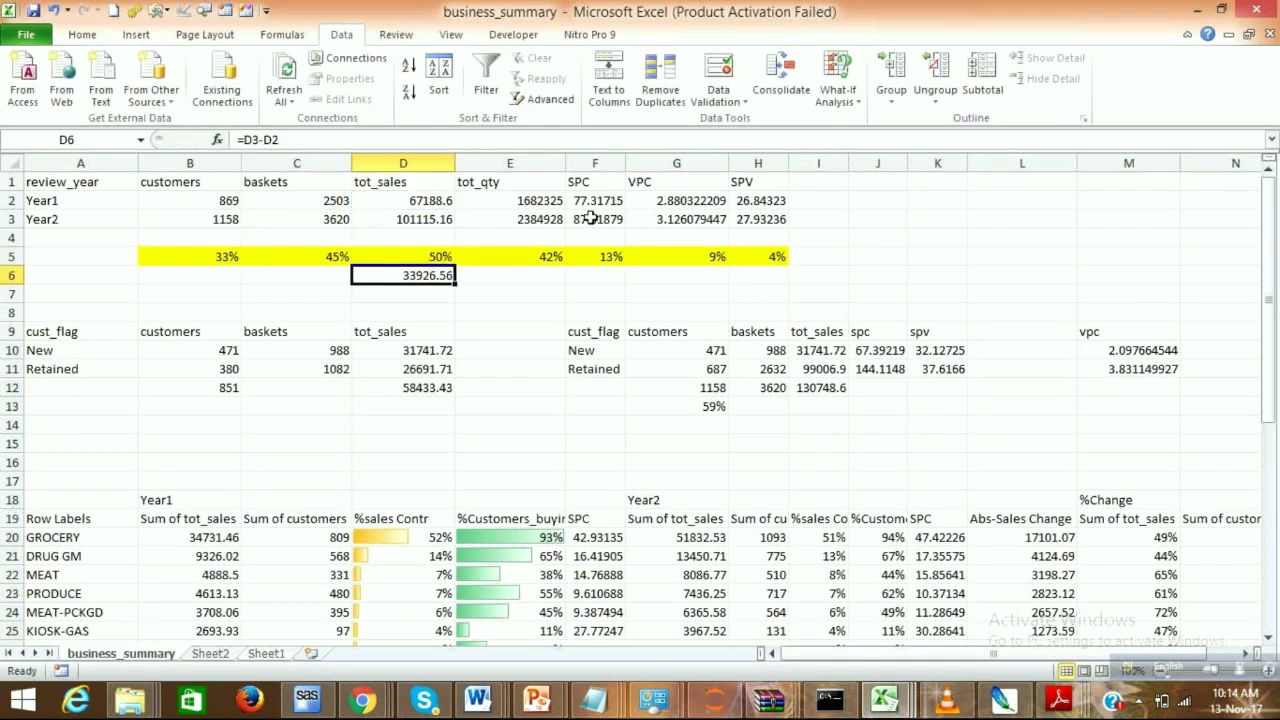
pyautogui.click(877, 338)
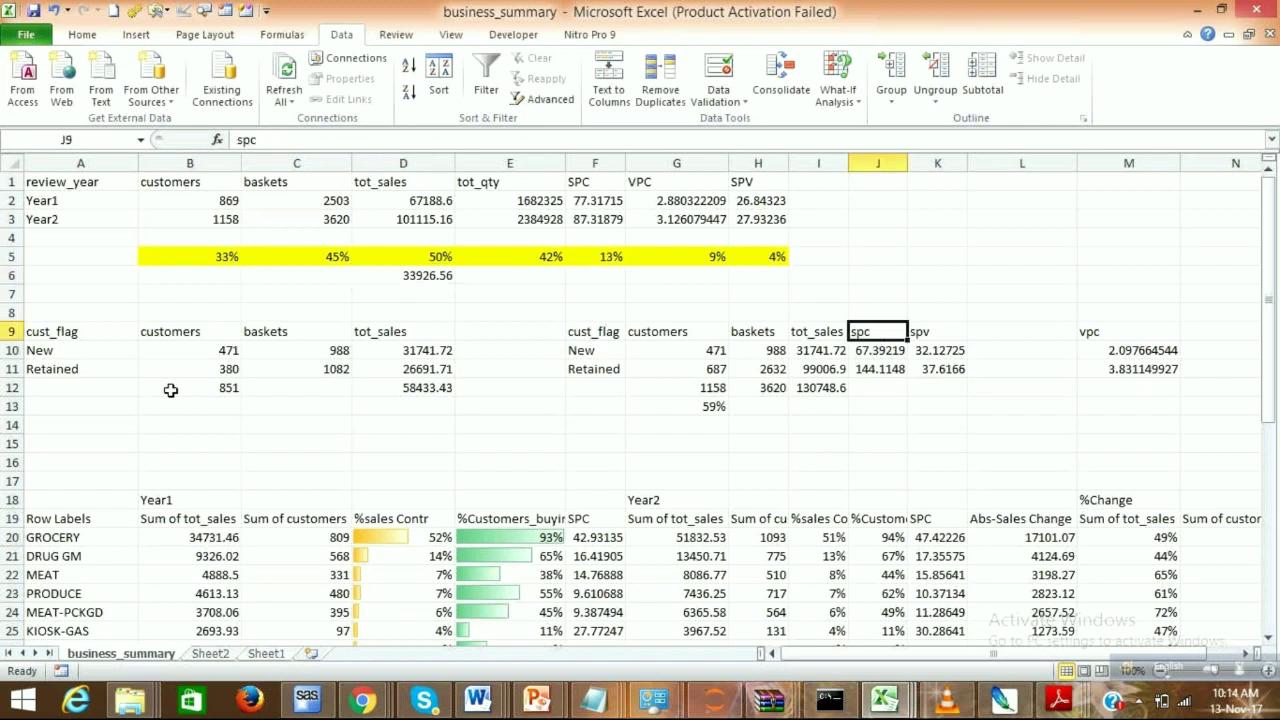
# - Examine the department row labels and the Year1 %sales Contr formula for GROCERY in the department table
pyautogui.scroll(-4, 170, 390)
pyautogui.moveTo(68, 313); pyautogui.dragTo(86, 633)
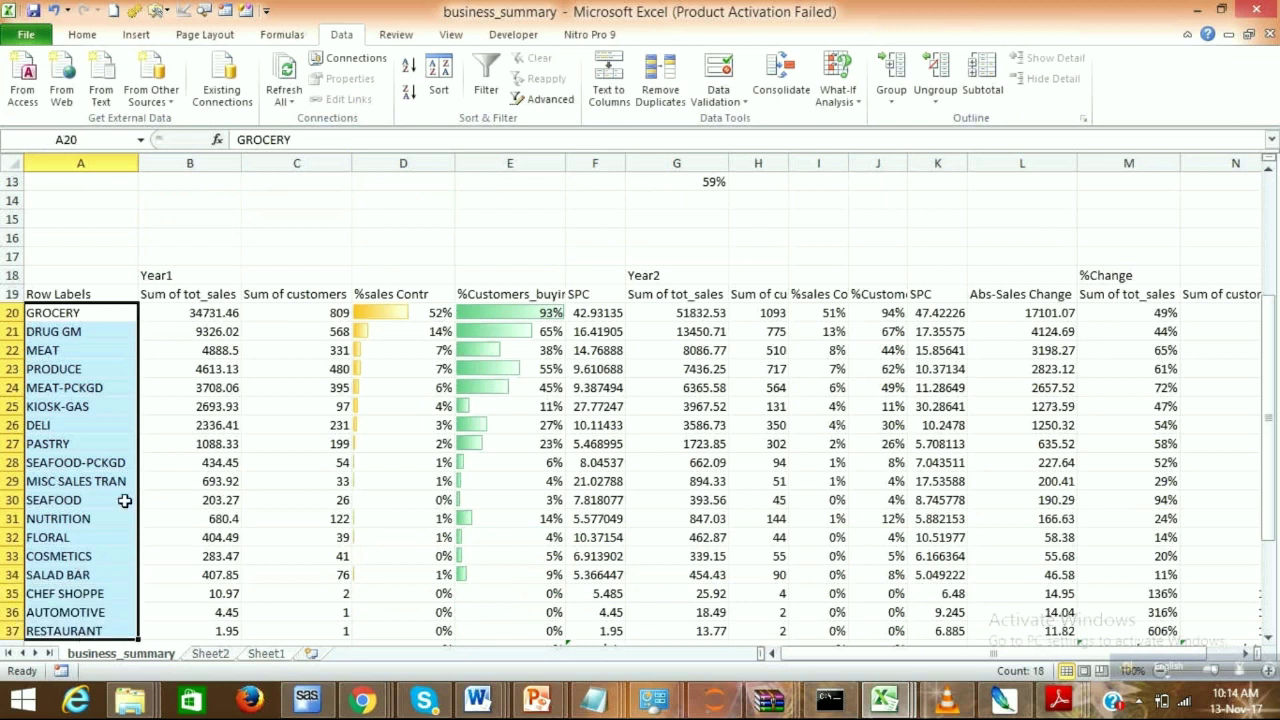
pyautogui.click(100, 387)
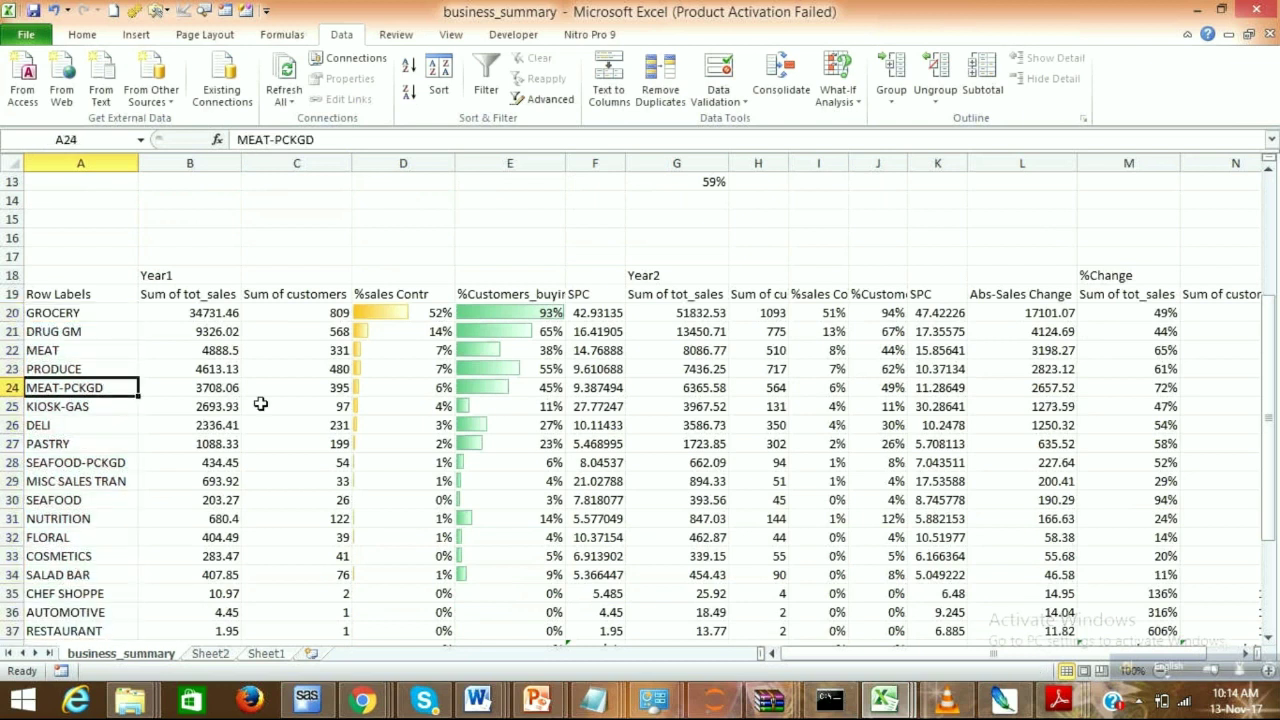
pyautogui.click(660, 336)
pyautogui.click(420, 312)
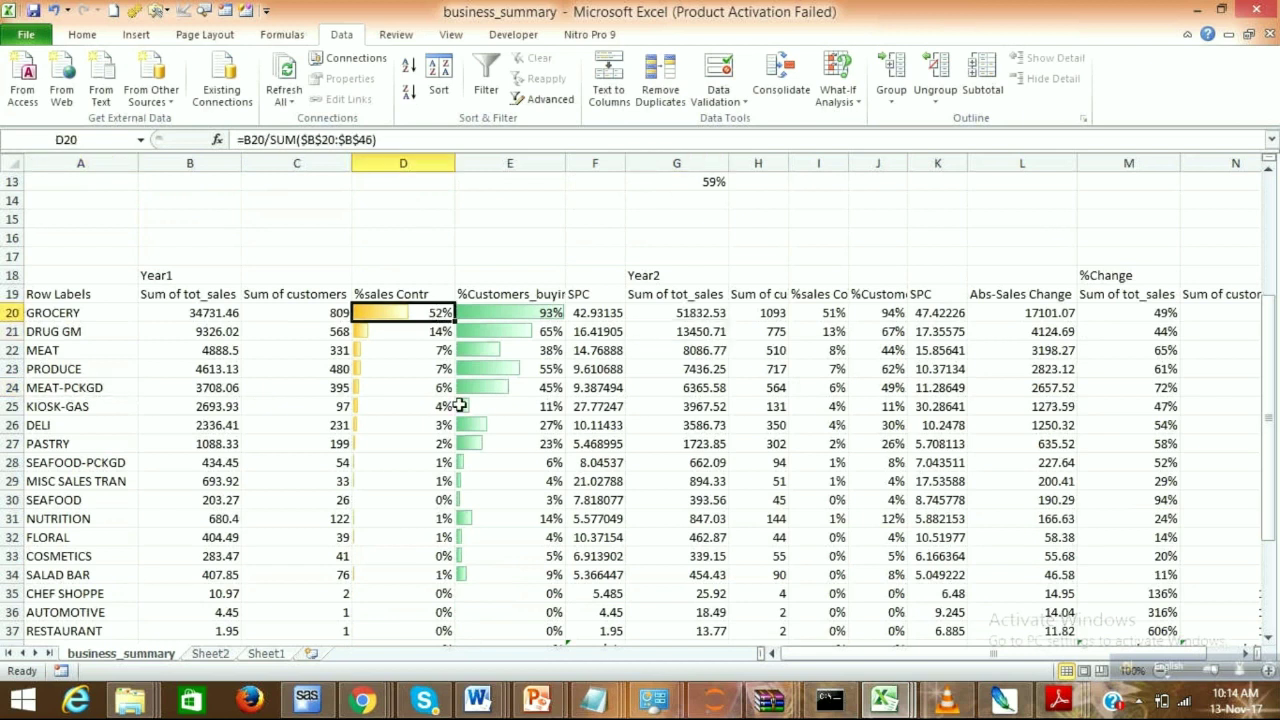
pyautogui.moveTo(94, 320); pyautogui.dragTo(101, 500)
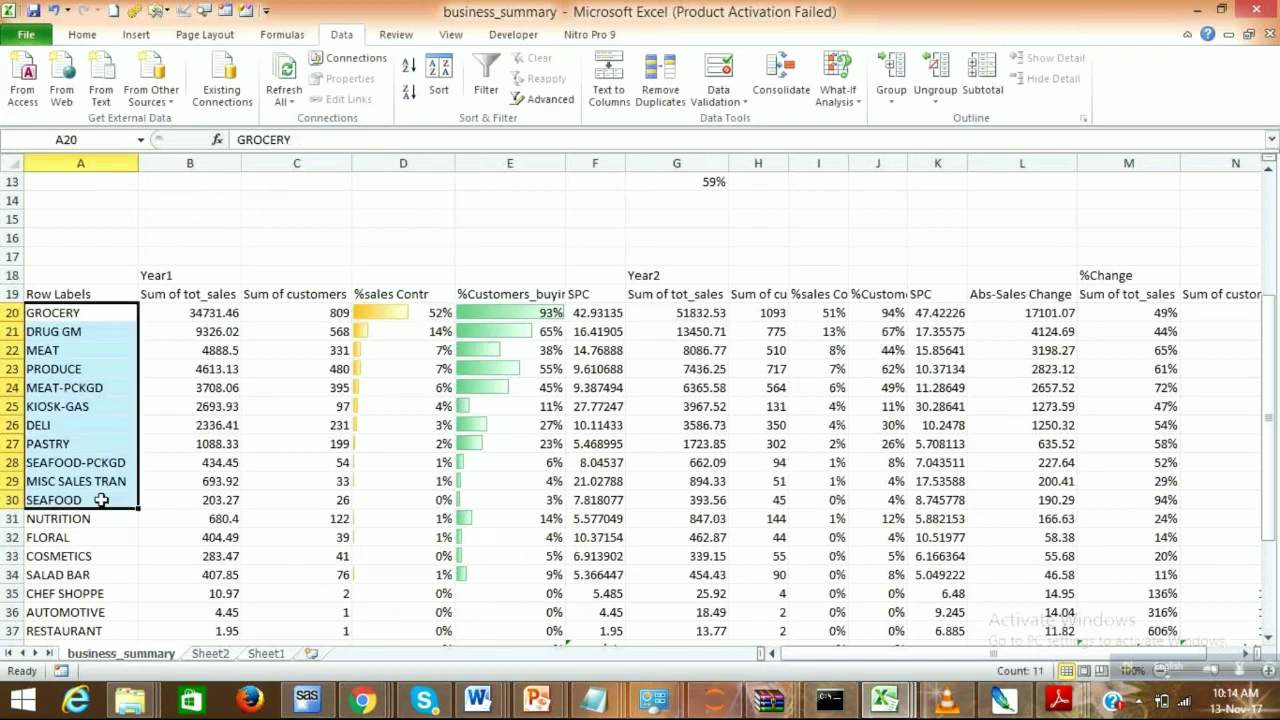
# - Examine the department table's %Customers_buying column and the Abs-Sales Change formula for DRUG GM
pyautogui.click(578, 316)
pyautogui.click(358, 312)
pyautogui.click(530, 295)
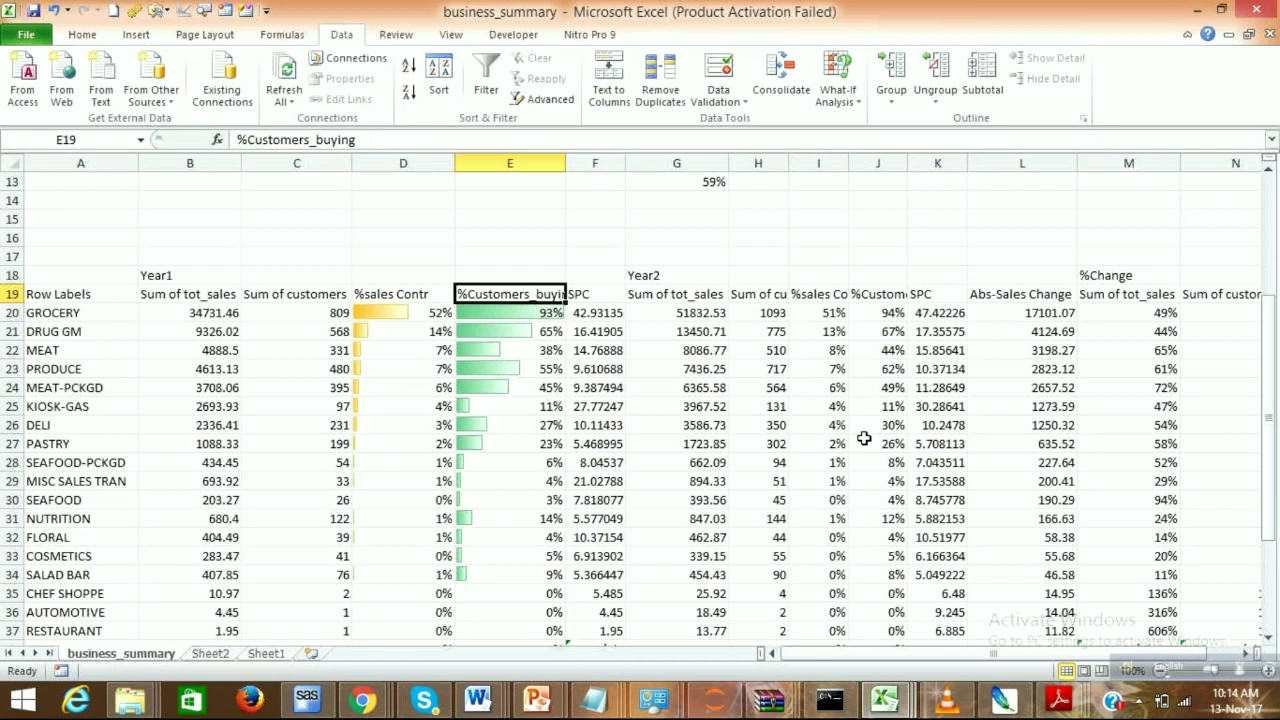
pyautogui.hscroll(1, 864, 438)
pyautogui.click(876, 338)
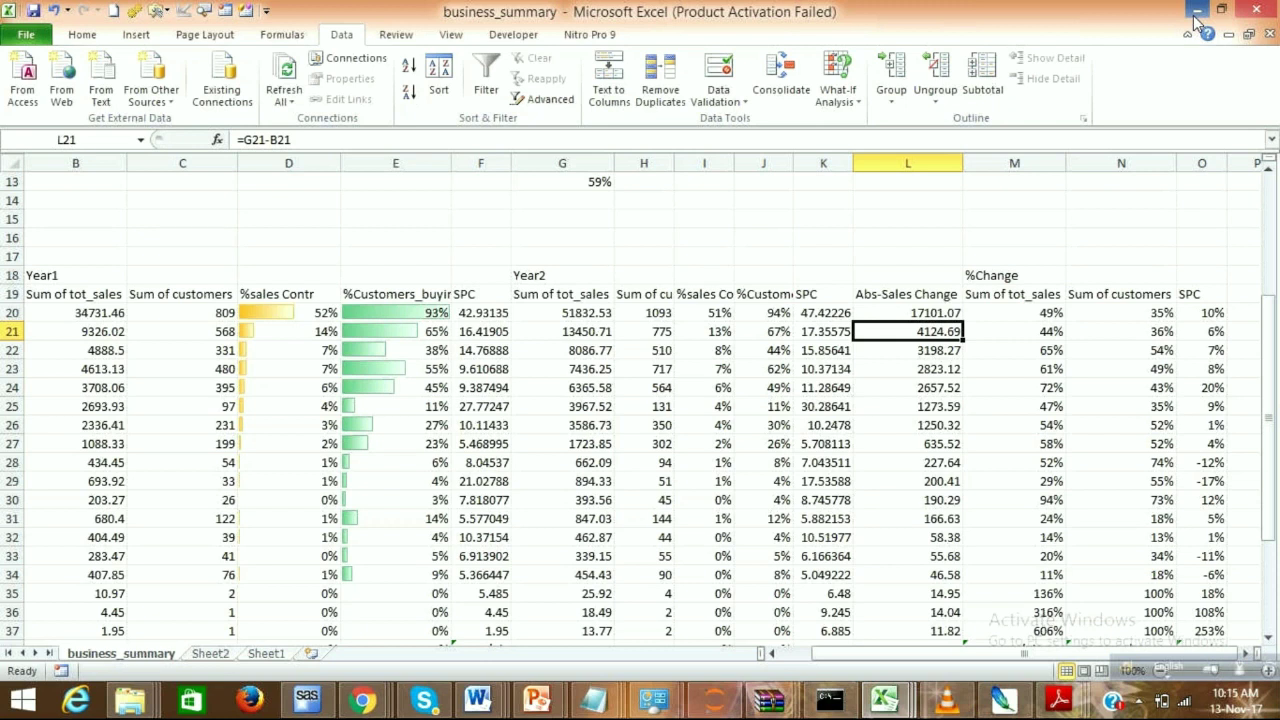
# - Minimize the business_summary workbook and switch to the GoToMeeting session window in Chrome
pyautogui.click(1196, 12)
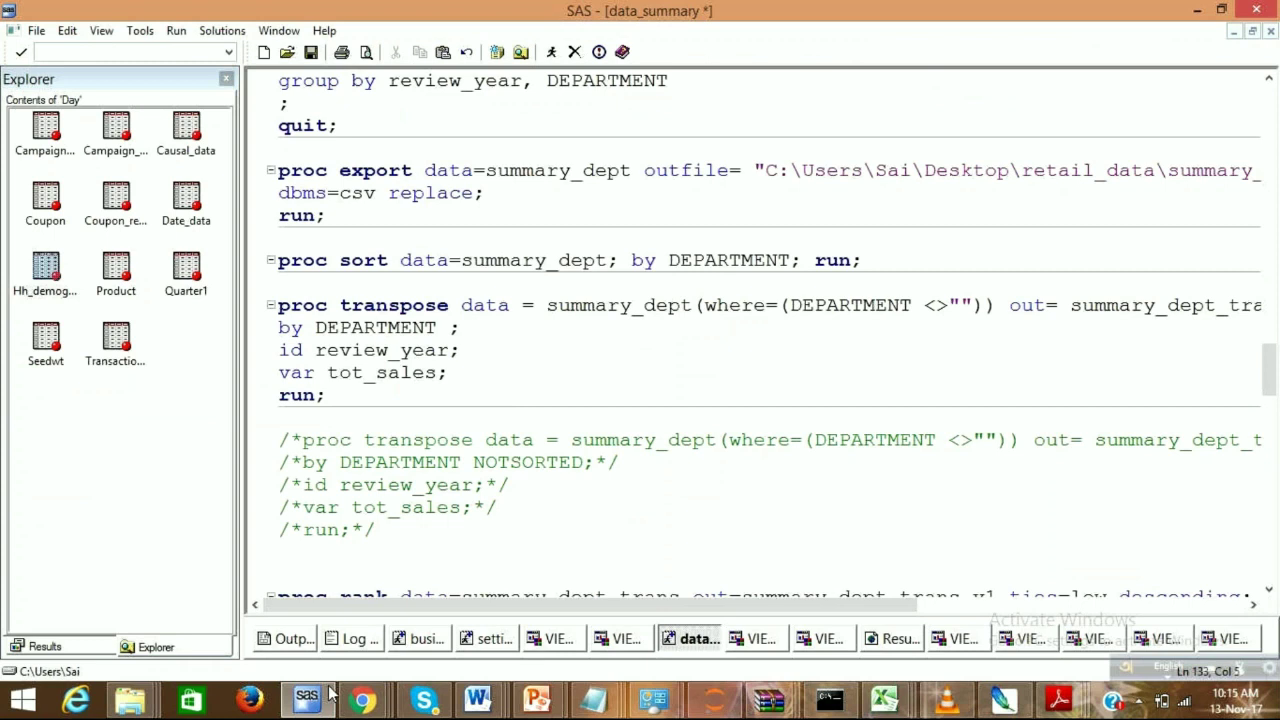
pyautogui.moveTo(362, 698)
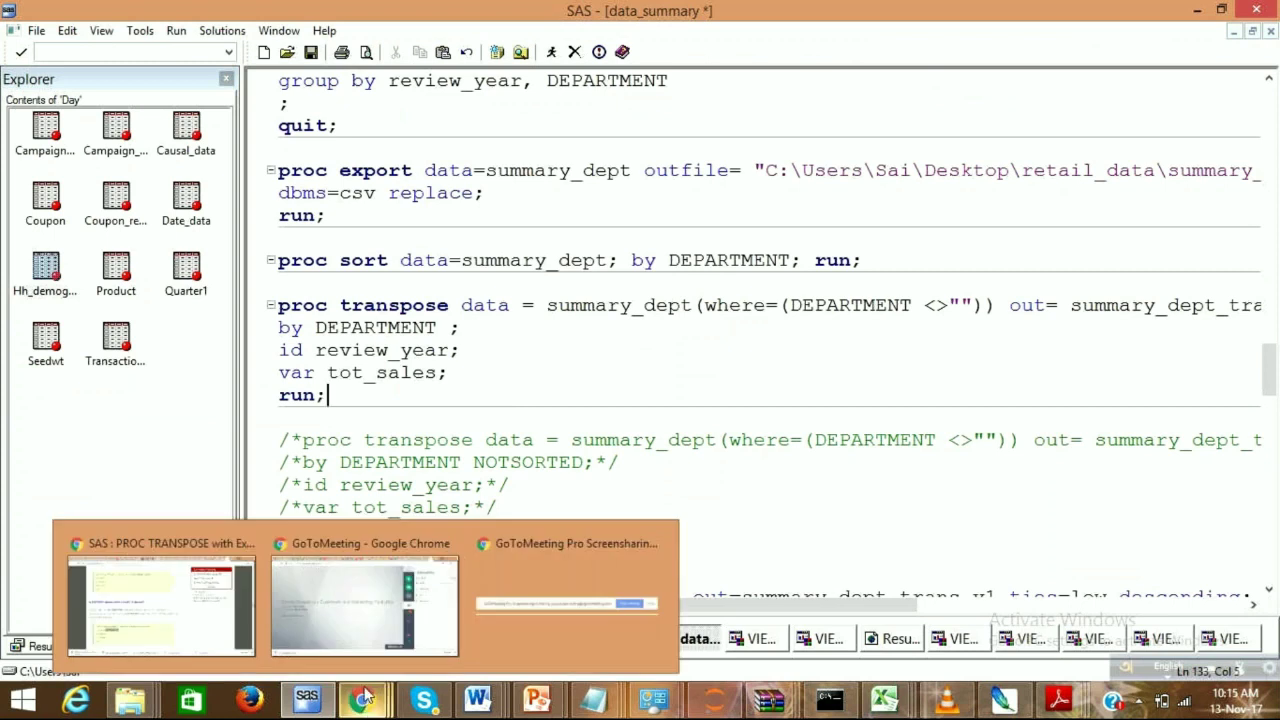
pyautogui.click(352, 630)
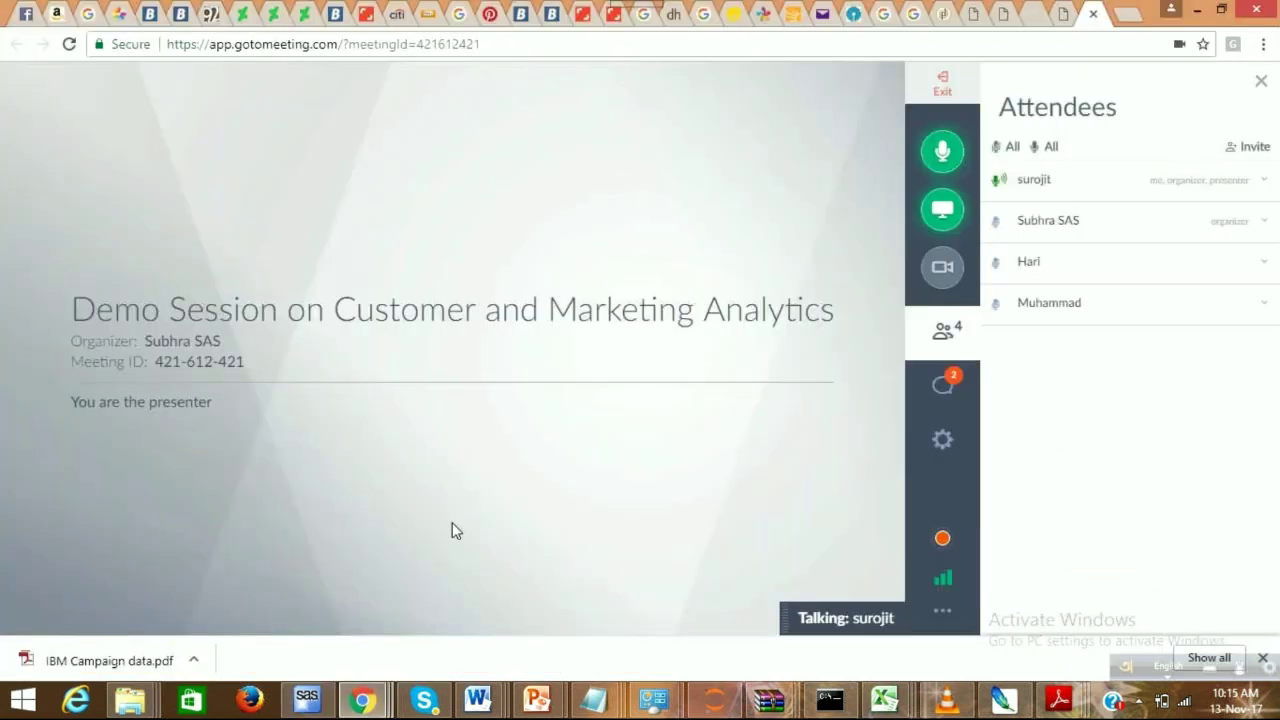